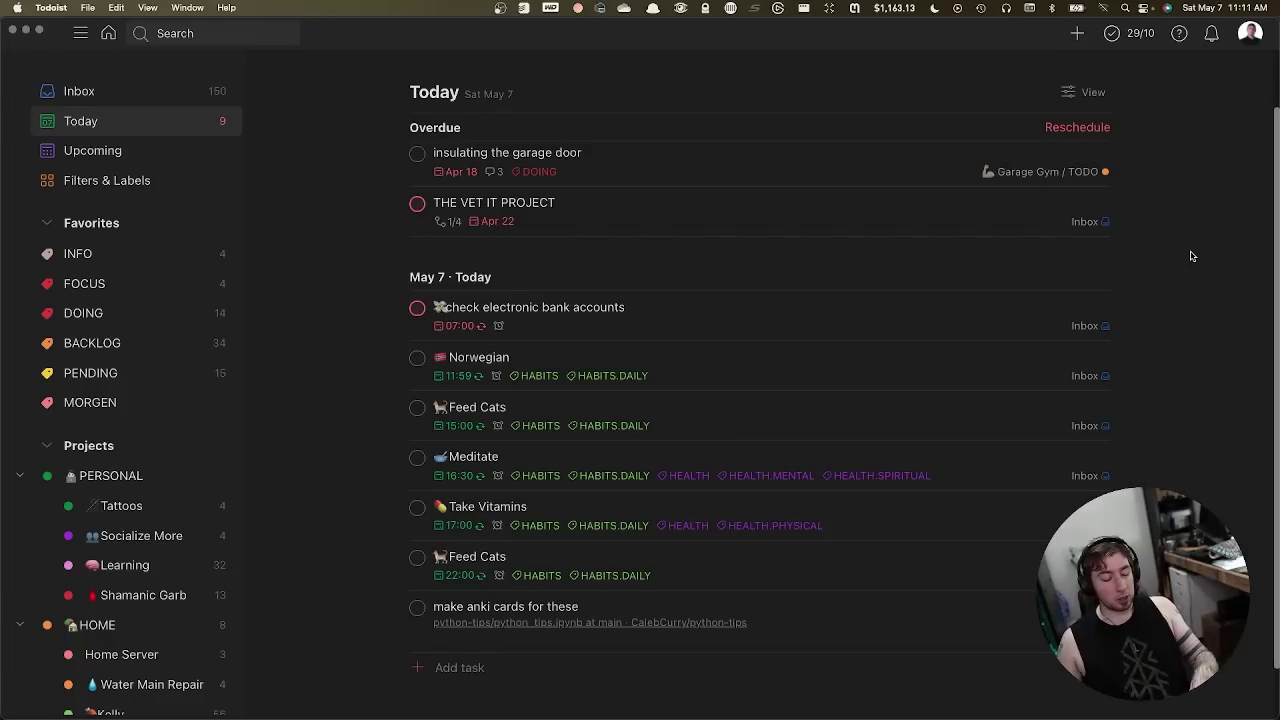
Step: Add the task "remember to make the todoist video" with a due date of today through Quick Add
{"action": "key", "text": "q"}
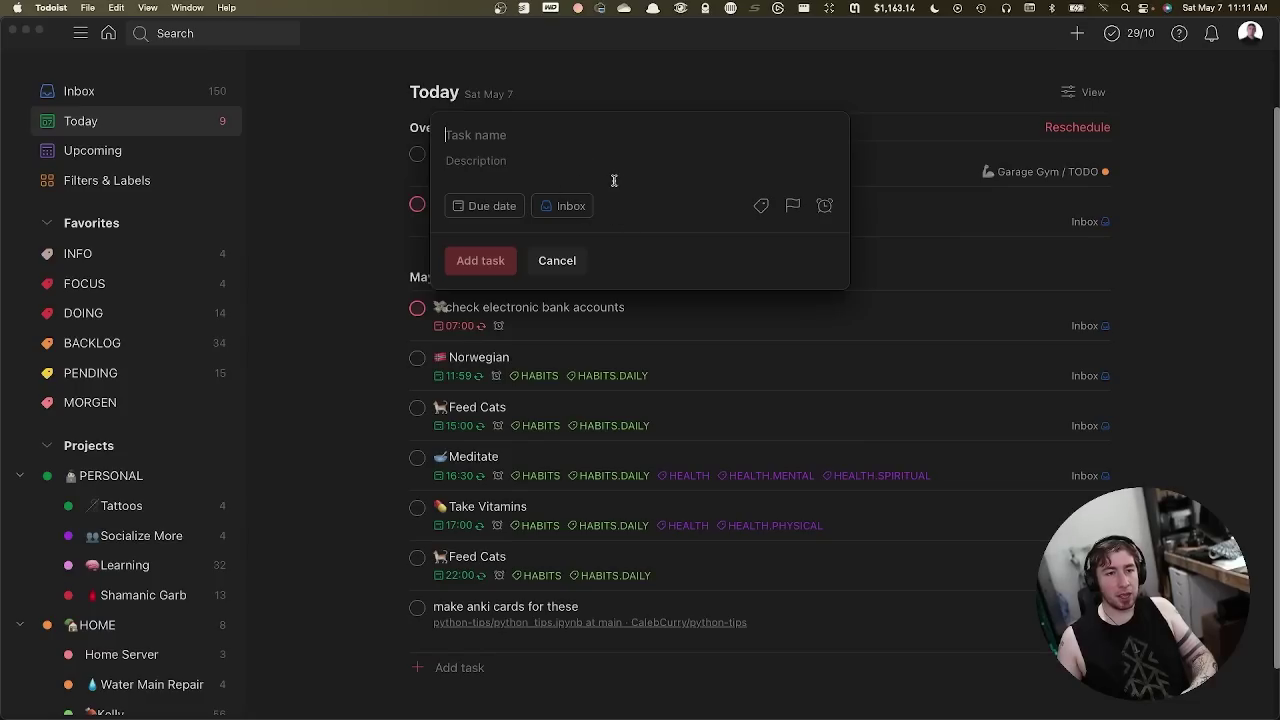
{"action": "key", "text": "Escape"}
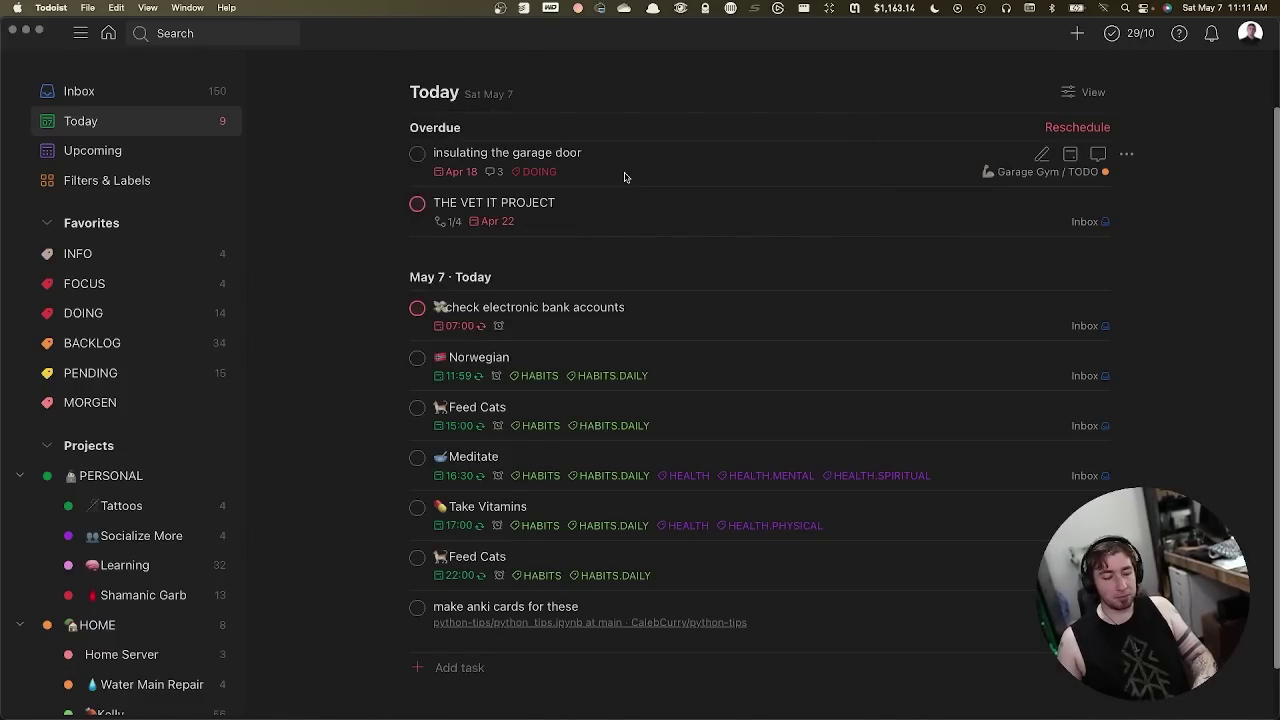
{"action": "key", "text": "q"}
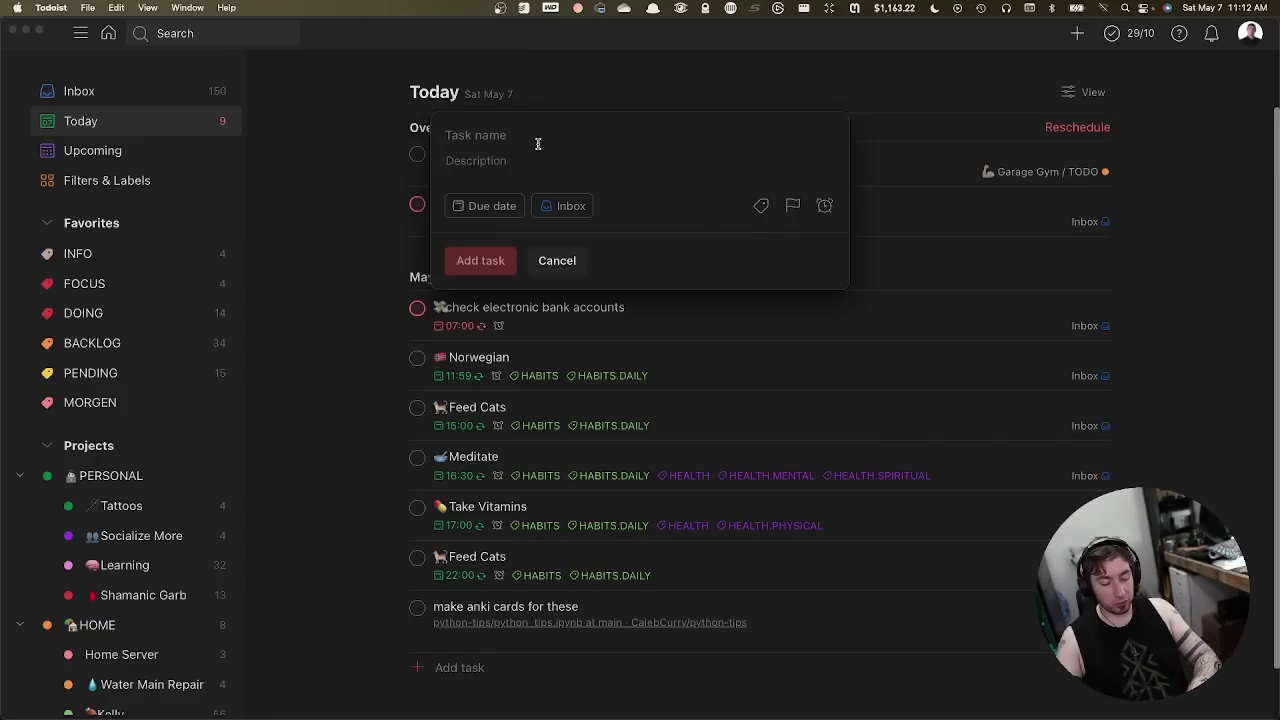
{"action": "type", "text": "@t"}
{"action": "key", "text": "BackSpace"}
{"action": "key", "text": "BackSpace"}
{"action": "type", "text": "today"}
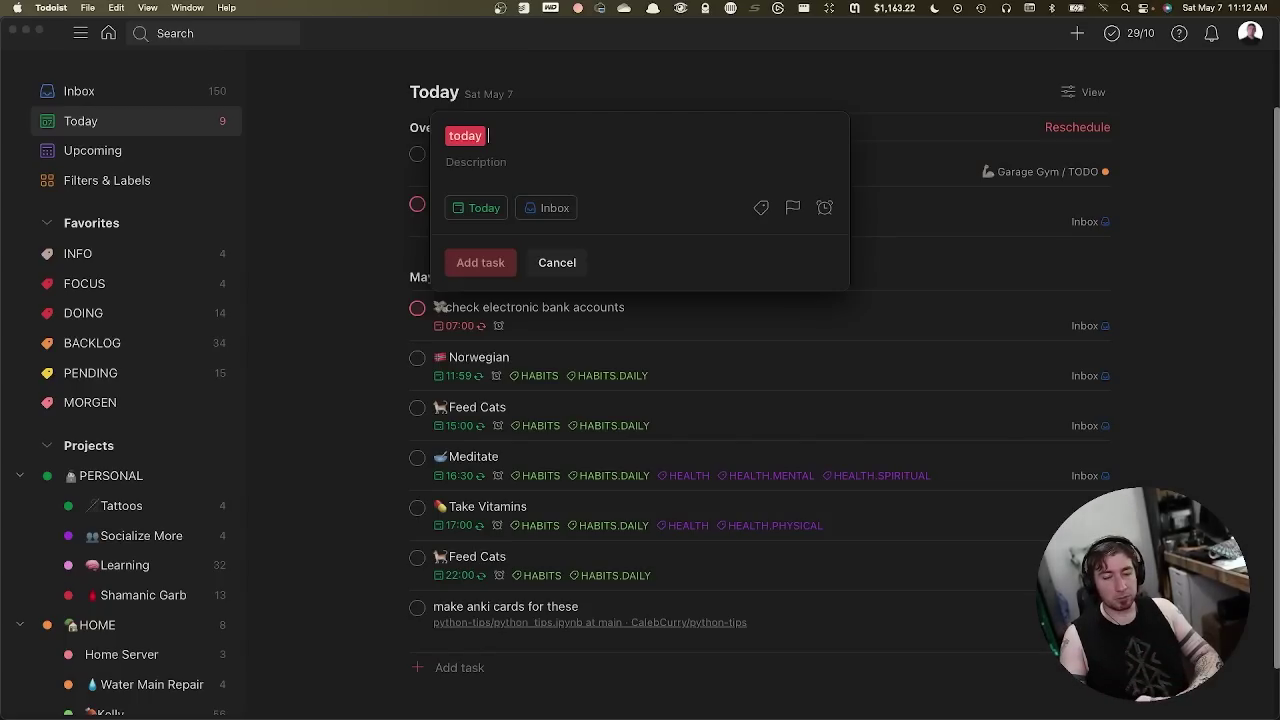
{"action": "type", "text": "r"}
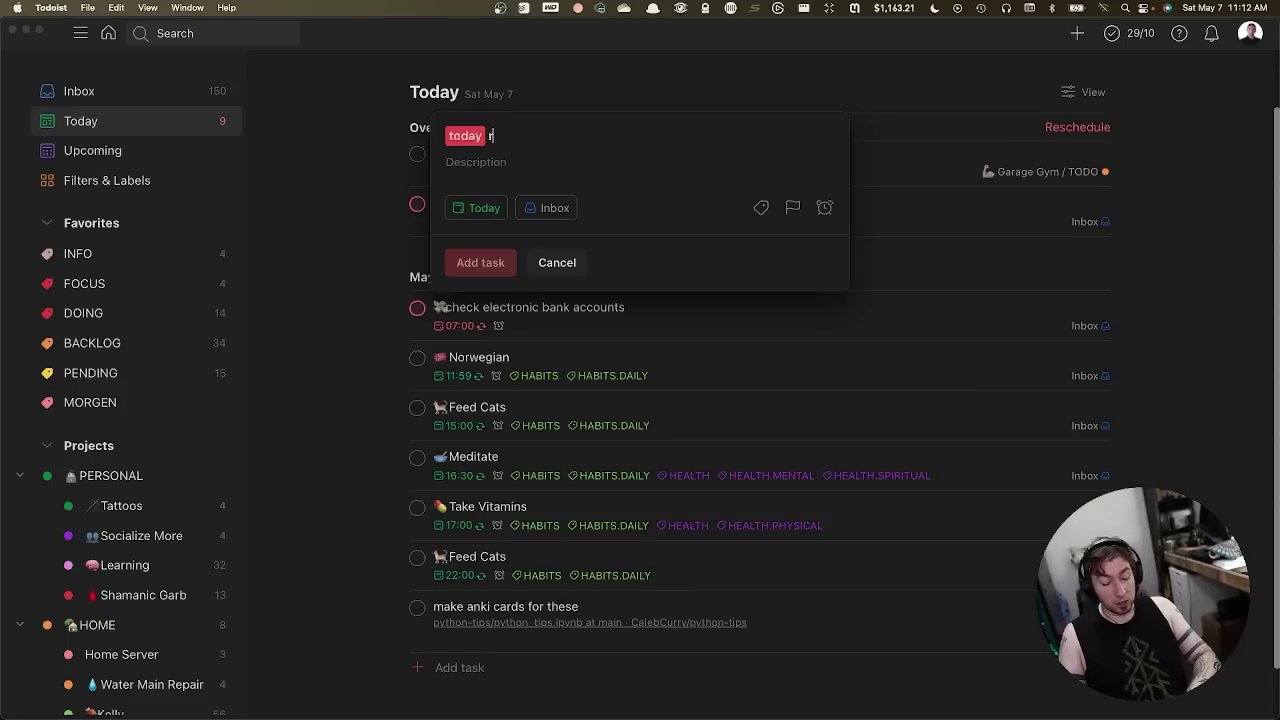
{"action": "type", "text": "emember to maket"}
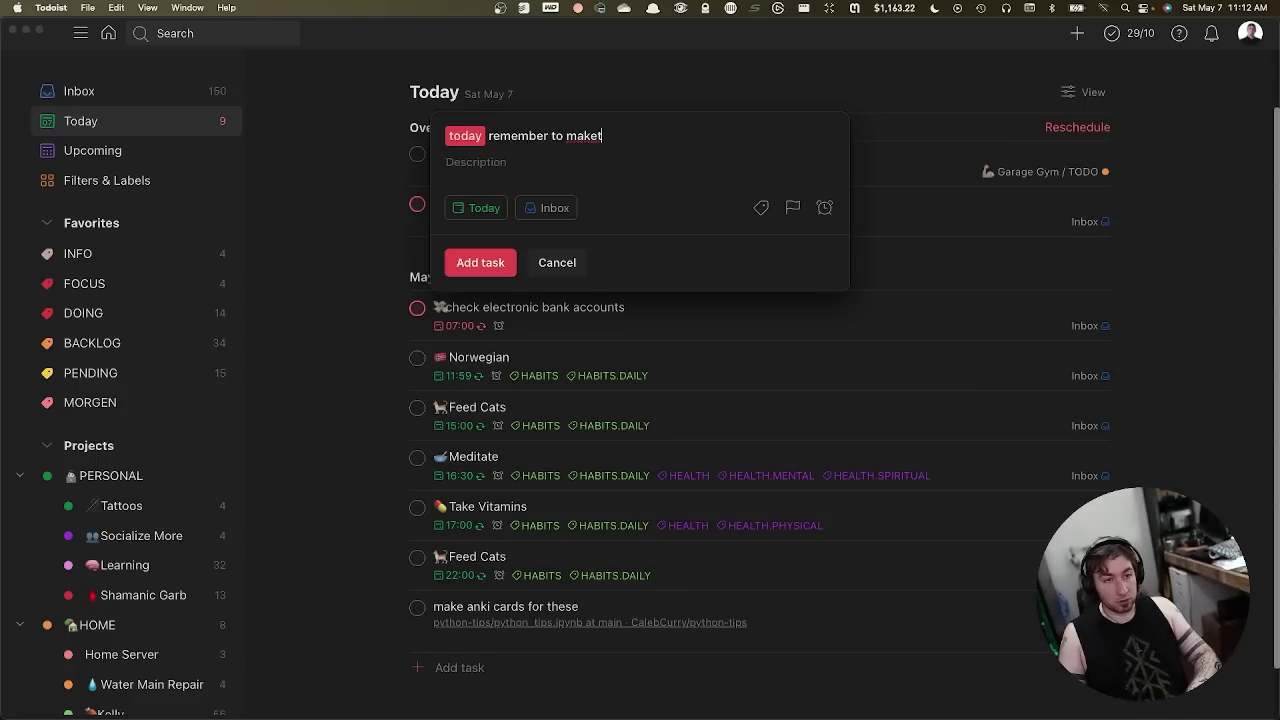
{"action": "key", "text": "BackSpace"}
{"action": "type", "text": "the to"}
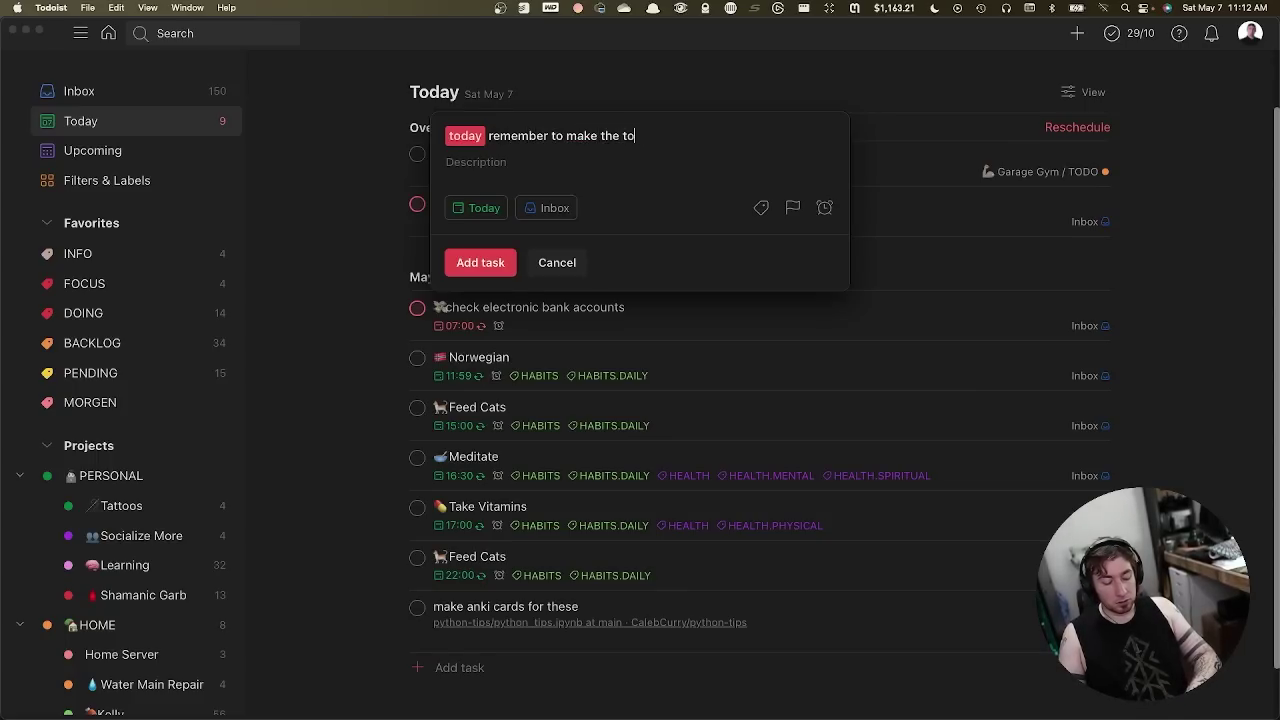
{"action": "type", "text": "doist video"}
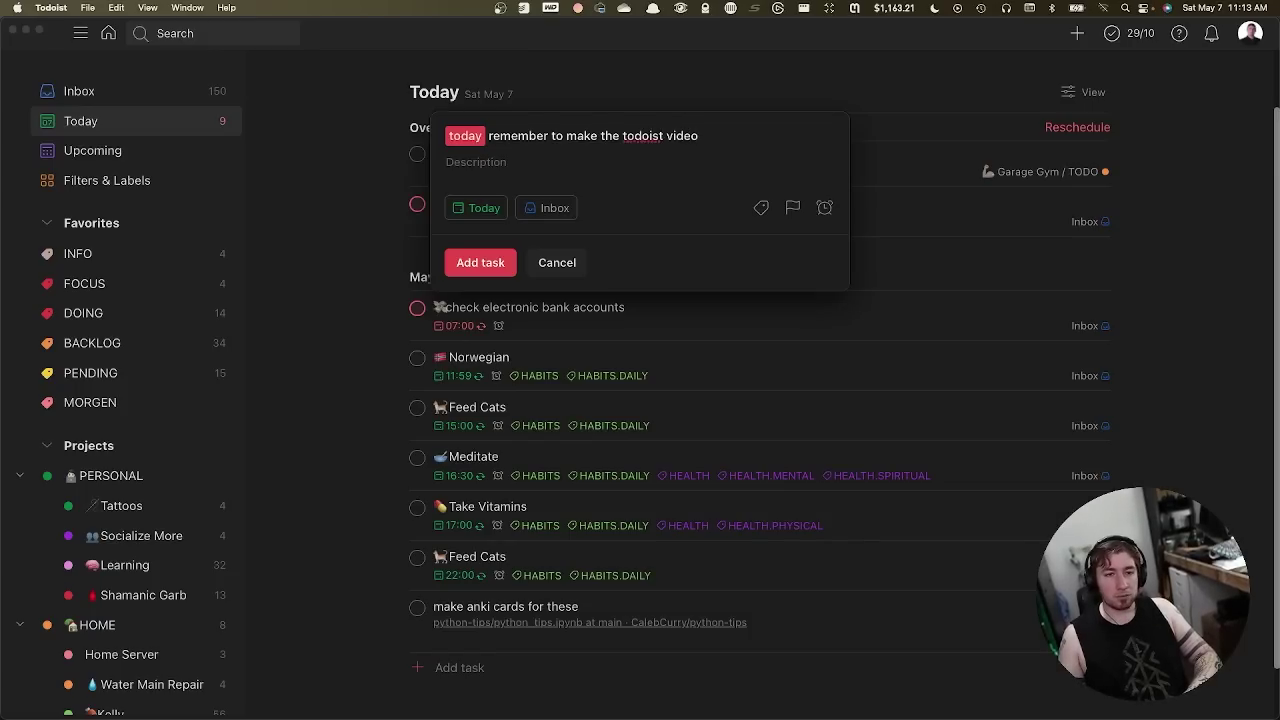
{"action": "key", "text": "Return"}
{"action": "scroll", "coordinate": [540, 150], "scroll_direction": "down", "scroll_amount": 3}
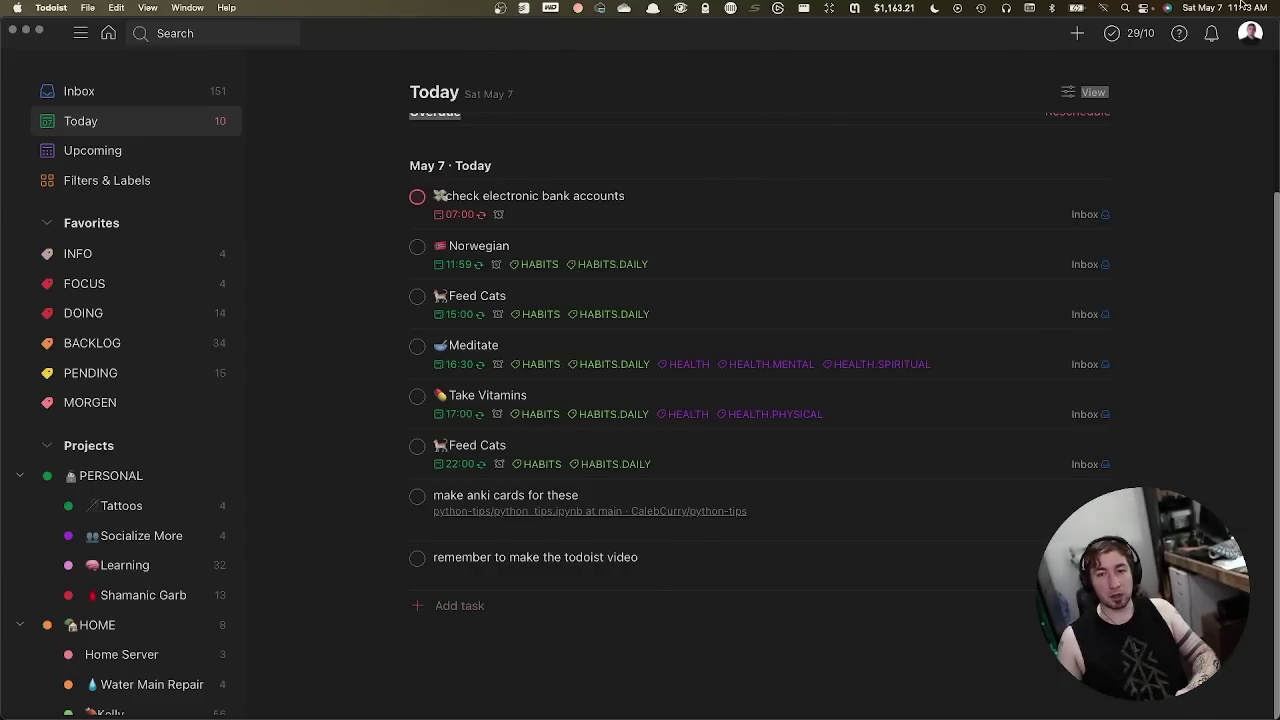
Step: Switch to the empty desktop and globally quick-add the task "remember on another screen it still works" due today
{"action": "key", "text": "ctrl+Up"}
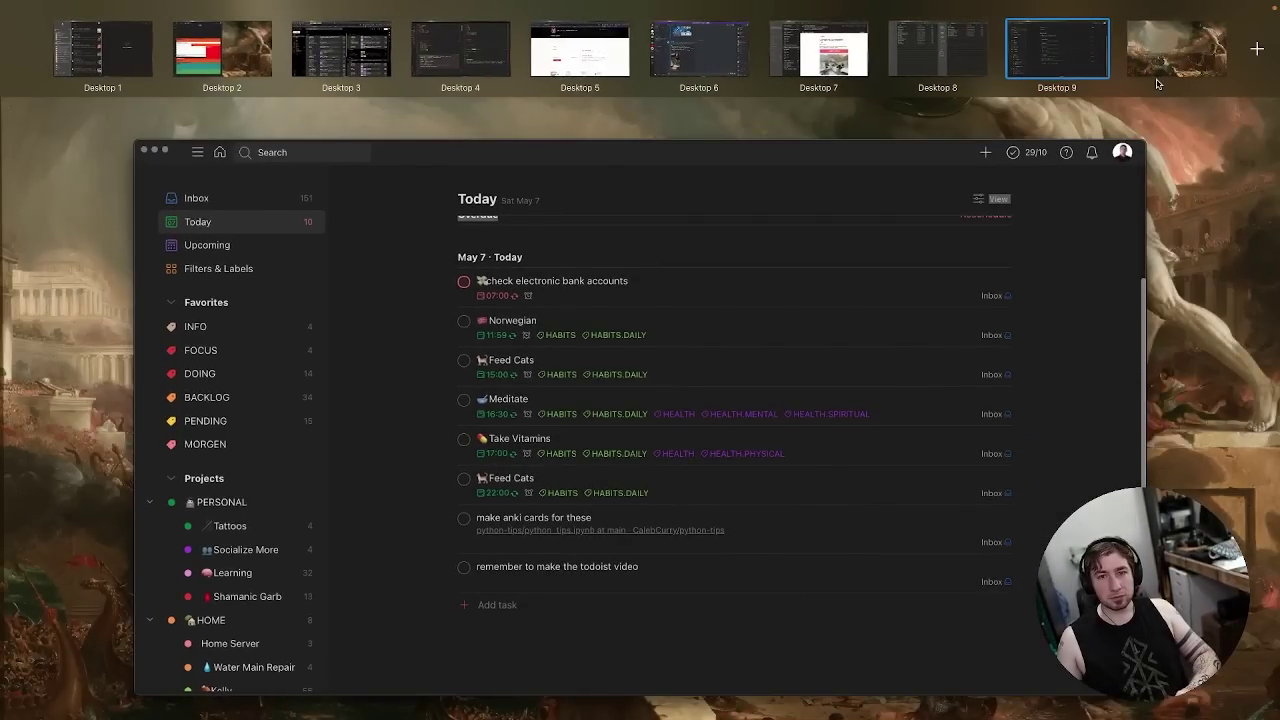
{"action": "left_click", "coordinate": [1162, 60]}
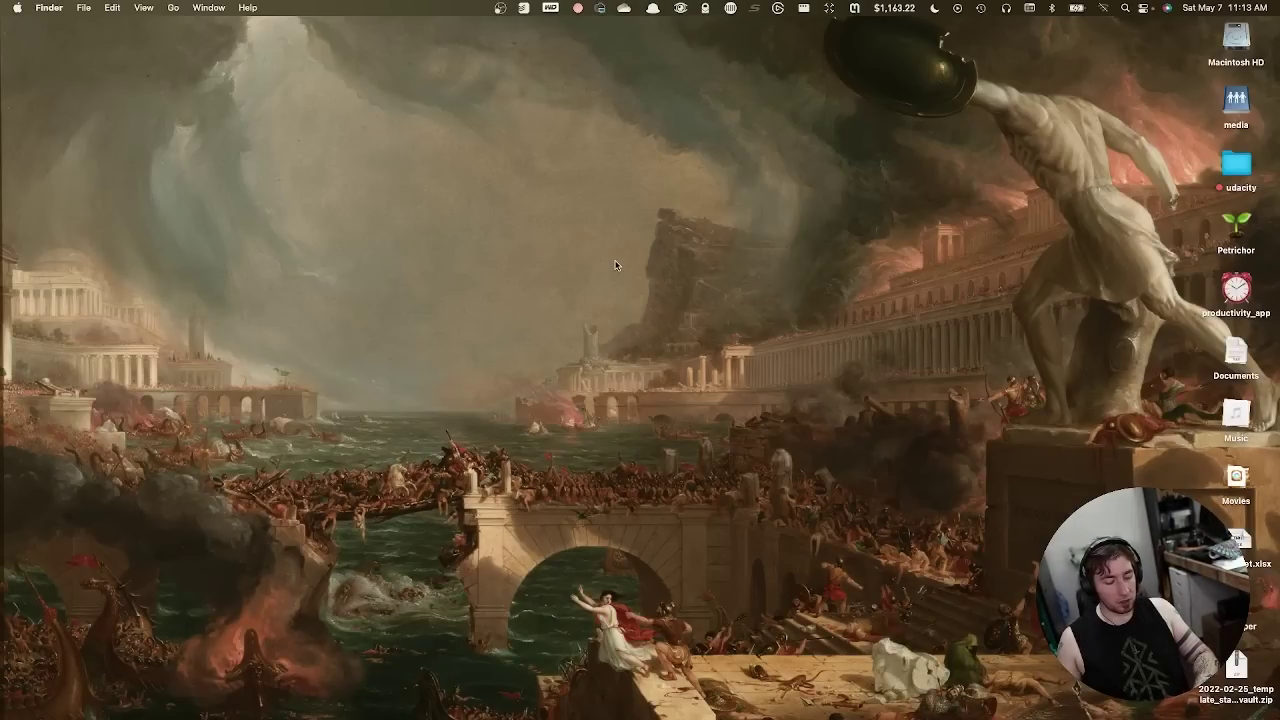
{"action": "key", "text": "ctrl+alt+space"}
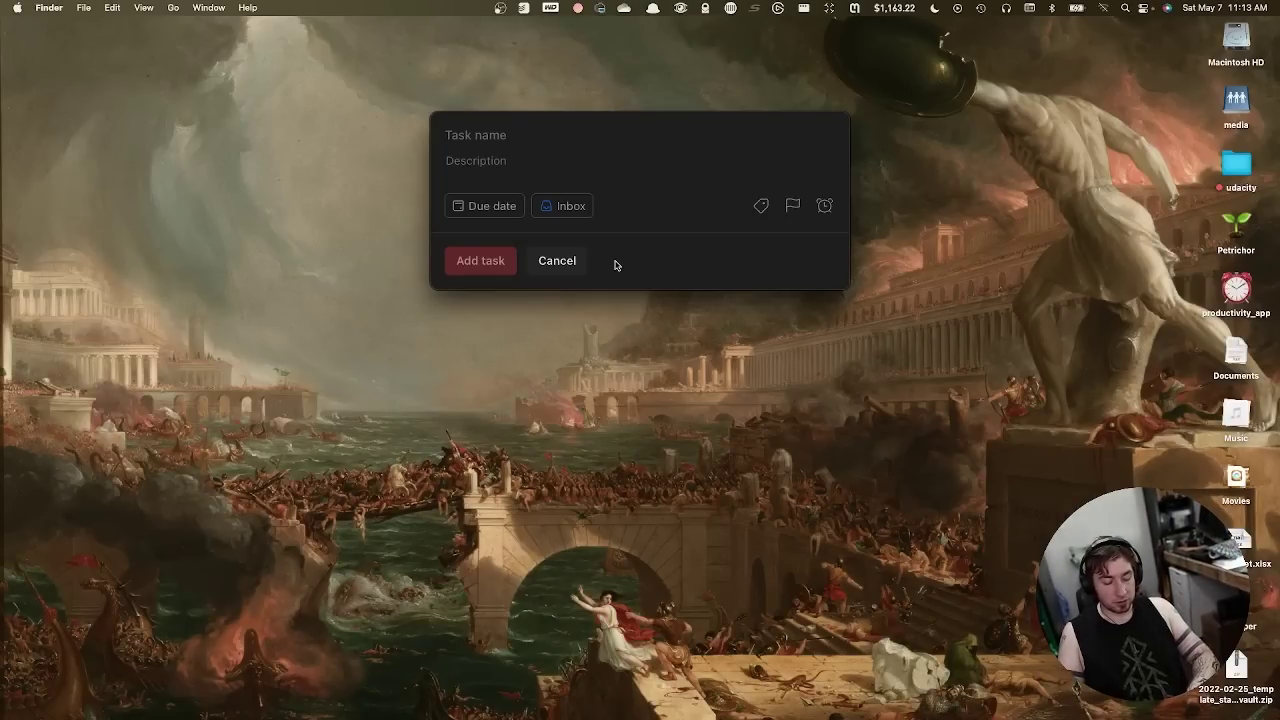
{"action": "type", "text": "today"}
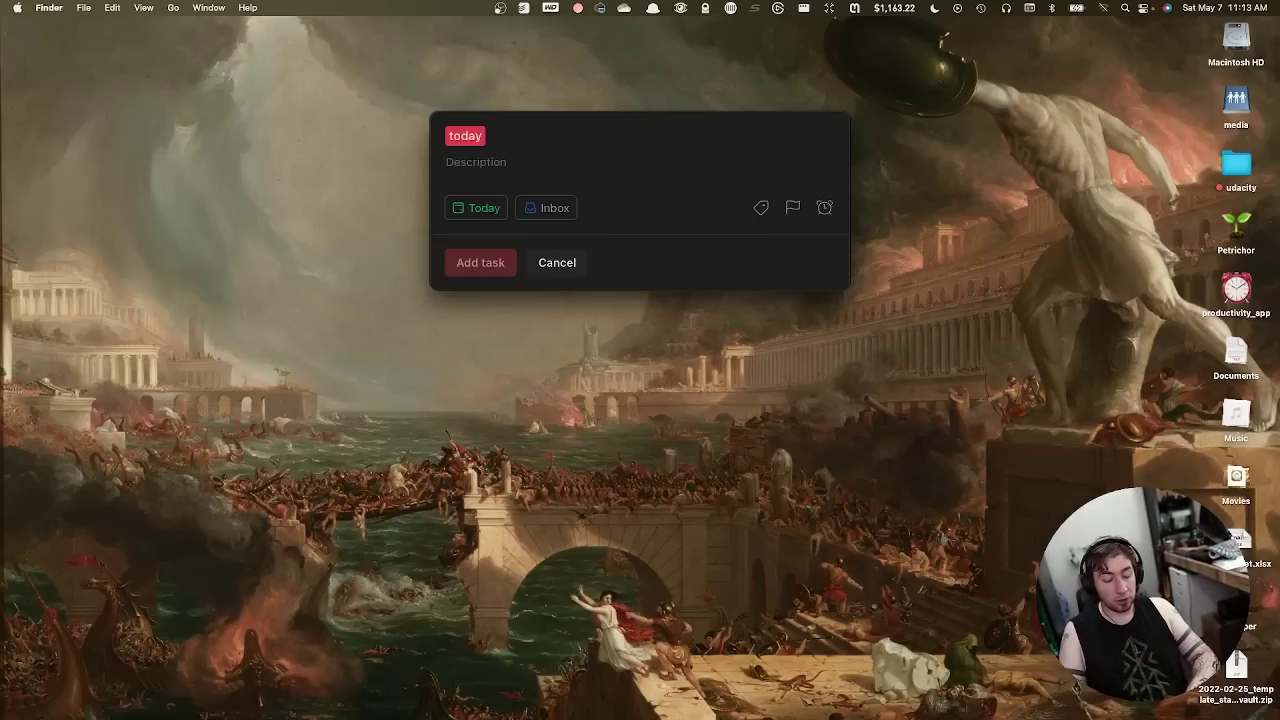
{"action": "type", "text": "remember on another screen it still works"}
{"action": "key", "text": "Return"}
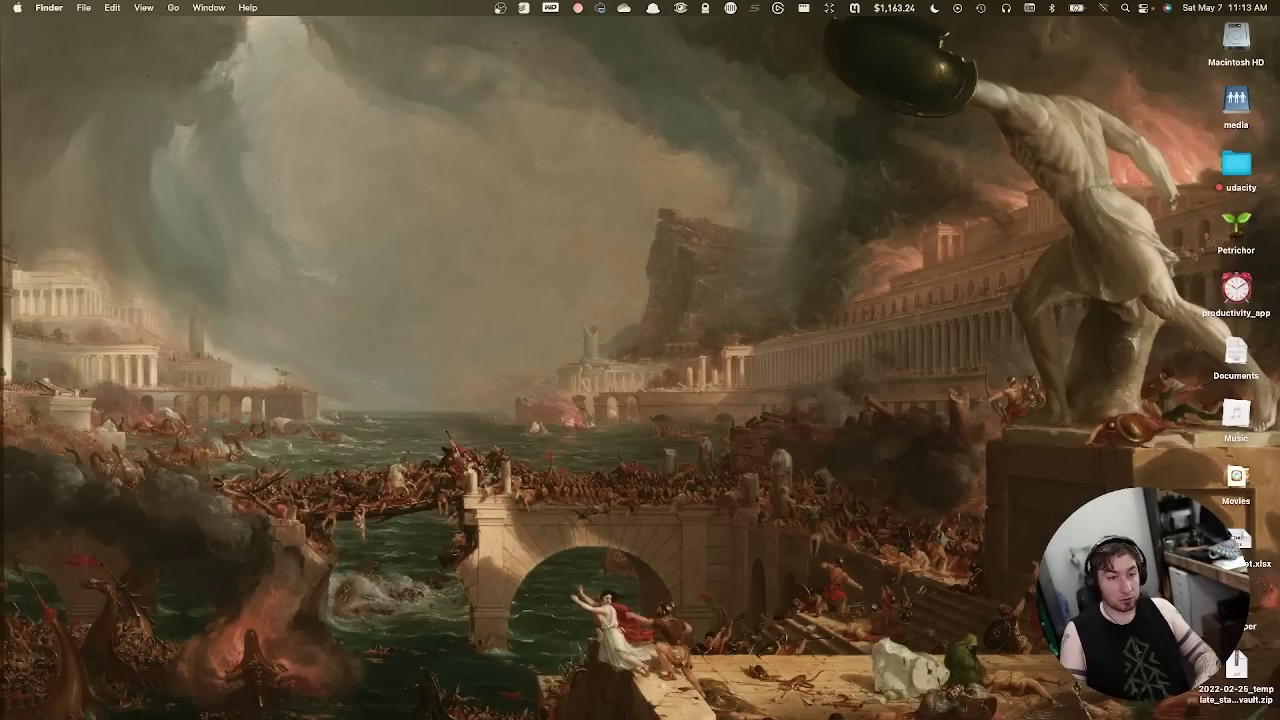
Step: Switch back to Todoist and open Quick Add for a new task
{"action": "key", "text": "super+Tab"}
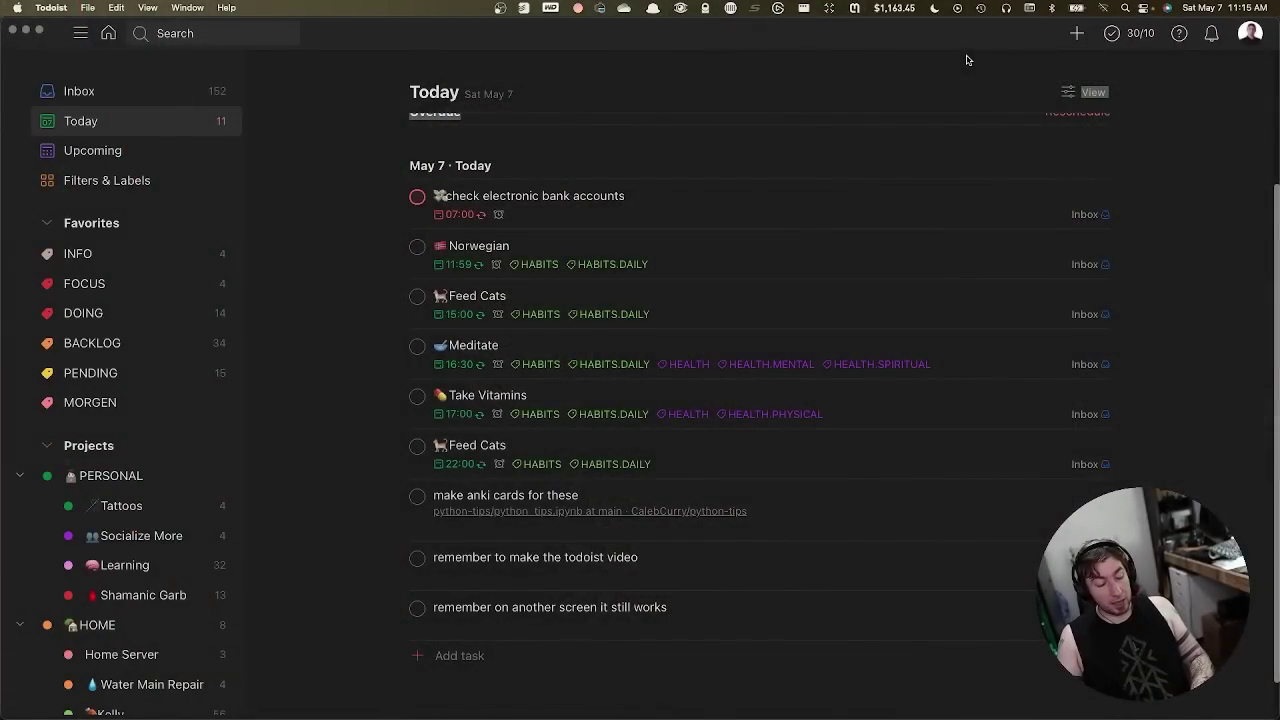
{"action": "key", "text": "q"}
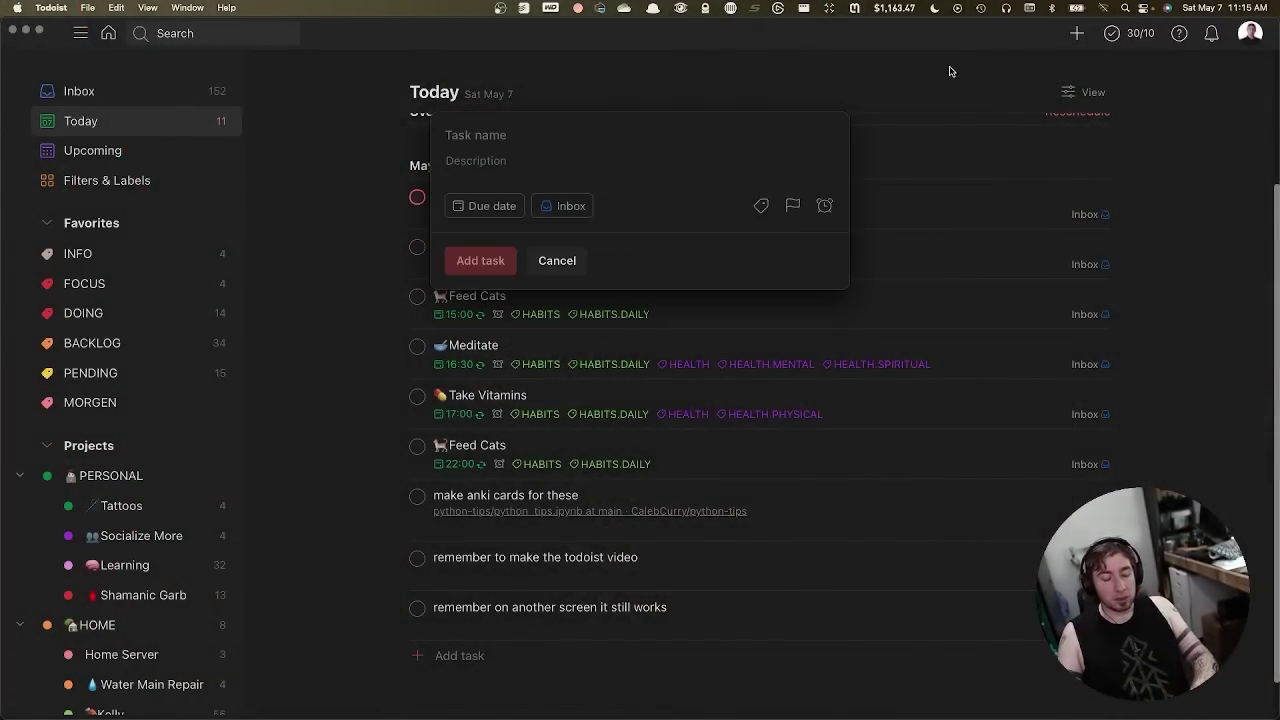
Step: Try the due date phrase "3 days from now at 7 pm" in the new task and clear the entry
{"action": "type", "text": "today"}
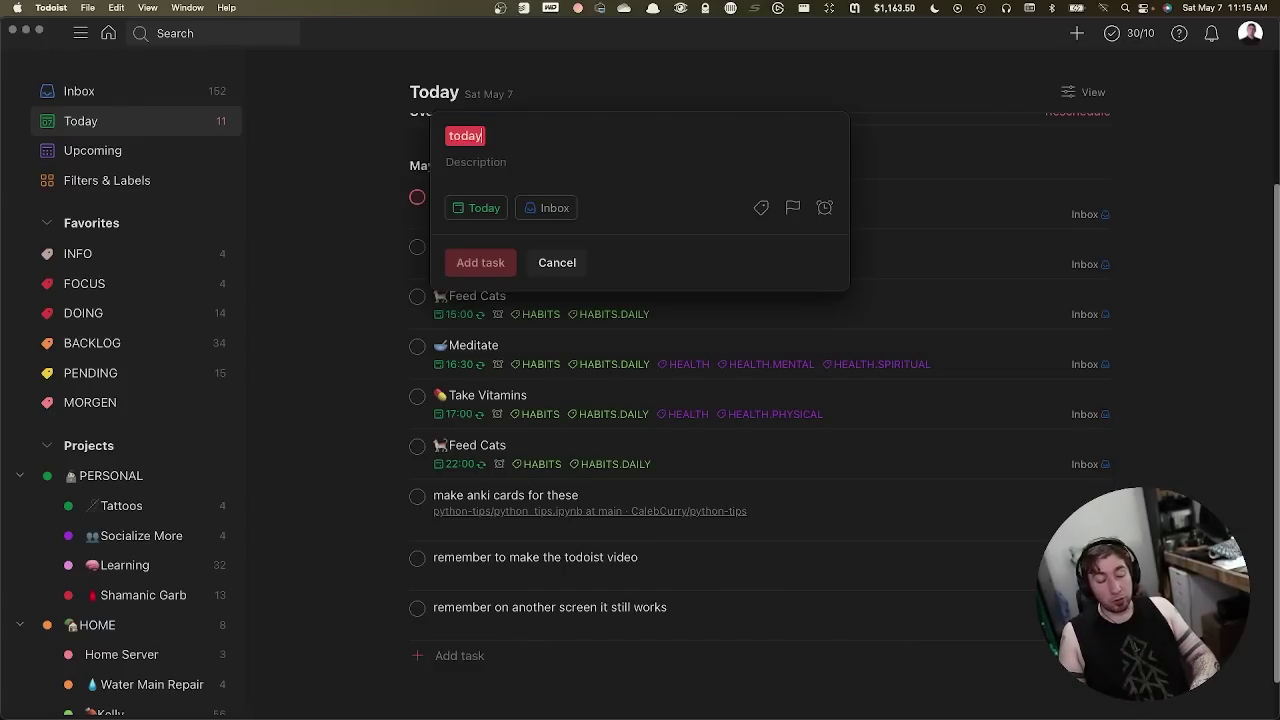
{"action": "key", "text": "alt+BackSpace"}
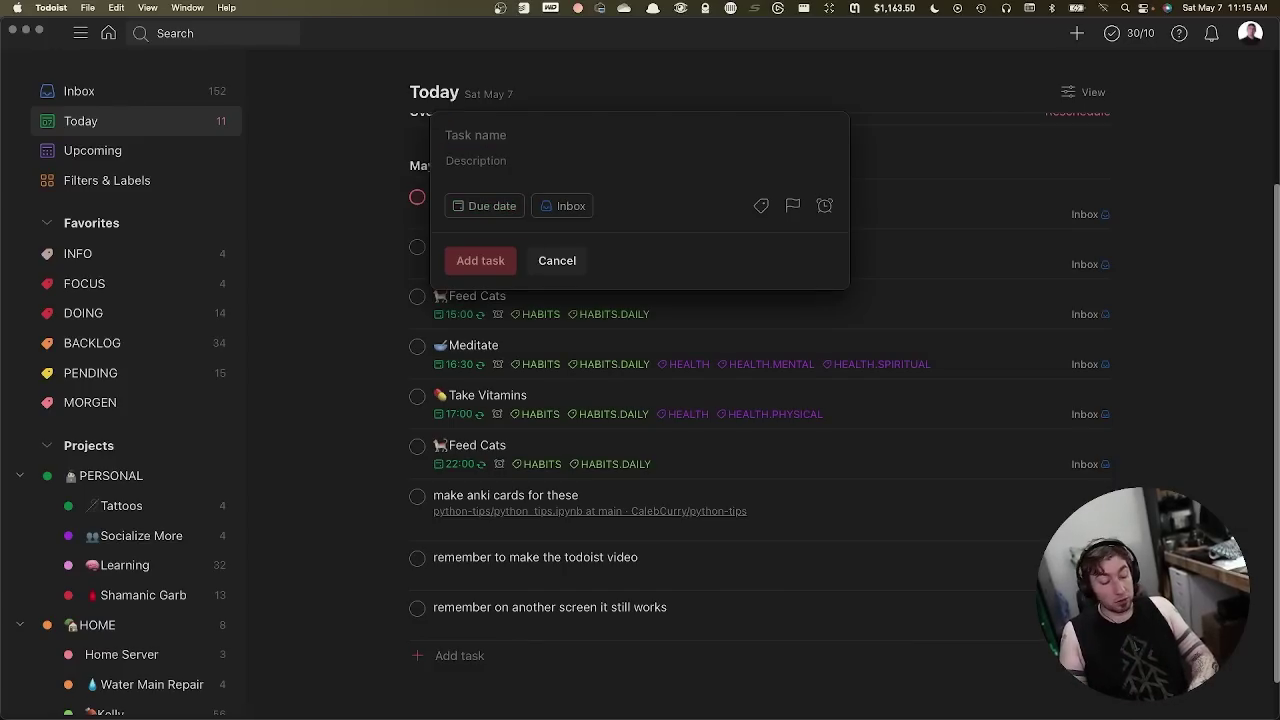
{"action": "type", "text": "3 days from now"}
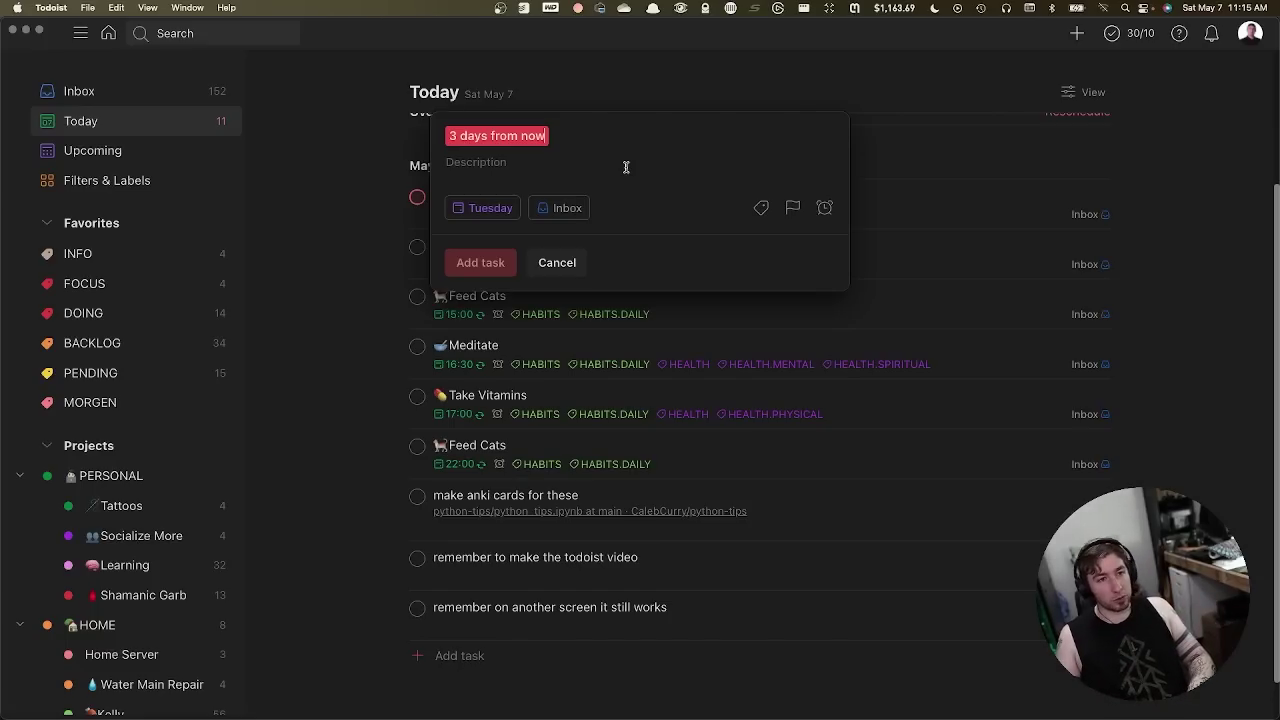
{"action": "type", "text": "at 7"}
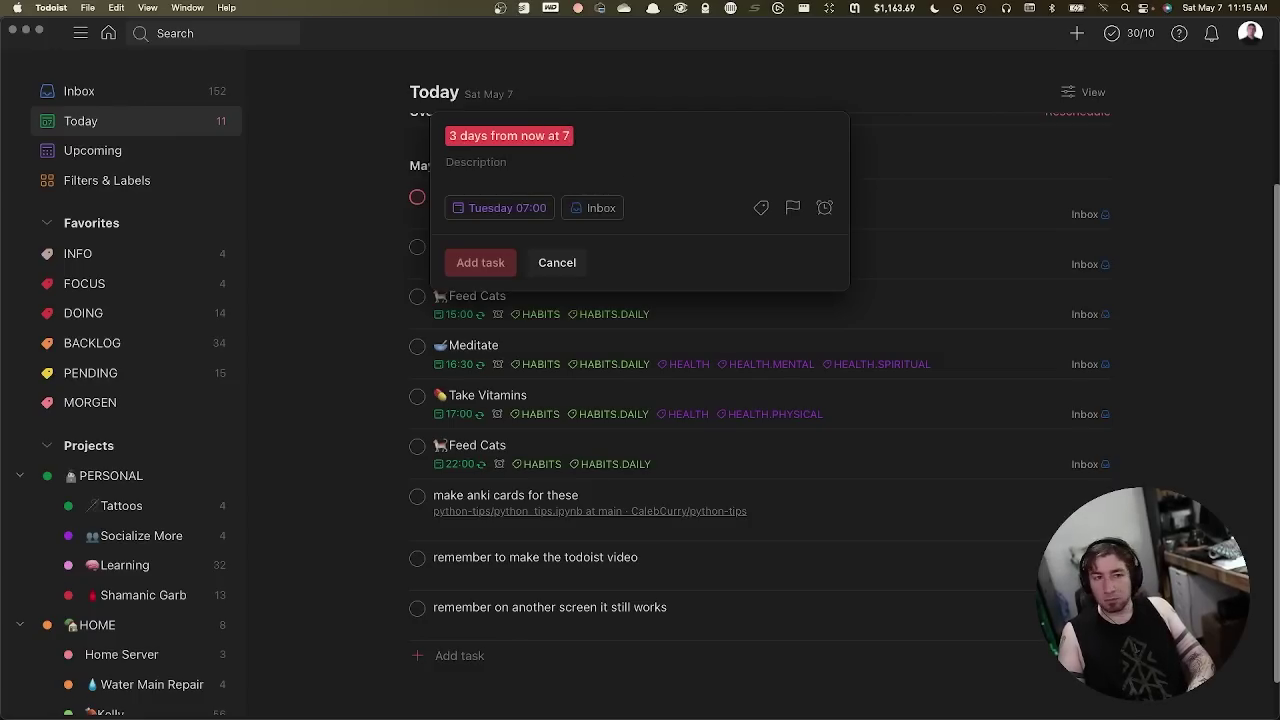
{"action": "type", "text": " pm"}
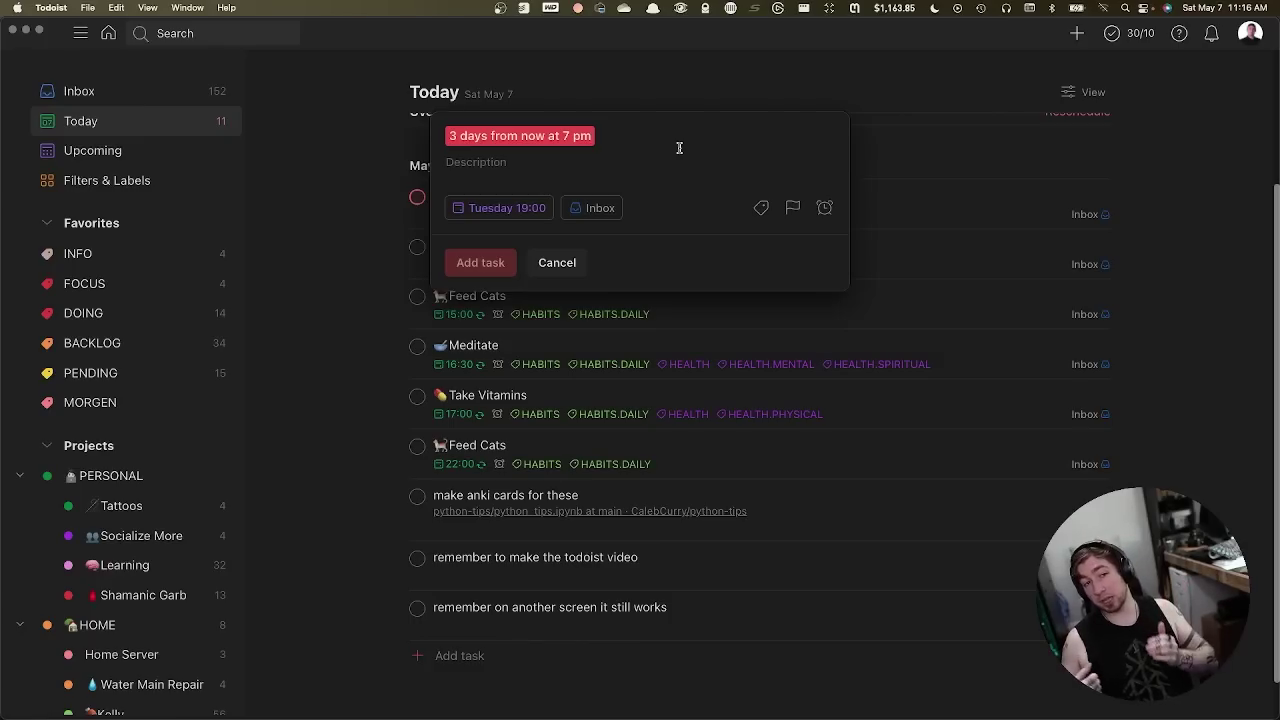
{"action": "key", "text": "super+a"}
{"action": "key", "text": "BackSpace"}
Step: Add a task named "1" due today with priority p1
{"action": "type", "text": "today"}
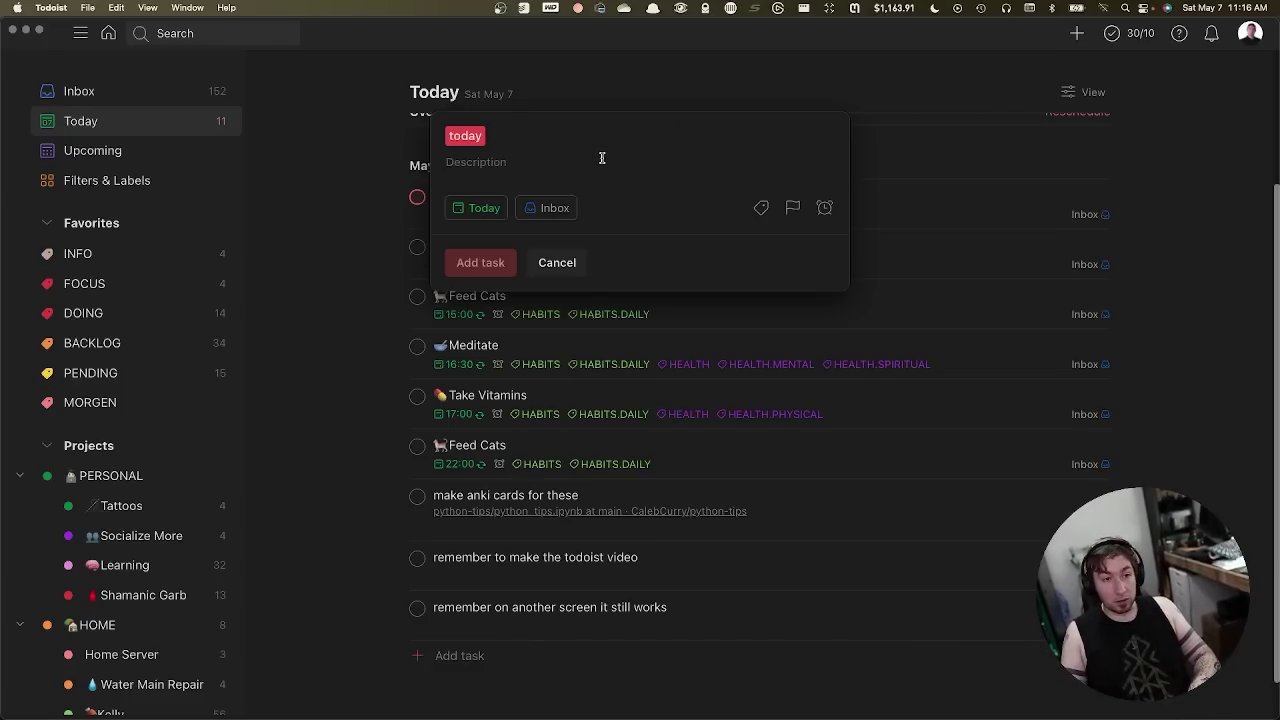
{"action": "type", "text": "1 p1"}
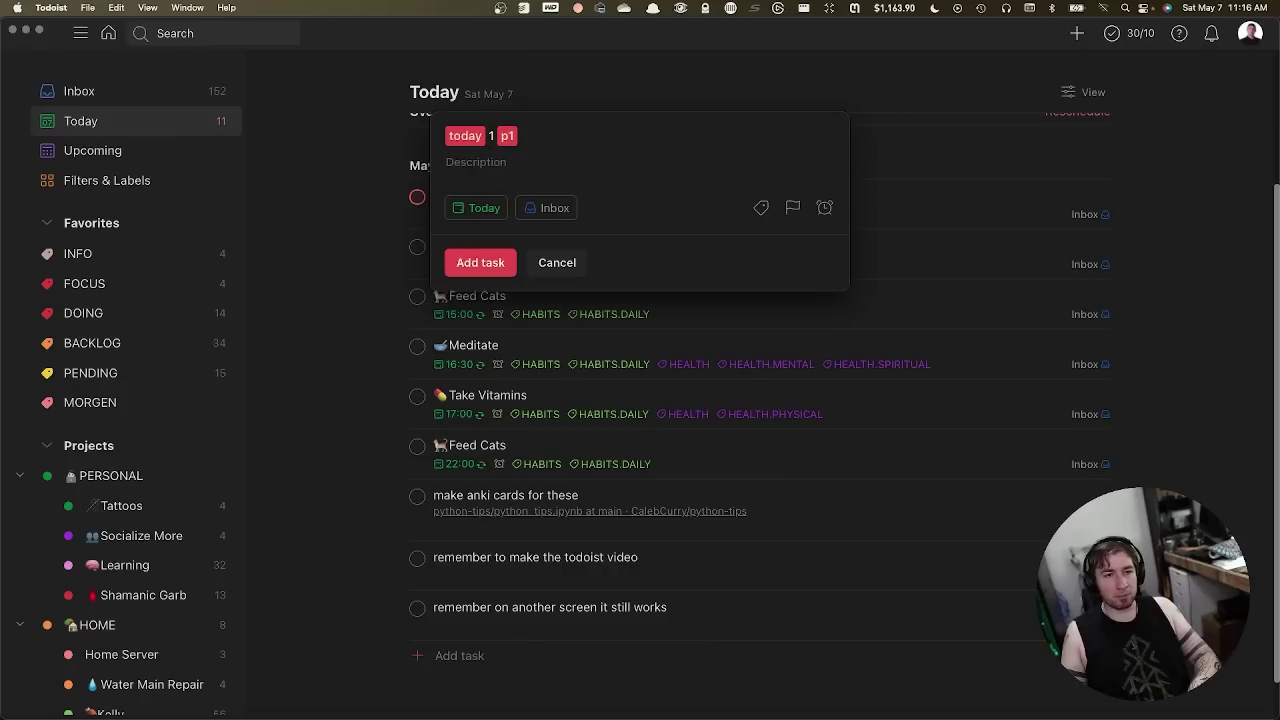
{"action": "key", "text": "Return"}
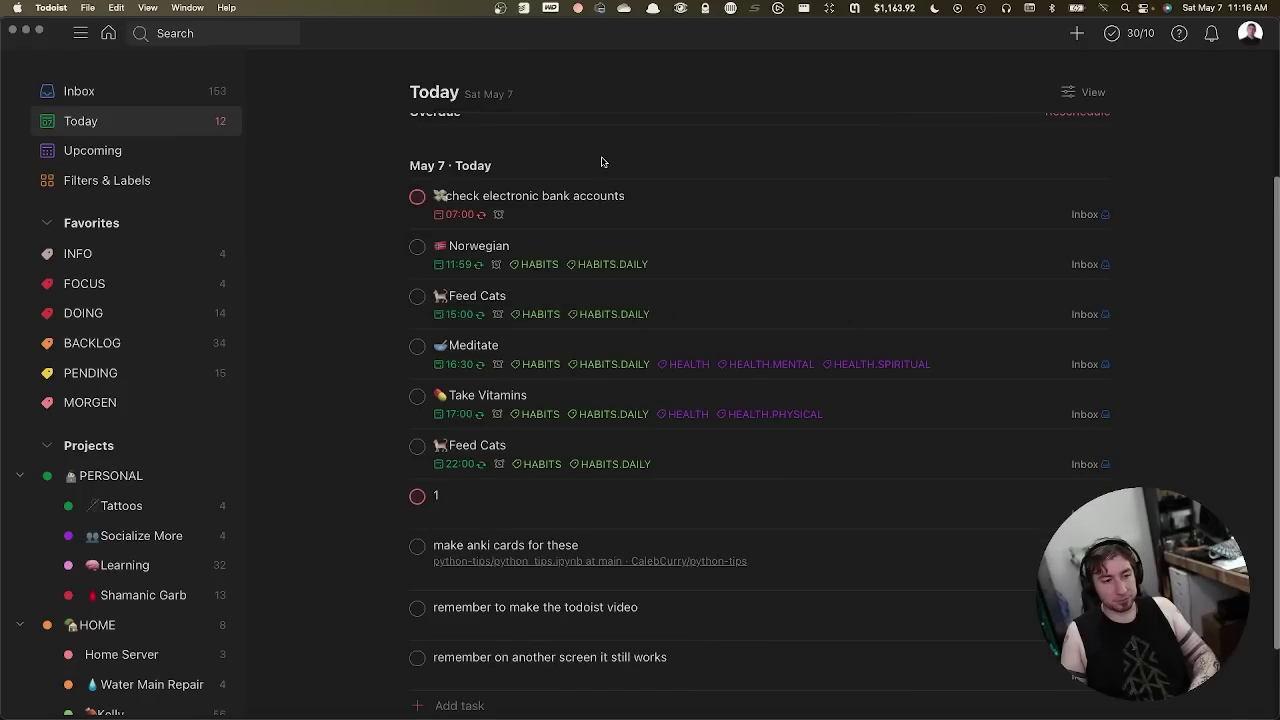
Step: Quick-add a task named "2" due today with priority p2
{"action": "key", "text": "a"}
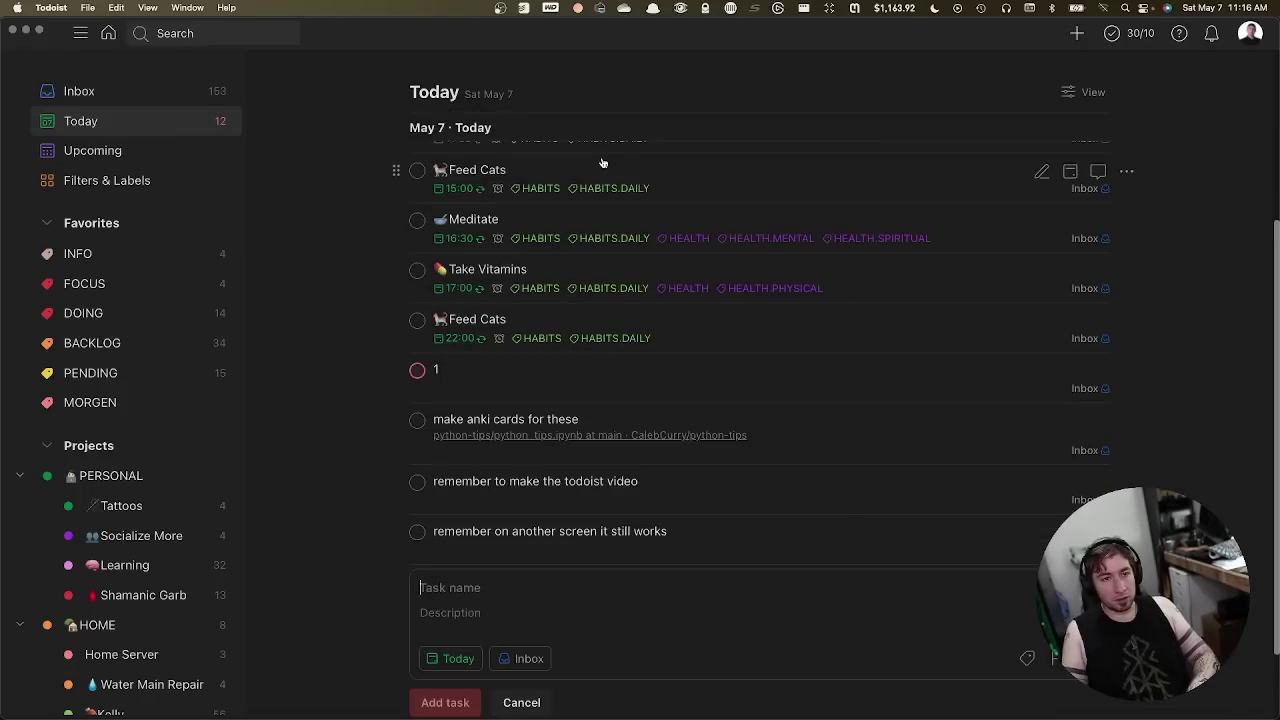
{"action": "key", "text": "q"}
{"action": "type", "text": "today "}
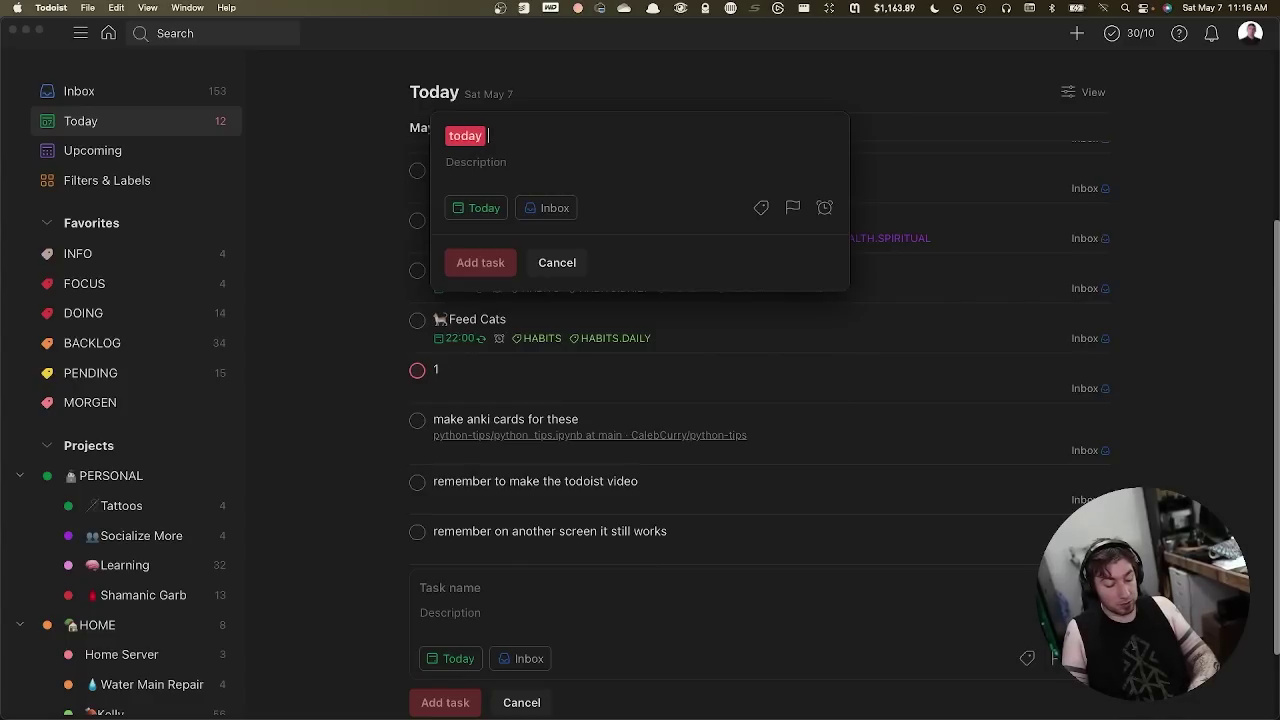
{"action": "type", "text": "1"}
{"action": "key", "text": "BackSpace"}
{"action": "type", "text": "2 p2"}
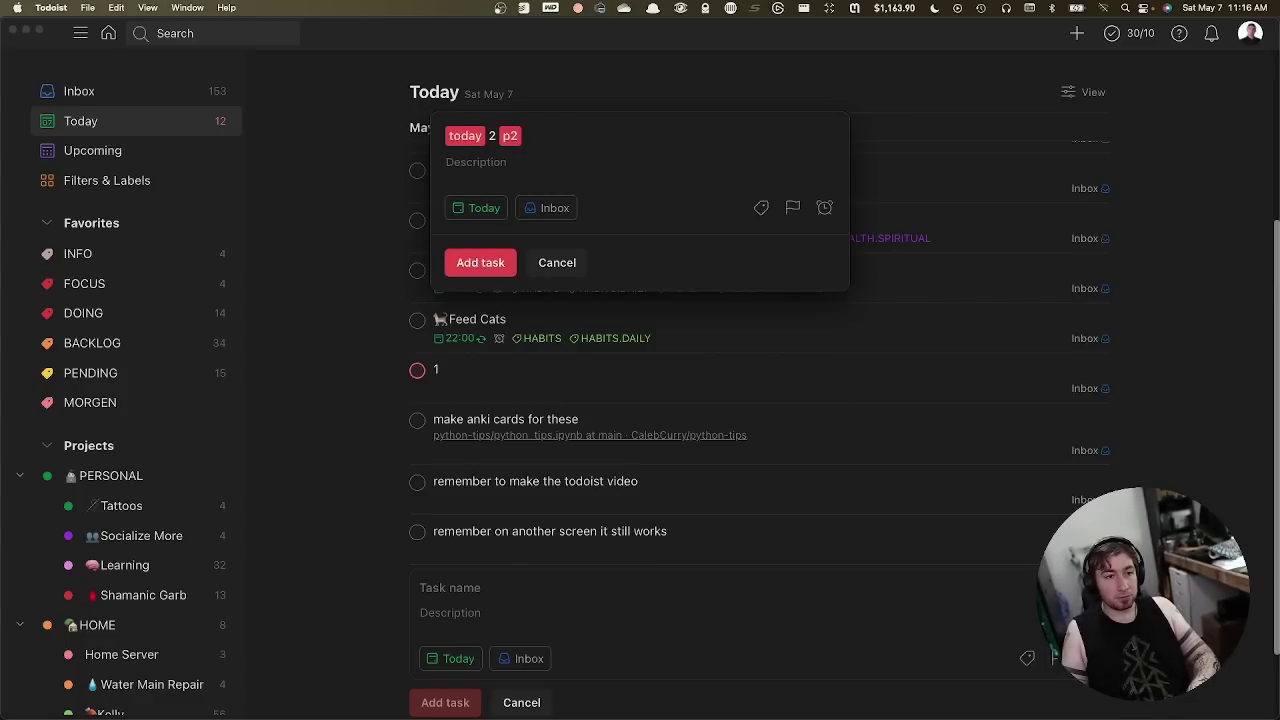
{"action": "key", "text": "Return"}
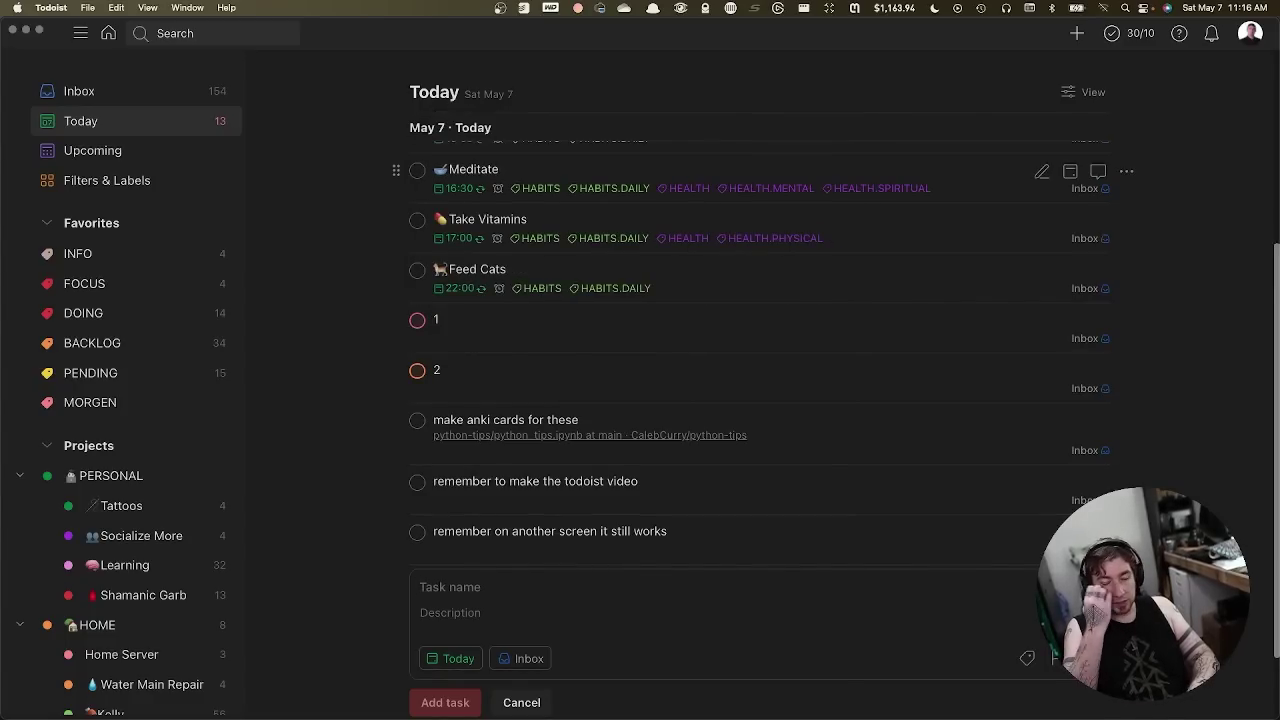
Step: Quick-add two more tasks due today: "3" with priority p3 and "4" with priority p4
{"action": "type", "text": "q"}
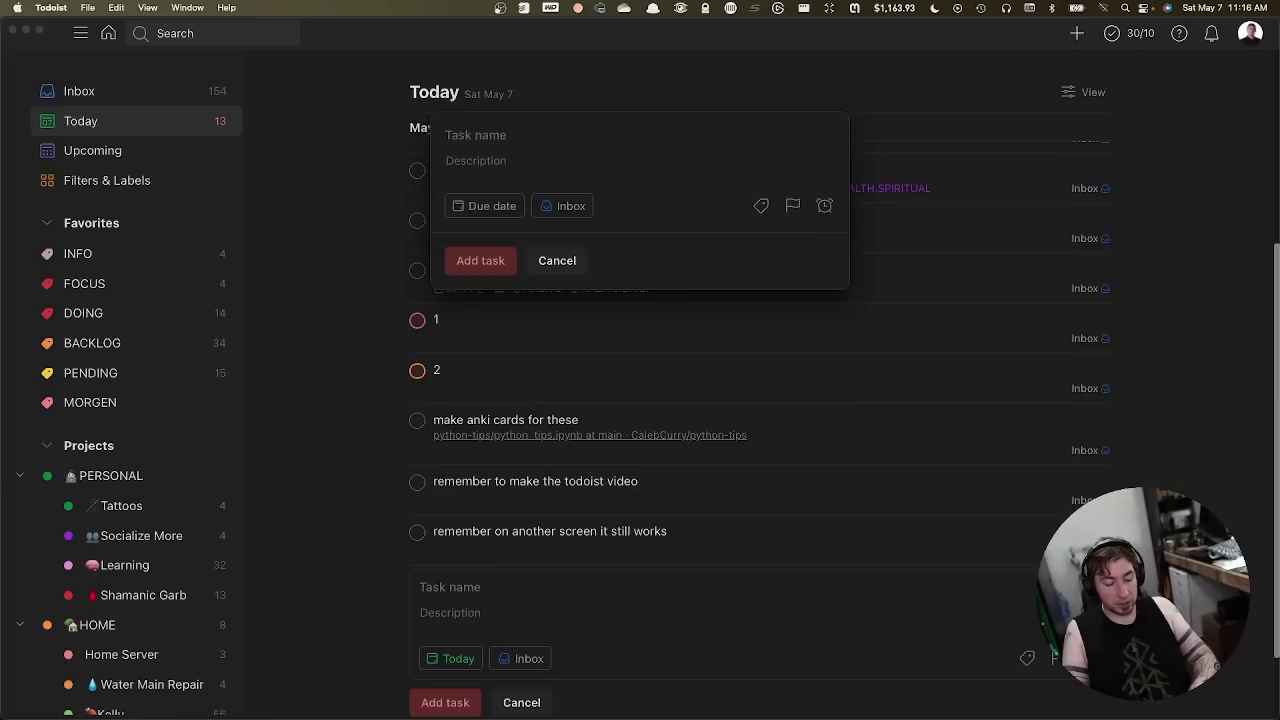
{"action": "type", "text": "today 3 p3"}
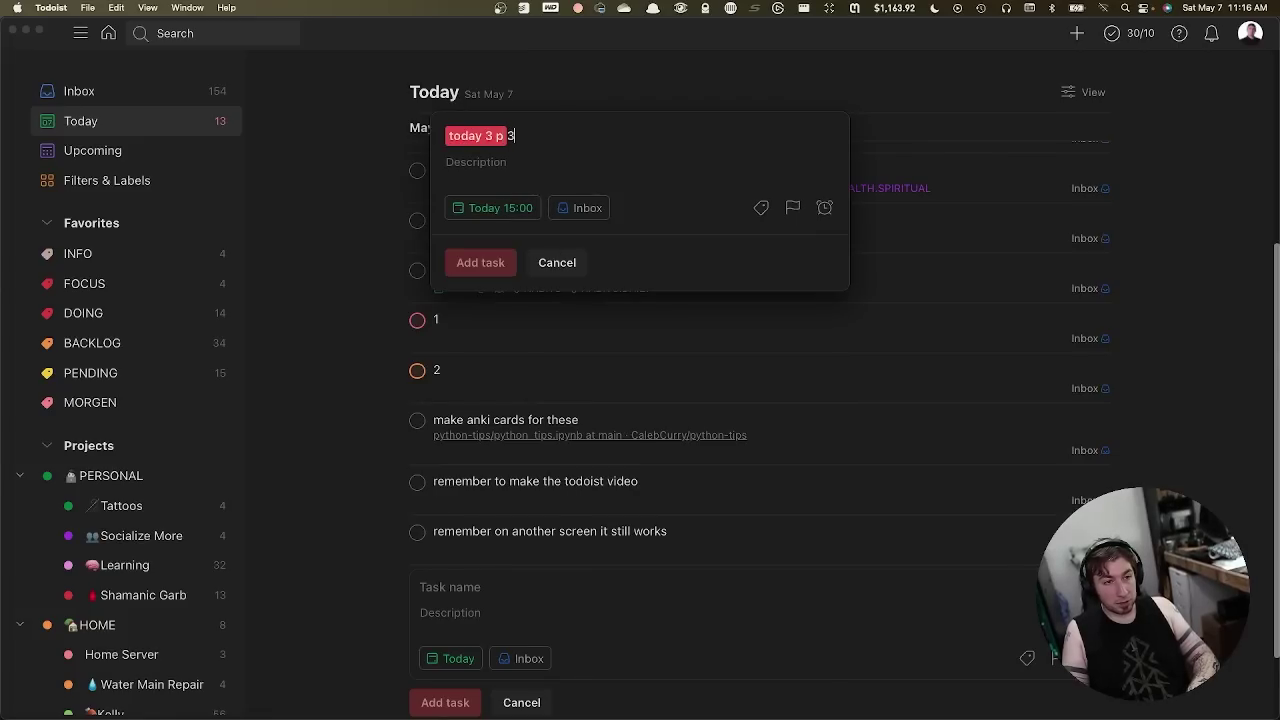
{"action": "key", "text": "Return"}
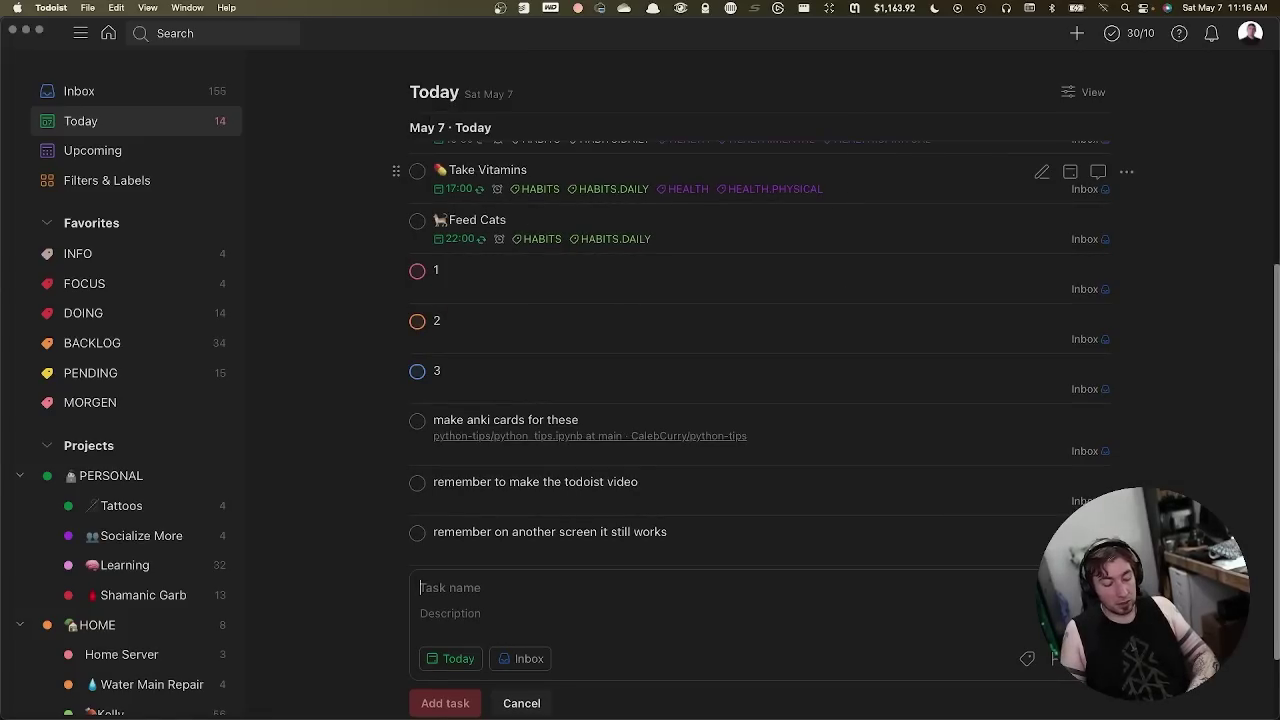
{"action": "type", "text": "qtoday 4 p4"}
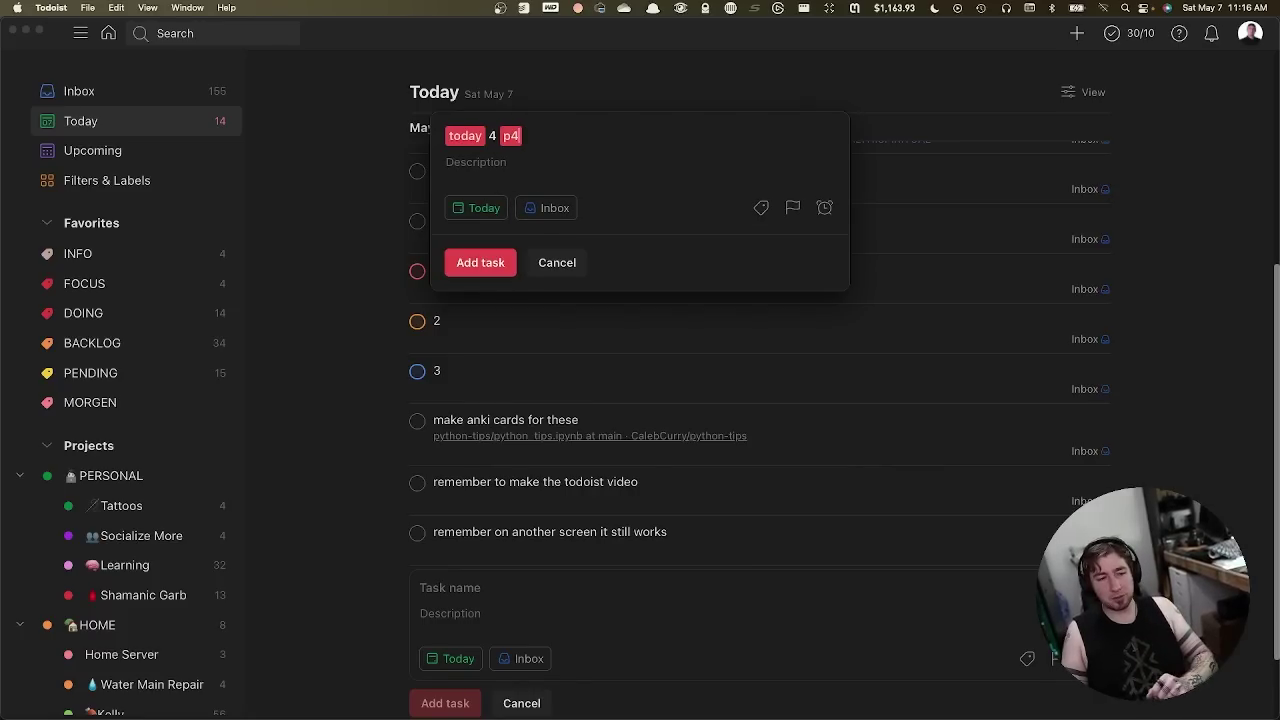
{"action": "key", "text": "Return"}
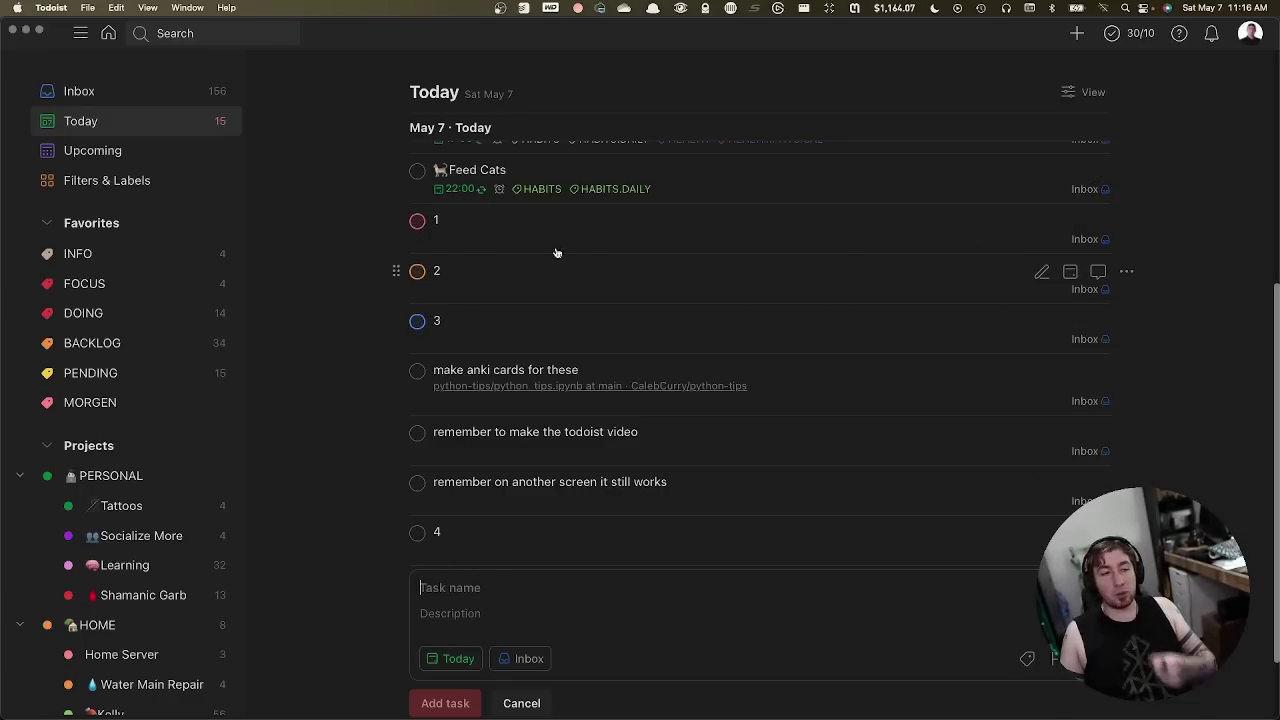
{"action": "scroll", "coordinate": [445, 250], "scroll_direction": "up", "scroll_amount": 5}
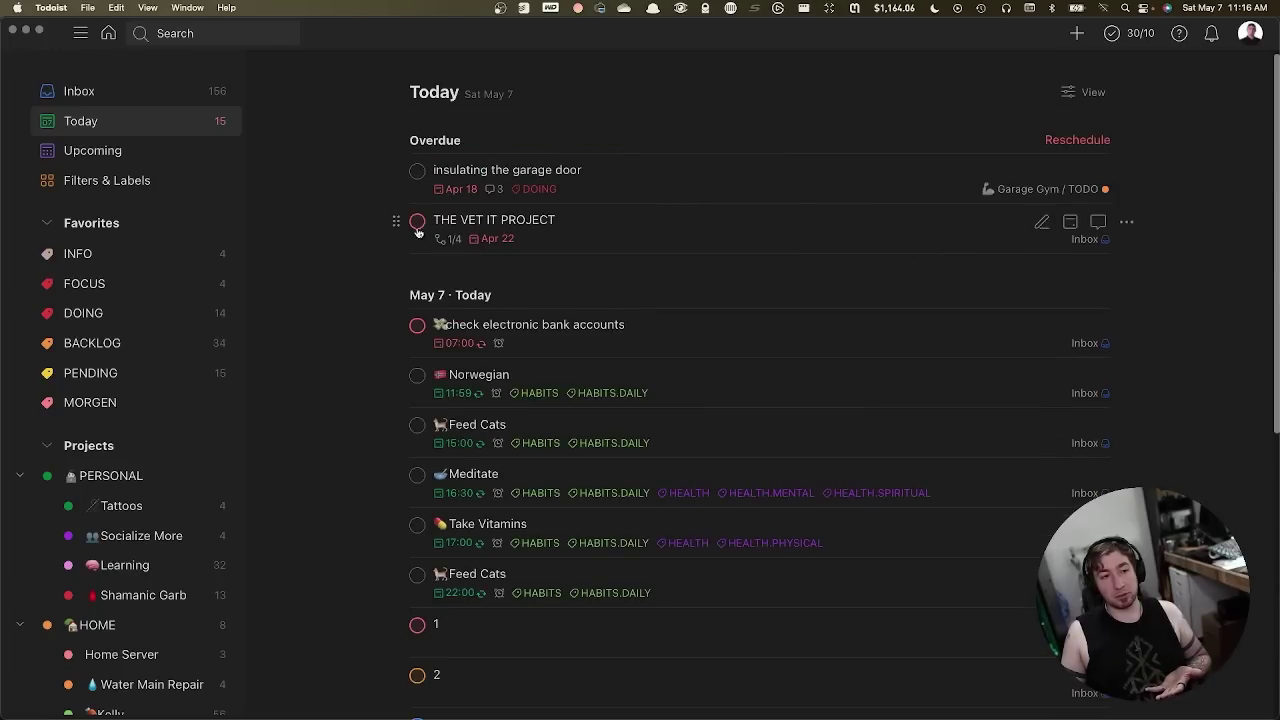
{"action": "scroll", "coordinate": [436, 300], "scroll_direction": "down", "scroll_amount": 3}
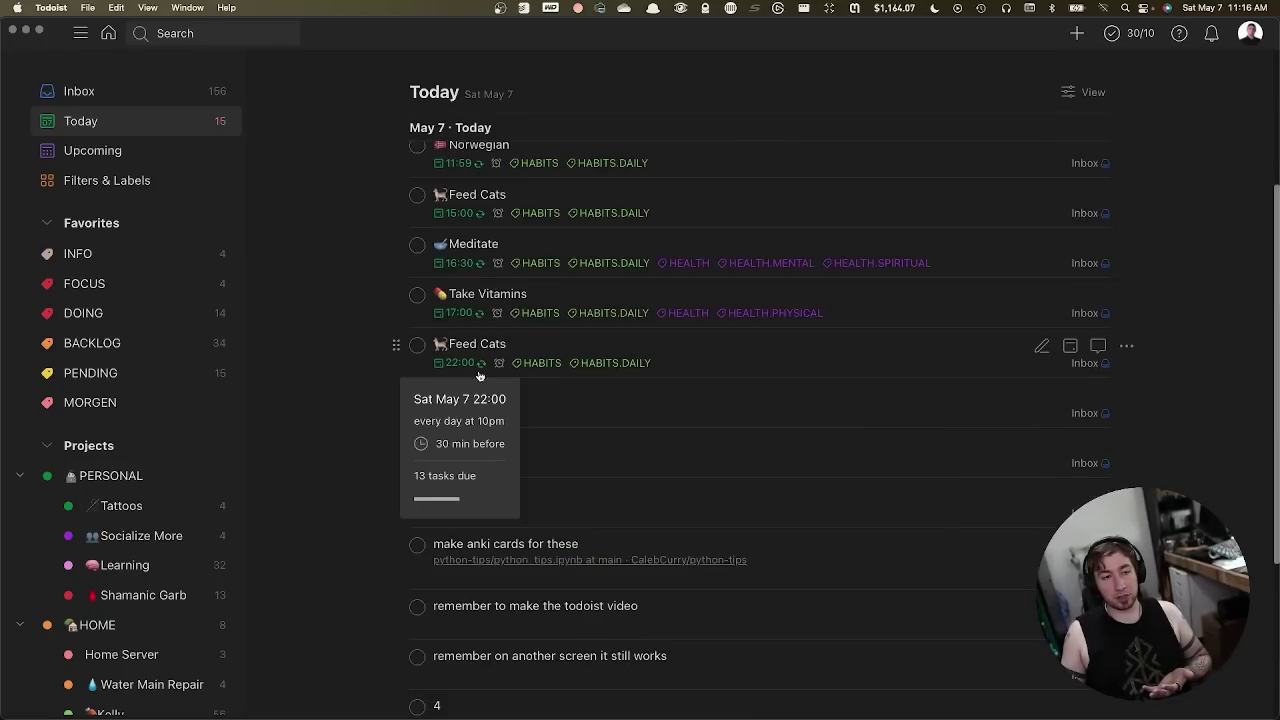
Step: Group the tasks in the Today view by priority and look through the resulting groups
{"action": "scroll", "coordinate": [445, 362], "scroll_direction": "up", "scroll_amount": 3}
{"action": "left_click", "coordinate": [1087, 93]}
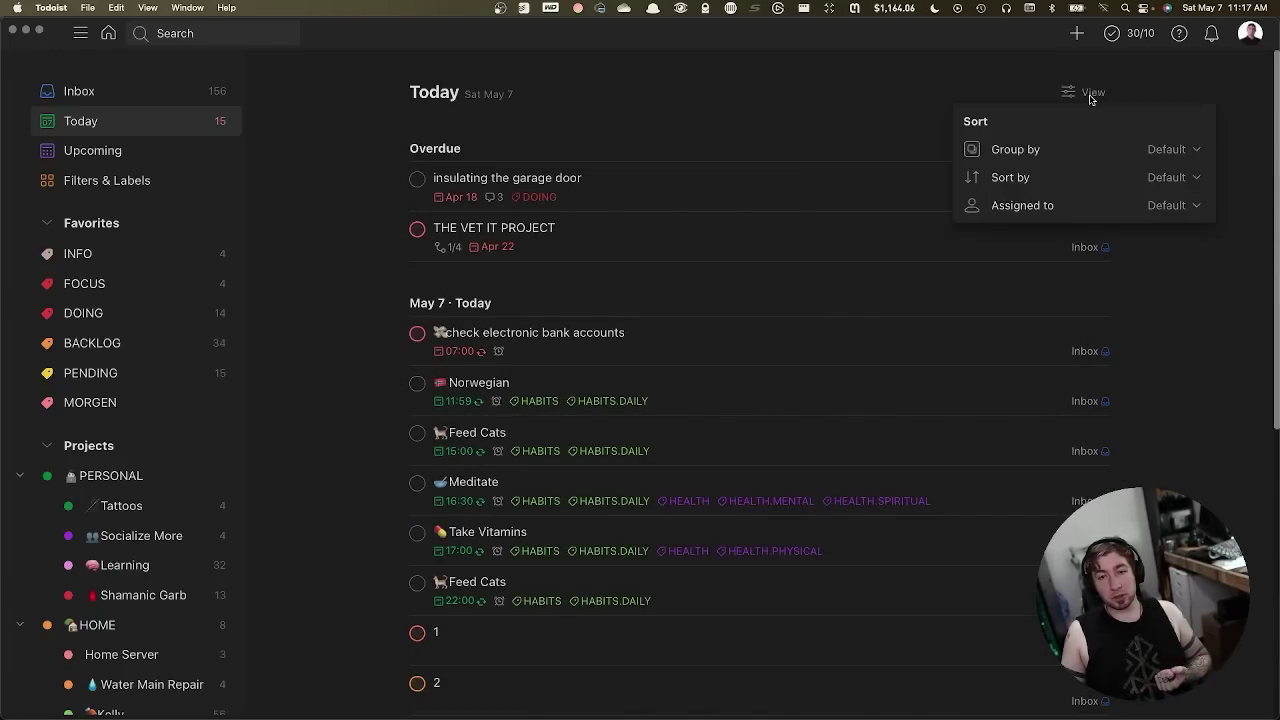
{"action": "left_click", "coordinate": [1200, 148]}
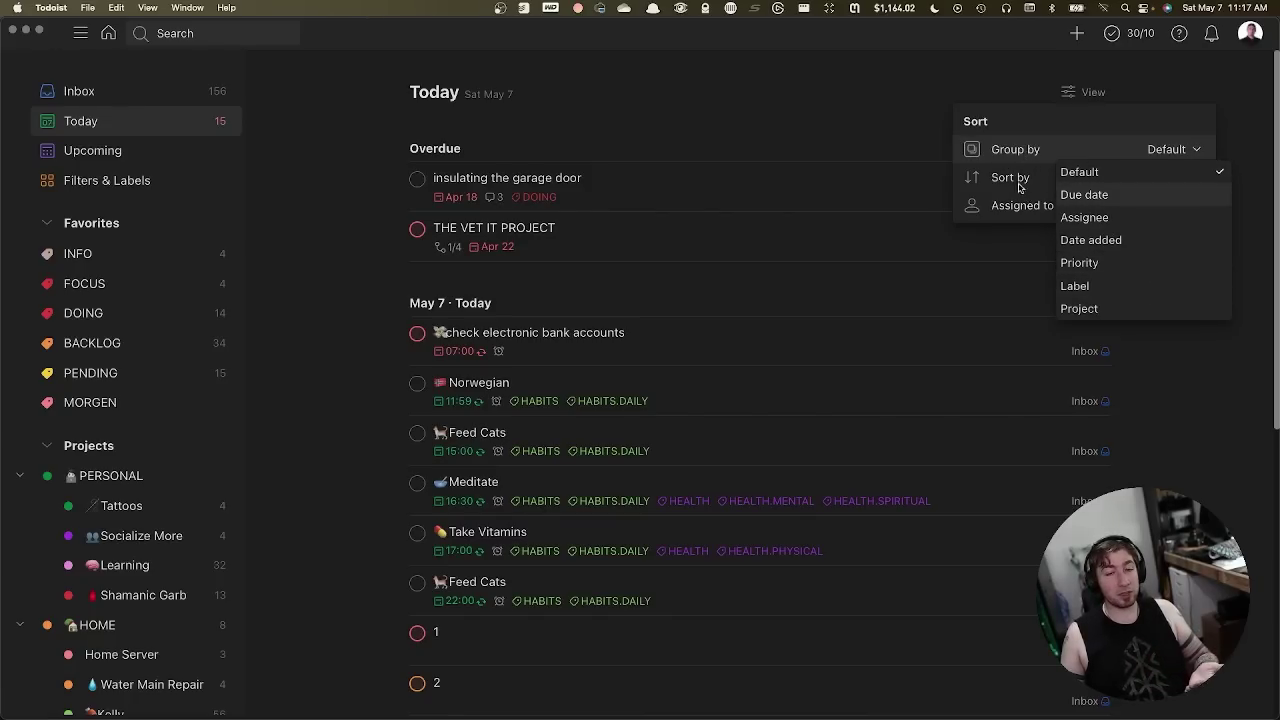
{"action": "left_click", "coordinate": [1112, 269]}
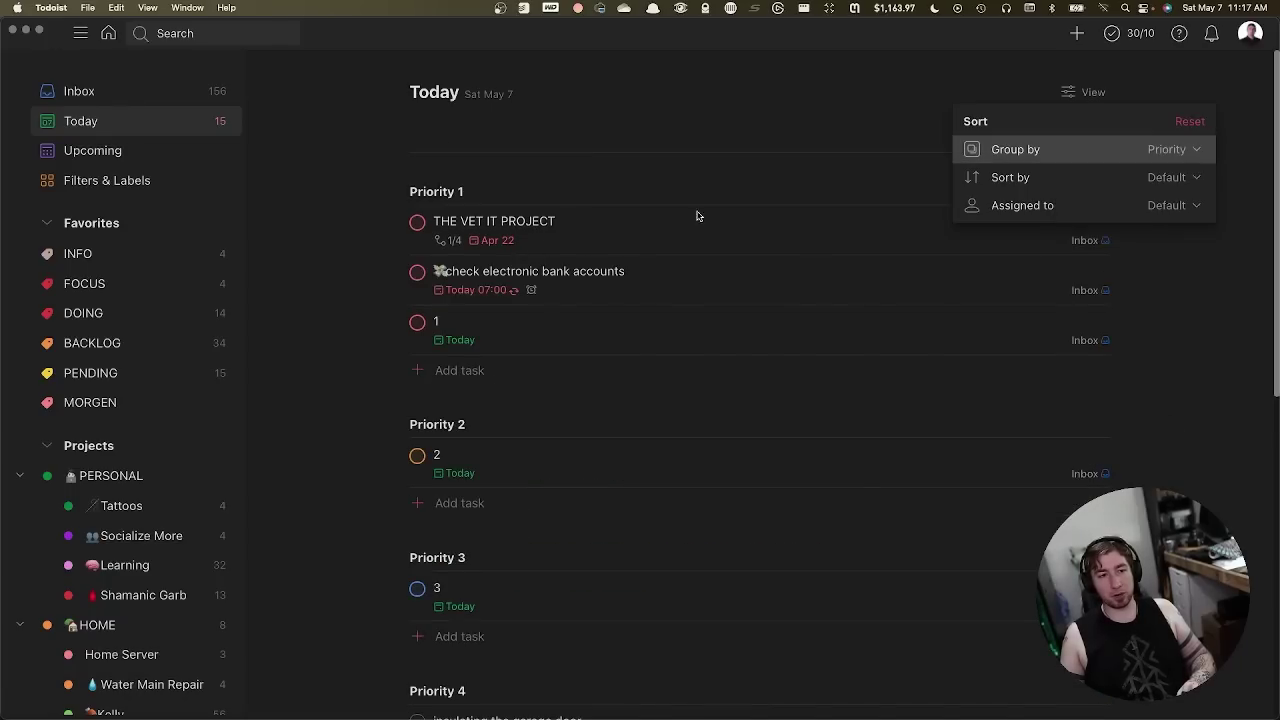
{"action": "left_click", "coordinate": [1233, 380]}
{"action": "scroll", "coordinate": [760, 416], "scroll_direction": "down", "scroll_amount": 10}
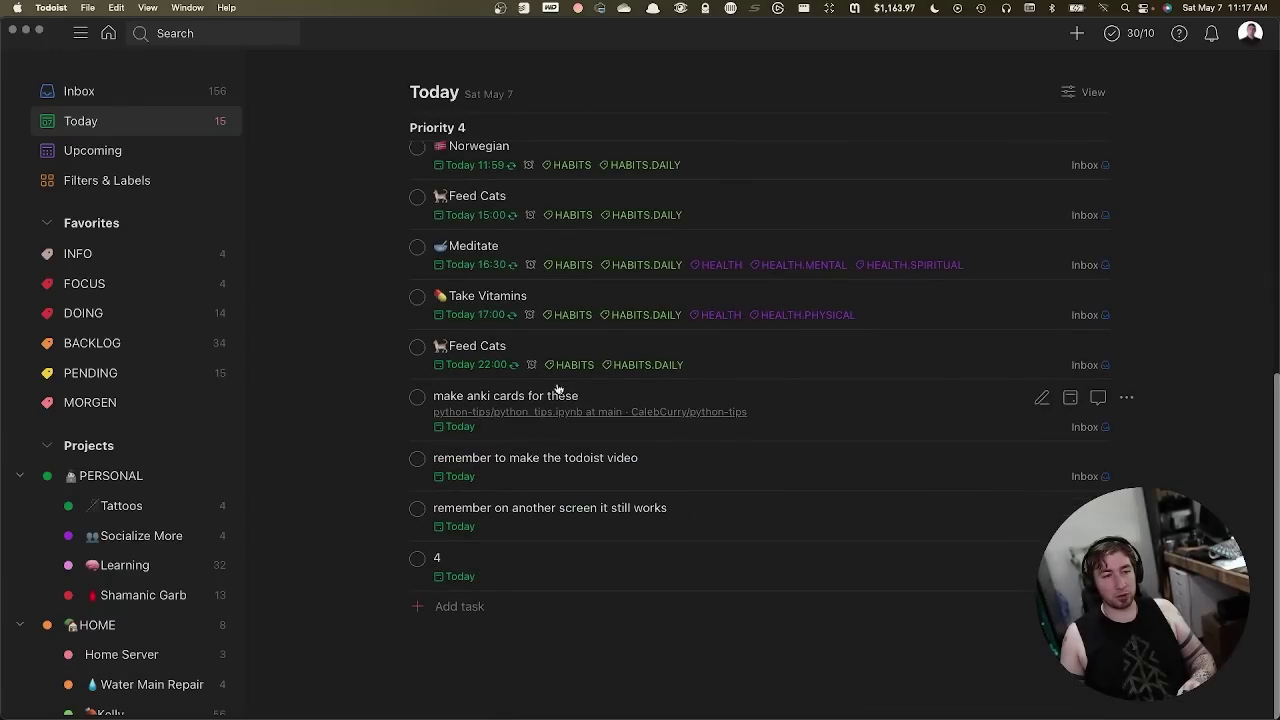
{"action": "scroll", "coordinate": [563, 394], "scroll_direction": "up", "scroll_amount": 5}
{"action": "scroll", "coordinate": [493, 313], "scroll_direction": "up", "scroll_amount": 5}
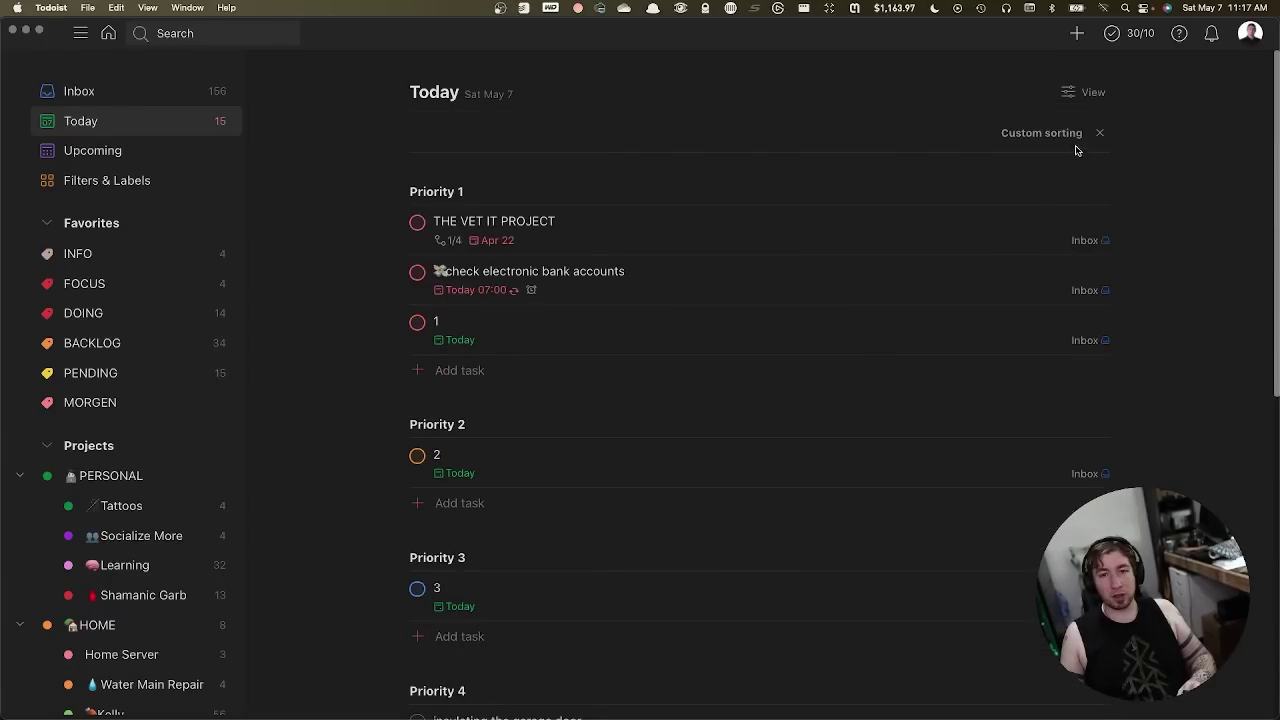
Step: Sort the tasks within the Today view's priority groups by due date and review the list
{"action": "left_click", "coordinate": [1088, 92]}
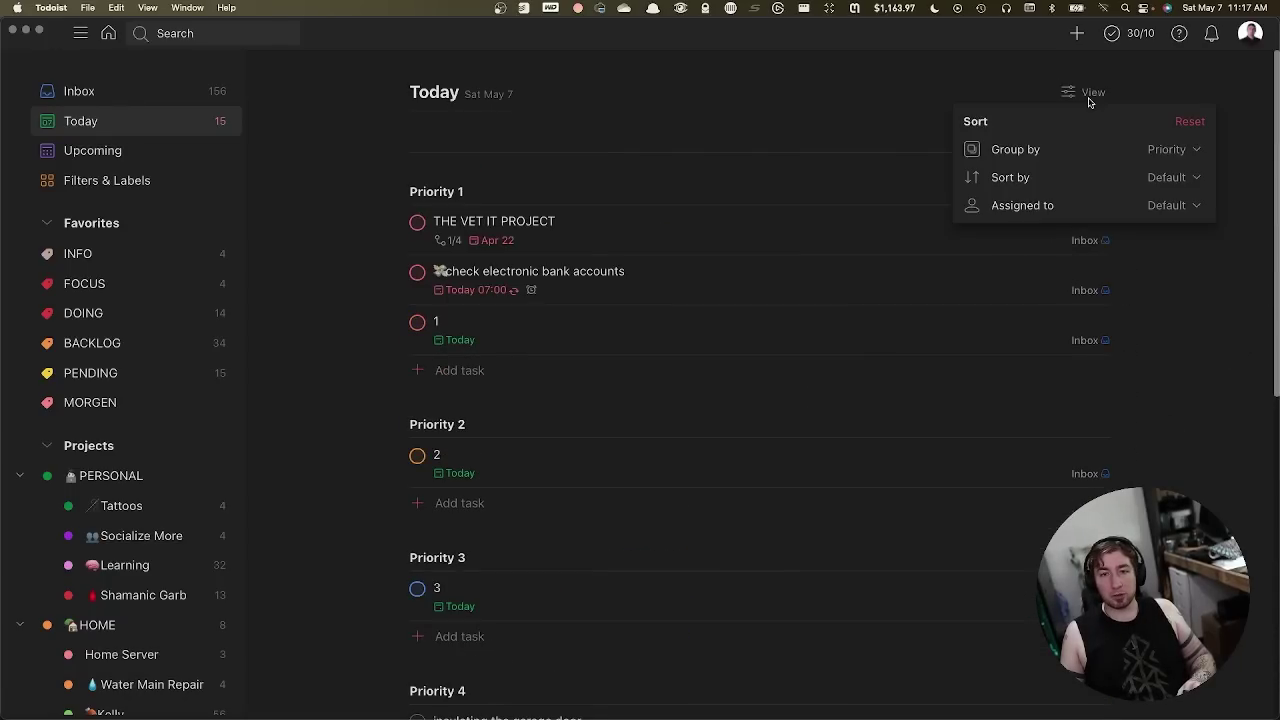
{"action": "left_click", "coordinate": [1183, 177]}
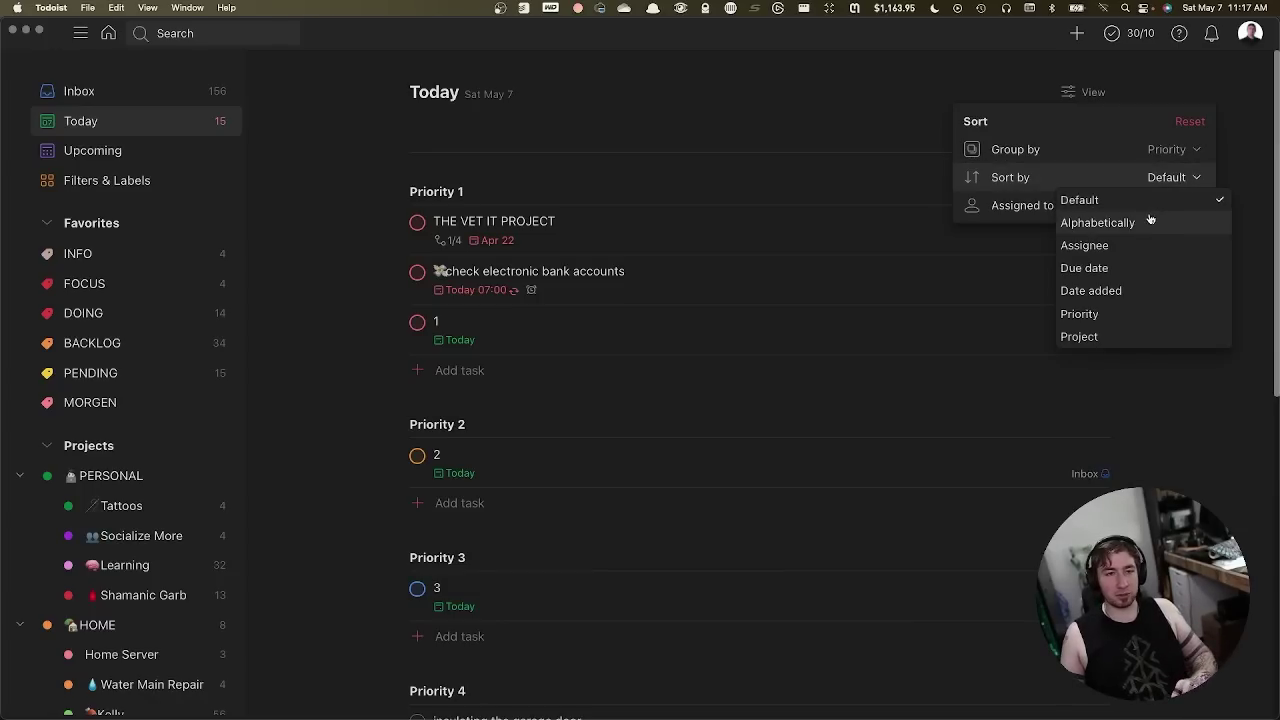
{"action": "left_click", "coordinate": [1085, 268]}
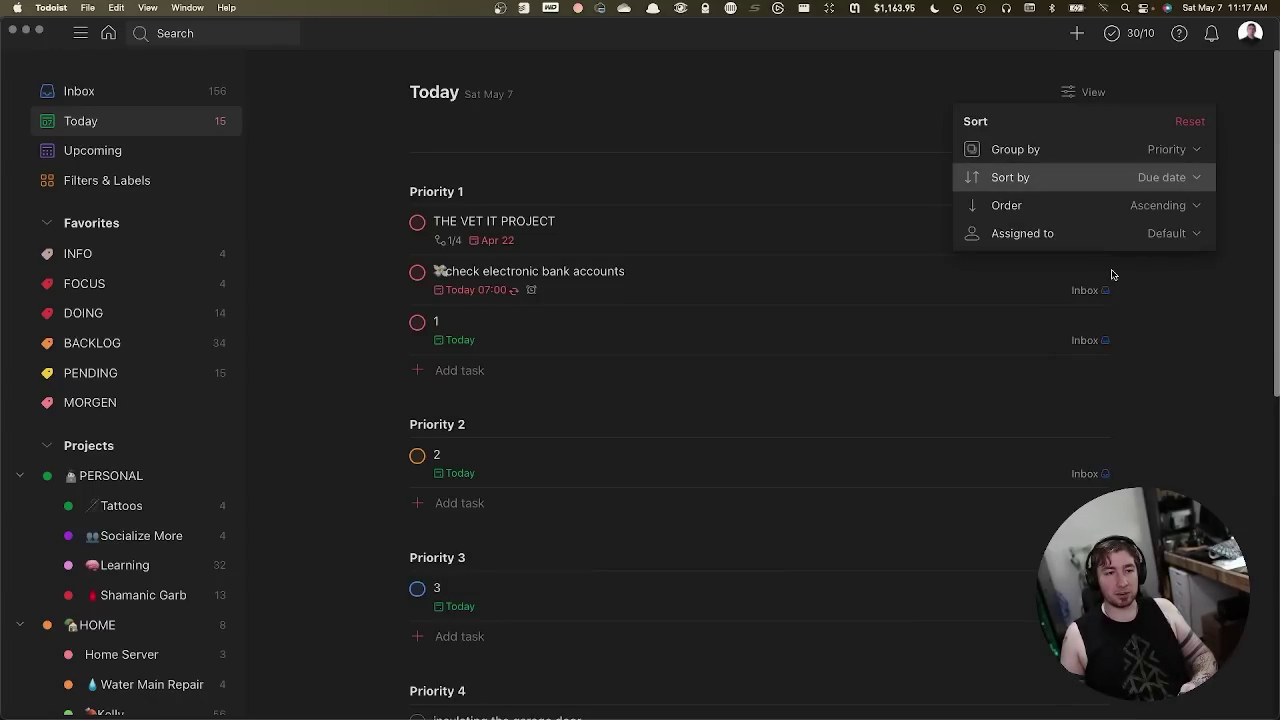
{"action": "left_click", "coordinate": [1141, 310]}
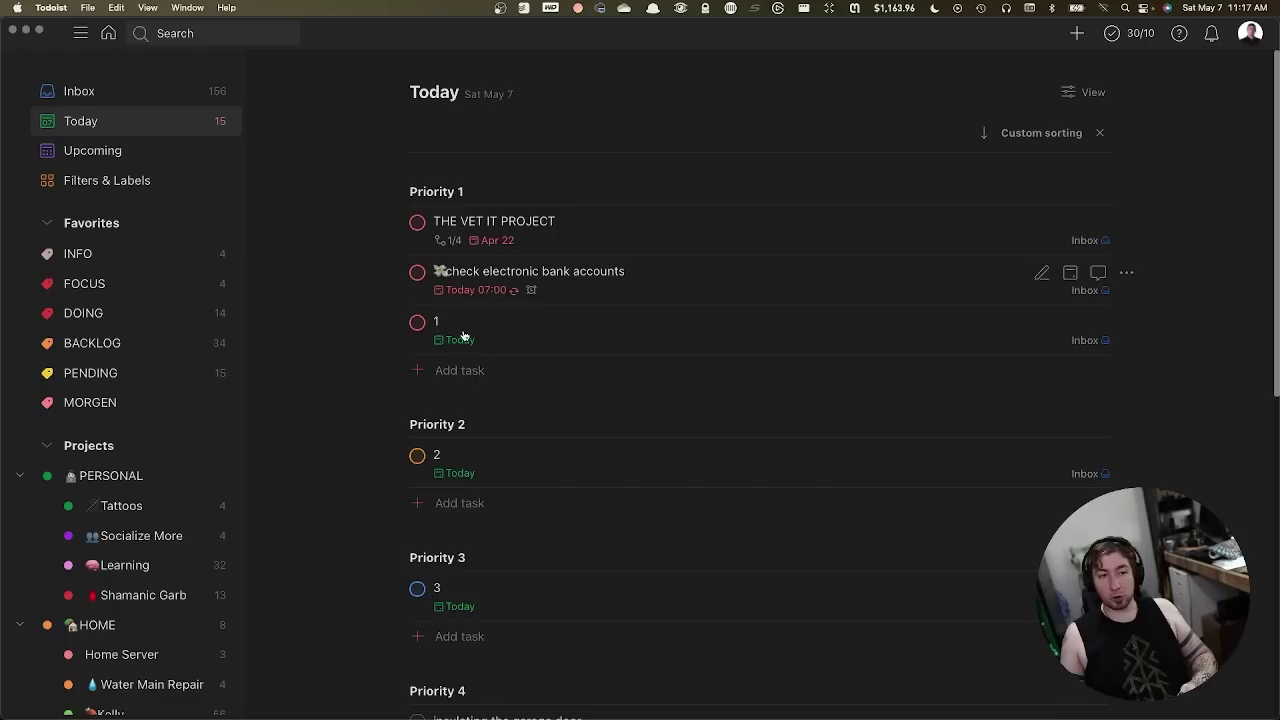
{"action": "scroll", "coordinate": [548, 357], "scroll_direction": "down", "scroll_amount": 10}
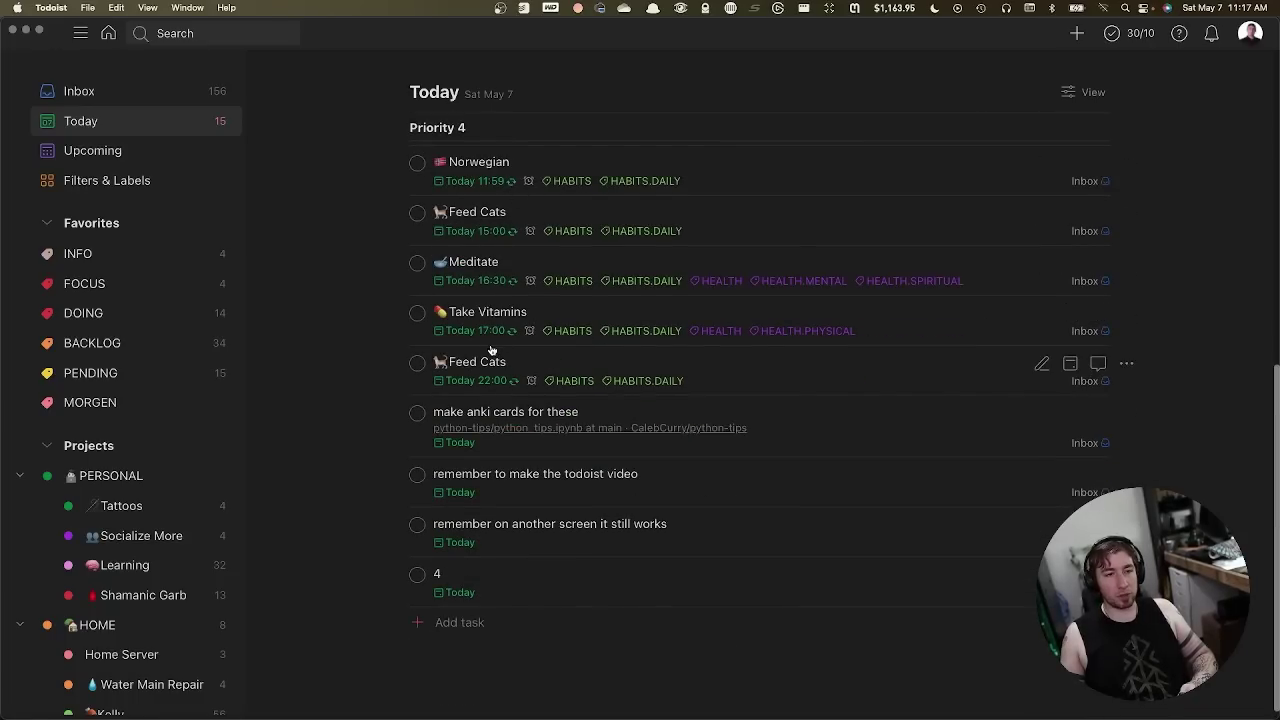
{"action": "scroll", "coordinate": [894, 429], "scroll_direction": "up", "scroll_amount": 10}
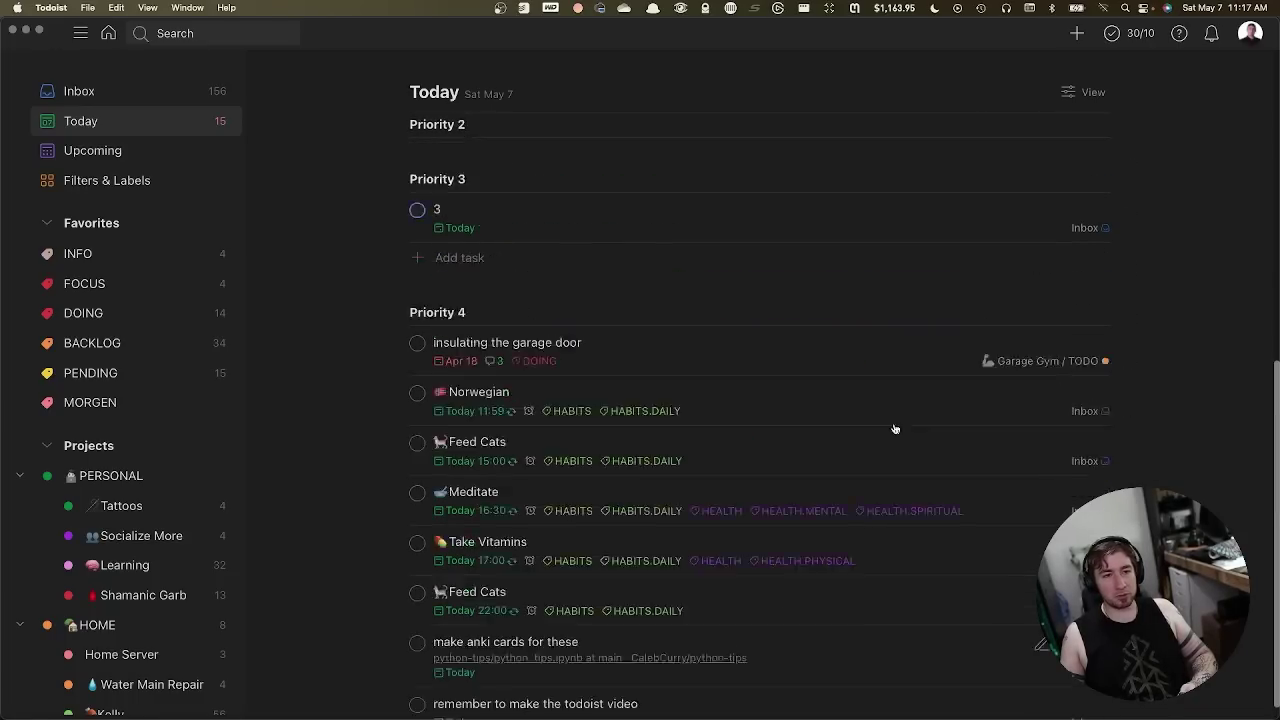
Step: Check the sort order and assignee filter options of the Today view, keeping the order Ascending
{"action": "left_click", "coordinate": [1087, 92]}
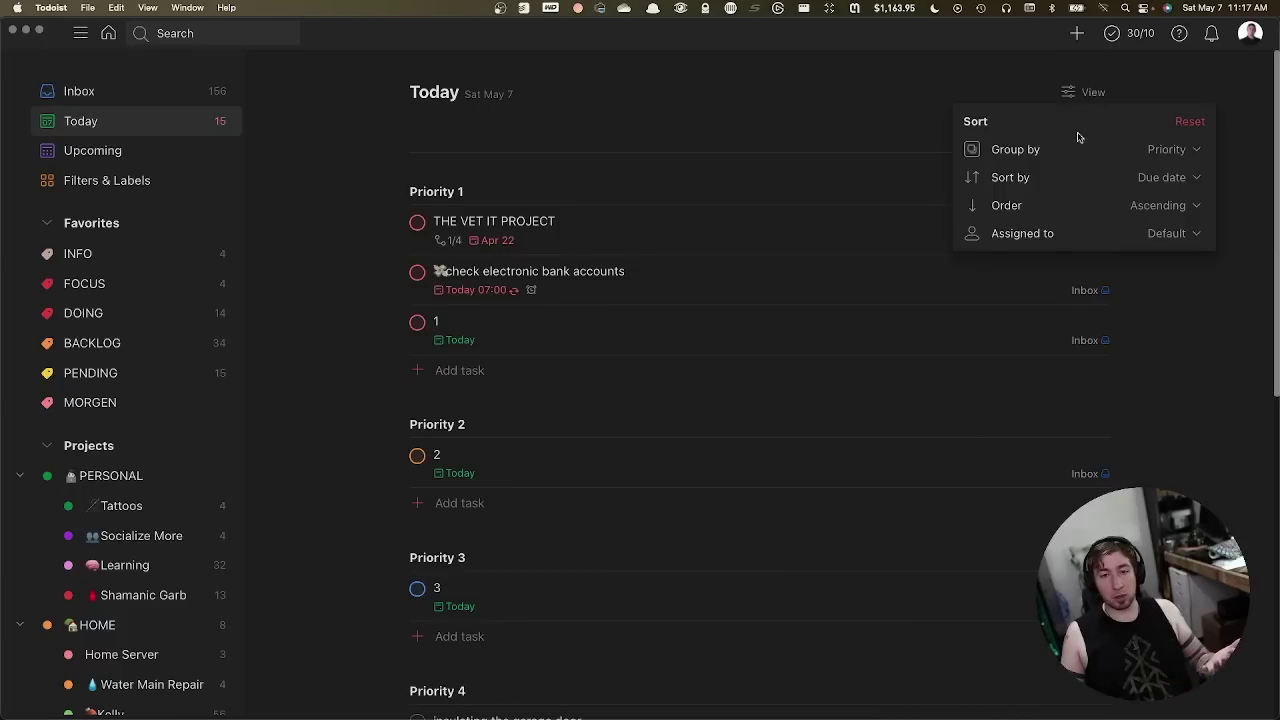
{"action": "left_click", "coordinate": [1198, 206]}
{"action": "left_click", "coordinate": [1086, 226]}
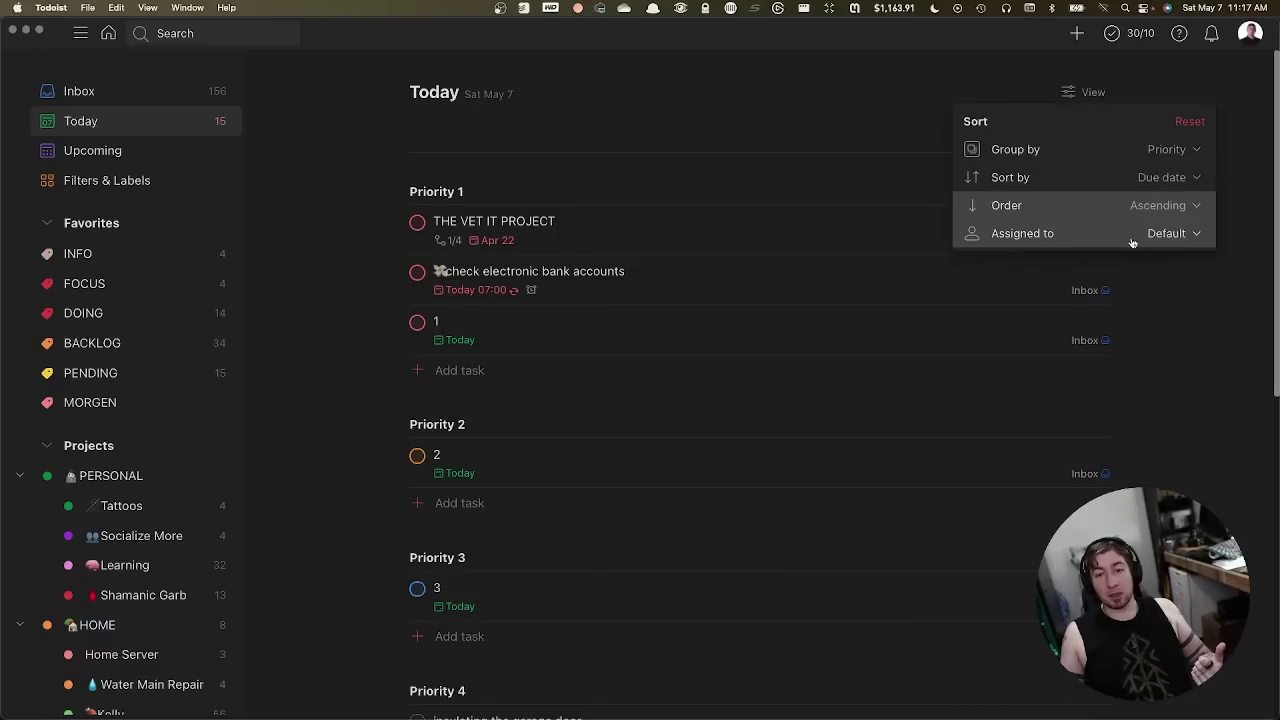
{"action": "left_click", "coordinate": [1172, 236]}
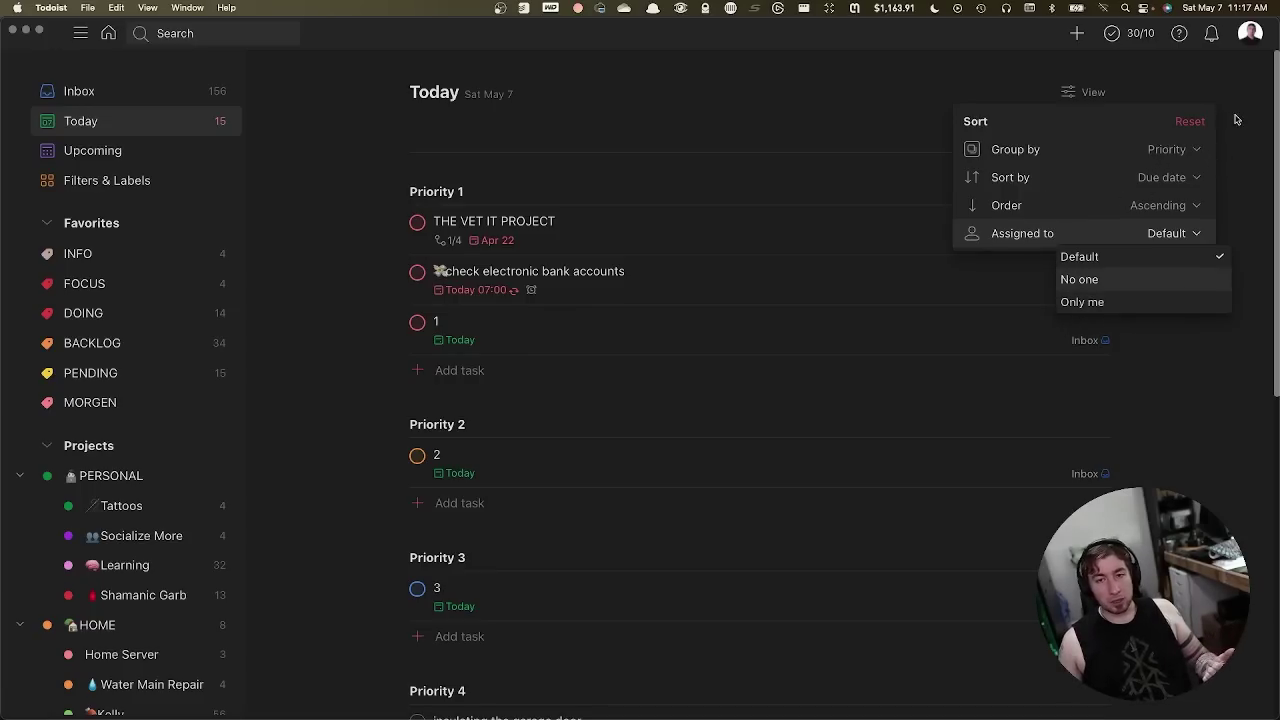
Step: Reset the Today view's custom sorting and choose Default for the grouping
{"action": "left_click", "coordinate": [1184, 123]}
{"action": "left_click", "coordinate": [1186, 123]}
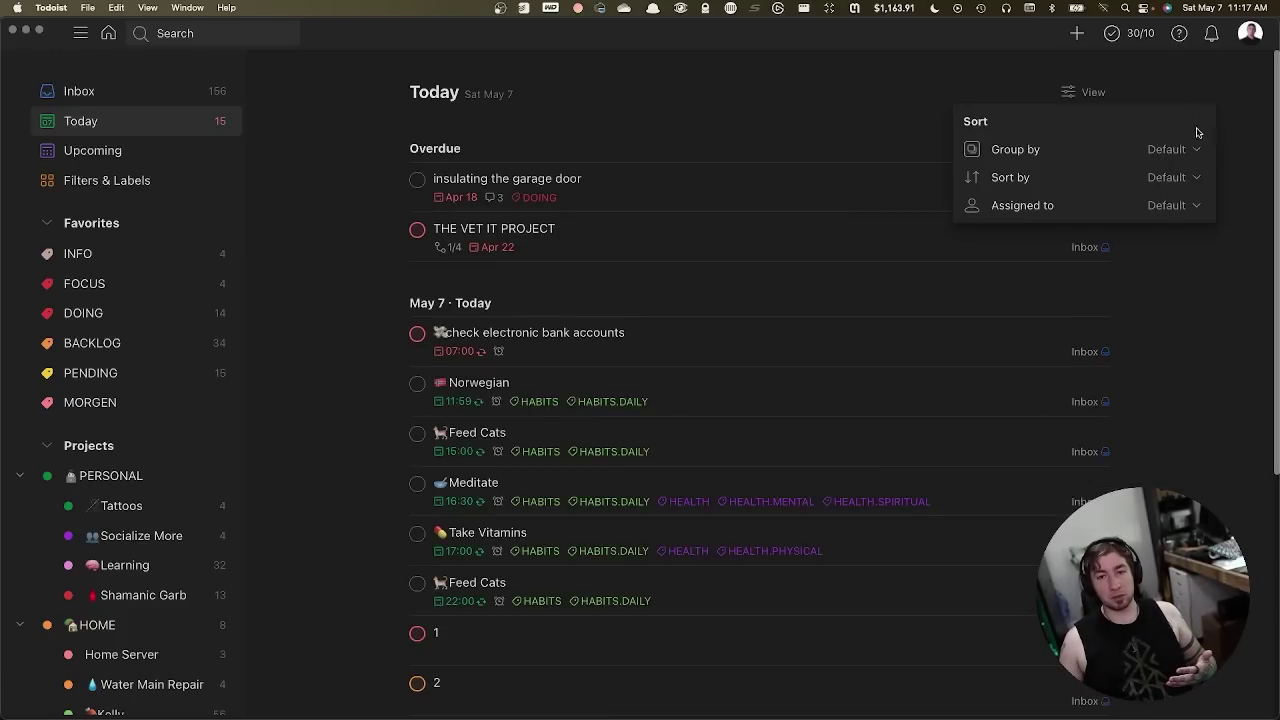
{"action": "left_click", "coordinate": [1138, 155]}
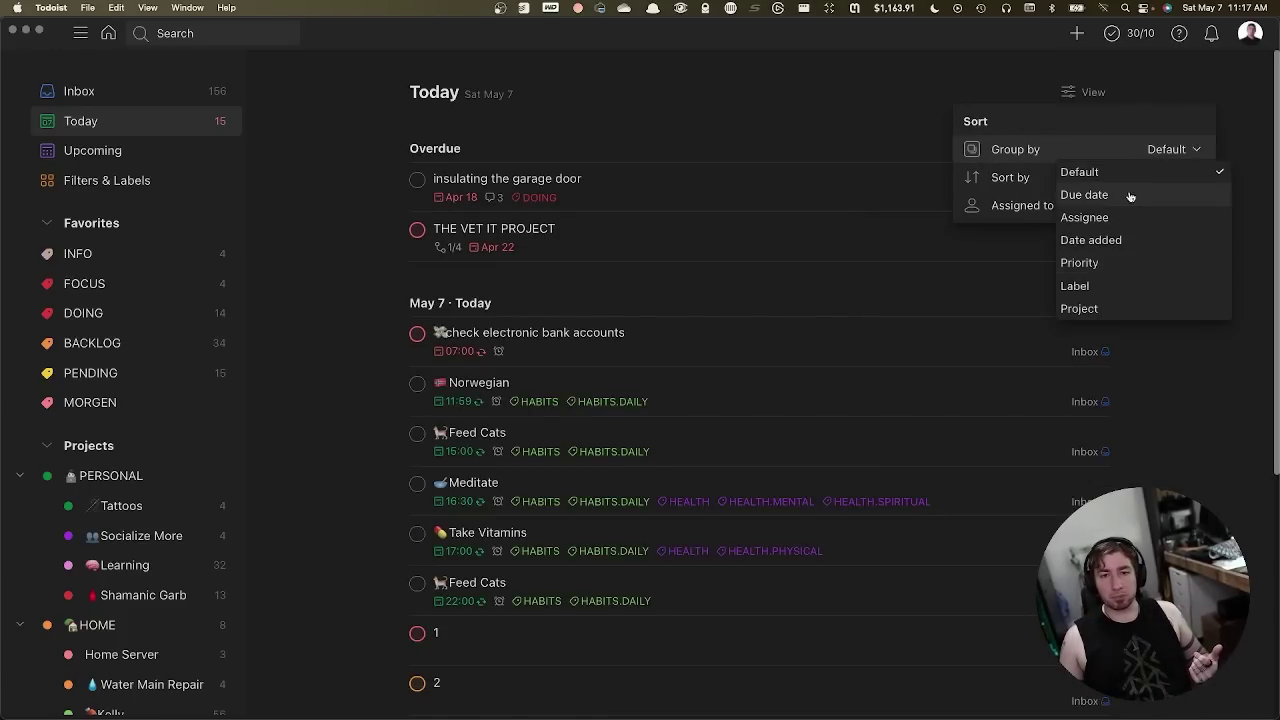
{"action": "left_click", "coordinate": [1108, 168]}
{"action": "left_click", "coordinate": [877, 100]}
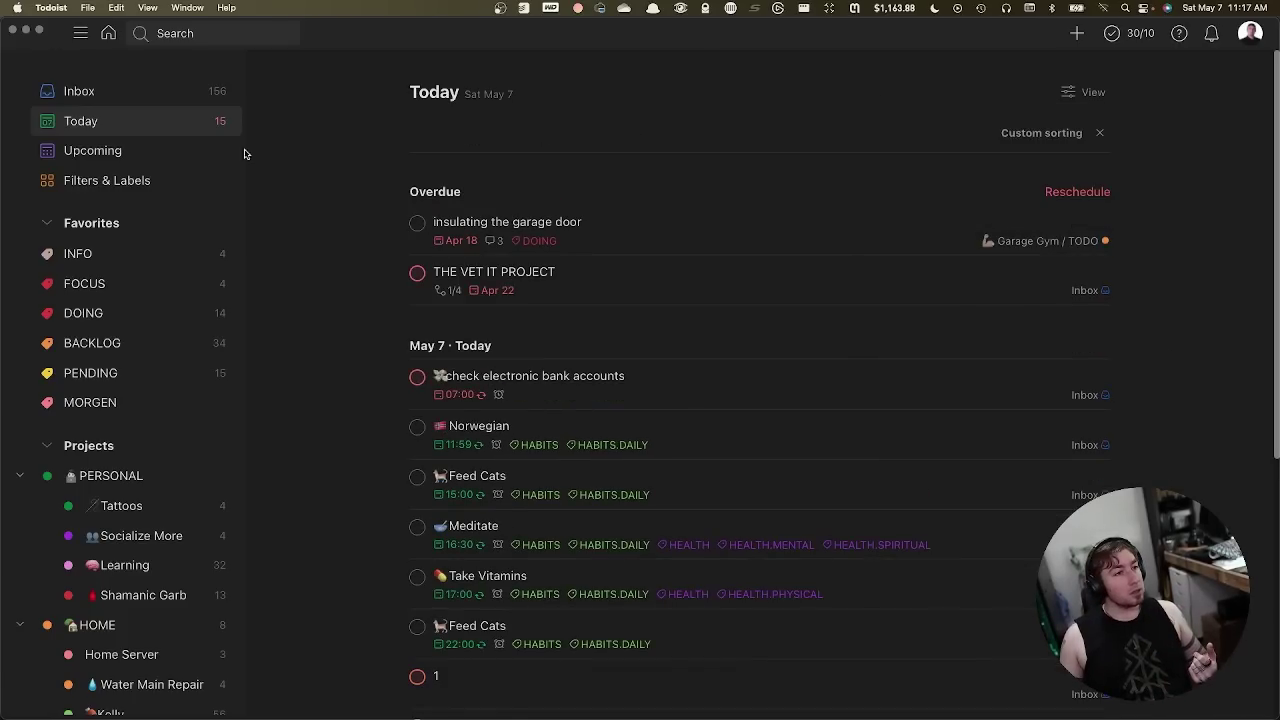
Step: Collapse the labels list on the Filters & Labels page and open the Priority 1 filter
{"action": "left_click", "coordinate": [158, 189]}
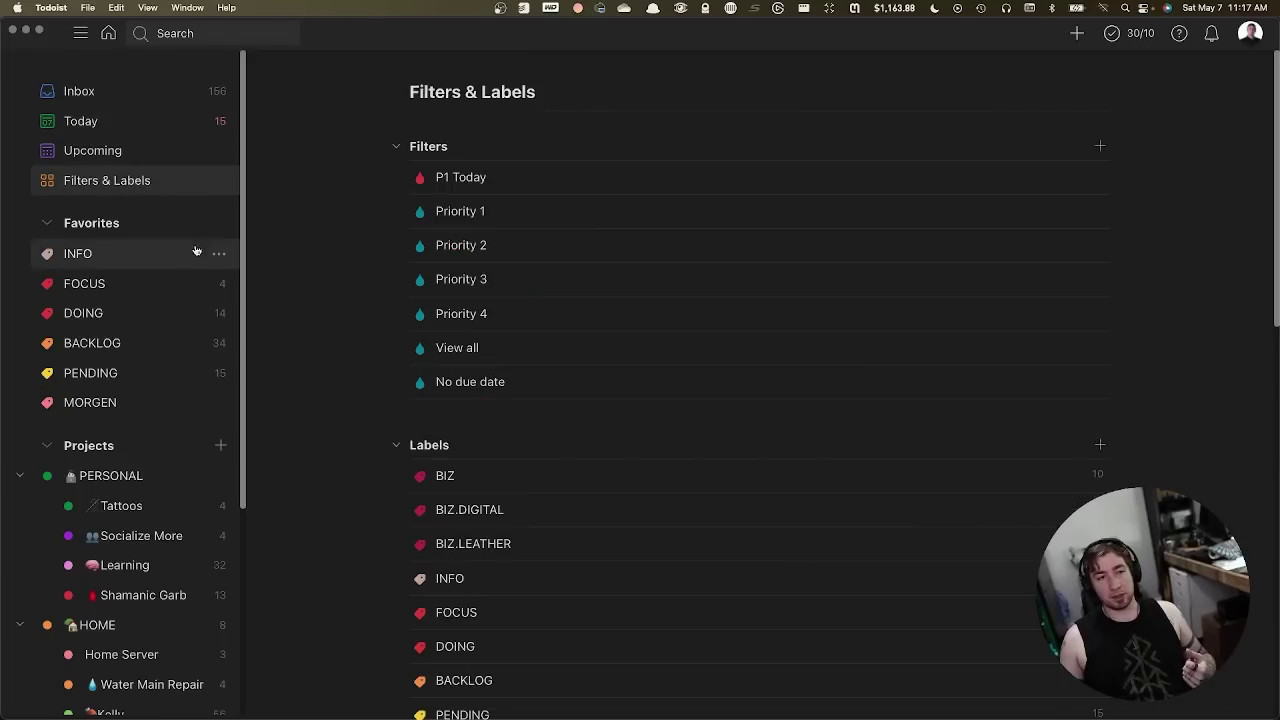
{"action": "left_click", "coordinate": [396, 445]}
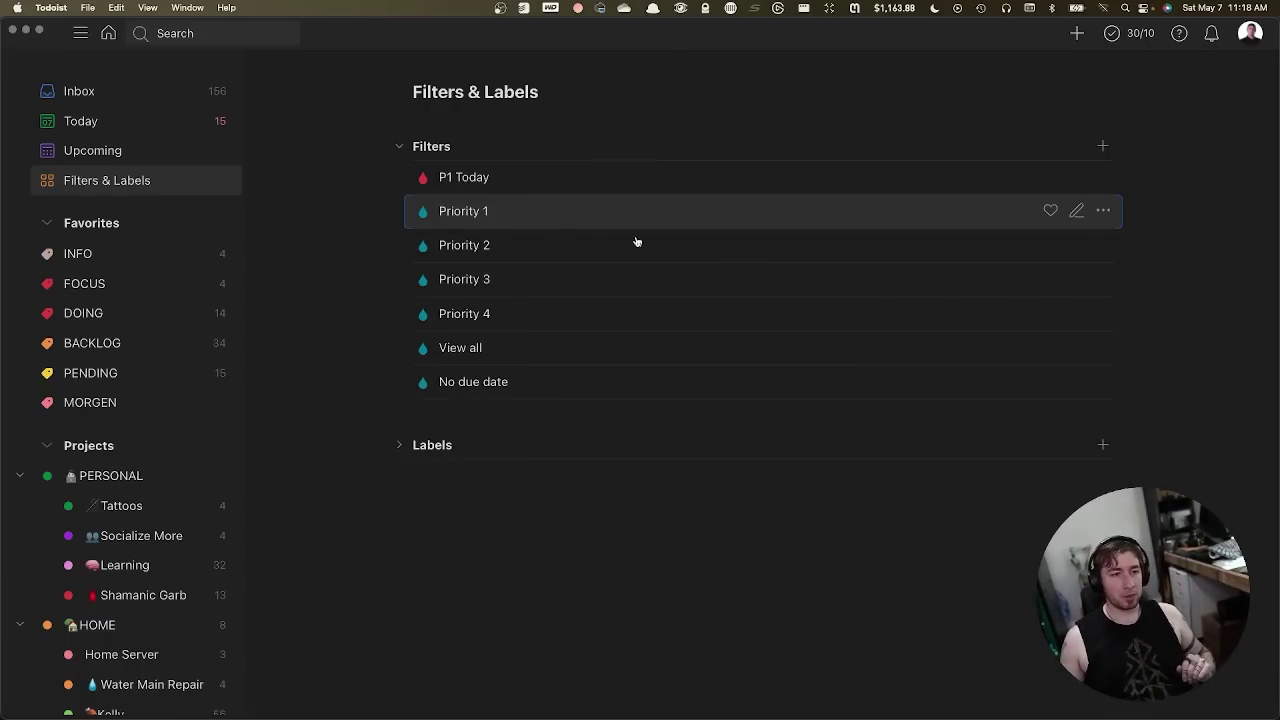
{"action": "left_click", "coordinate": [518, 211]}
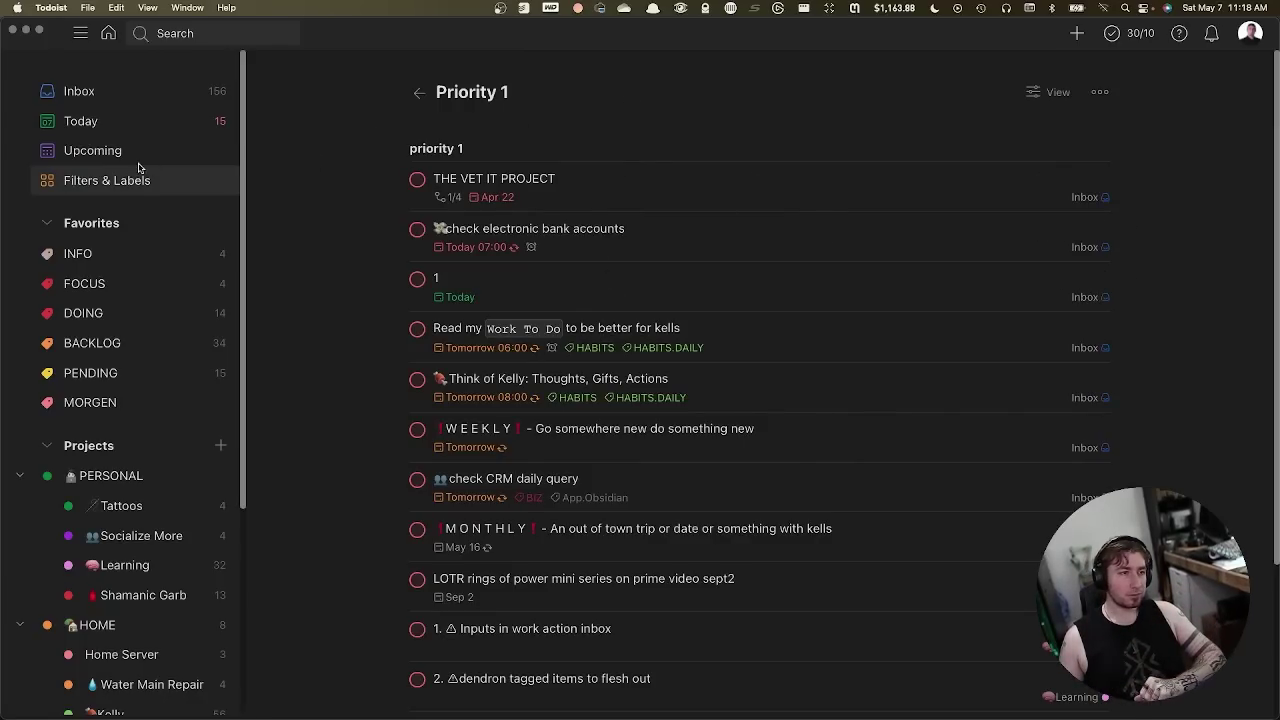
Step: Examine the grouping options and the edit, favorite and delete actions available for the Priority 1 filter
{"action": "left_click", "coordinate": [1062, 96]}
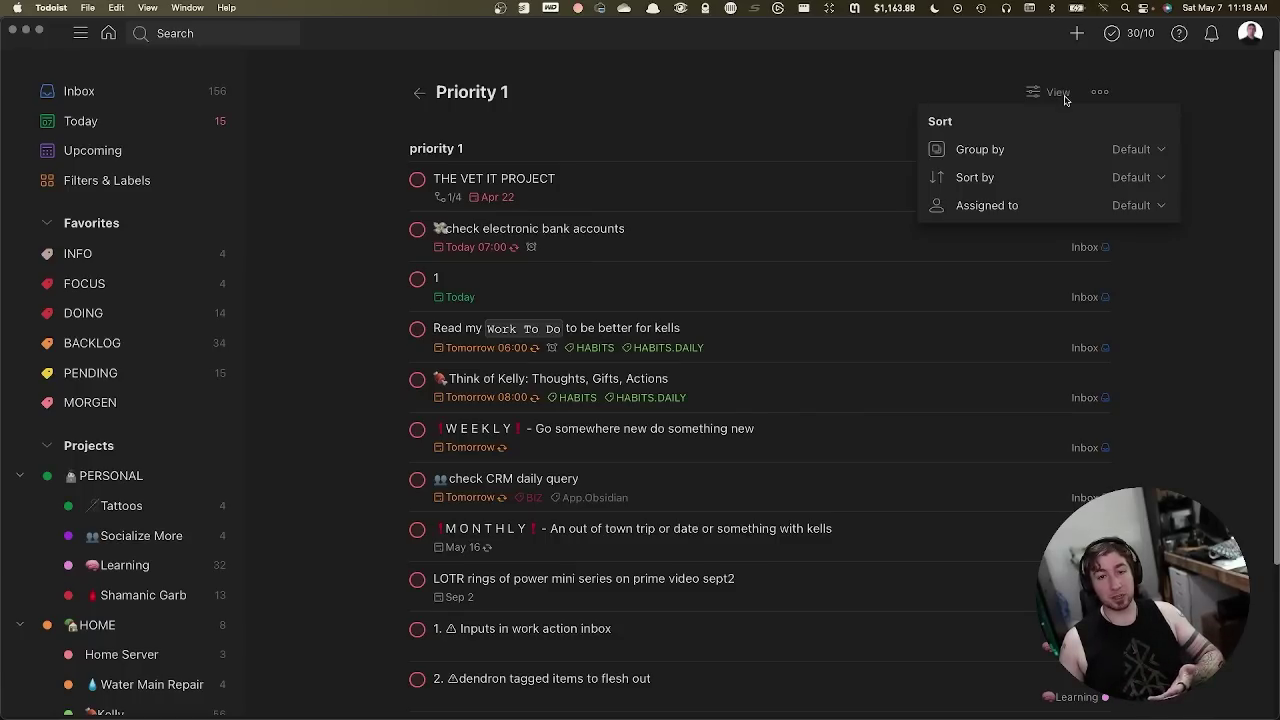
{"action": "left_click", "coordinate": [1148, 150]}
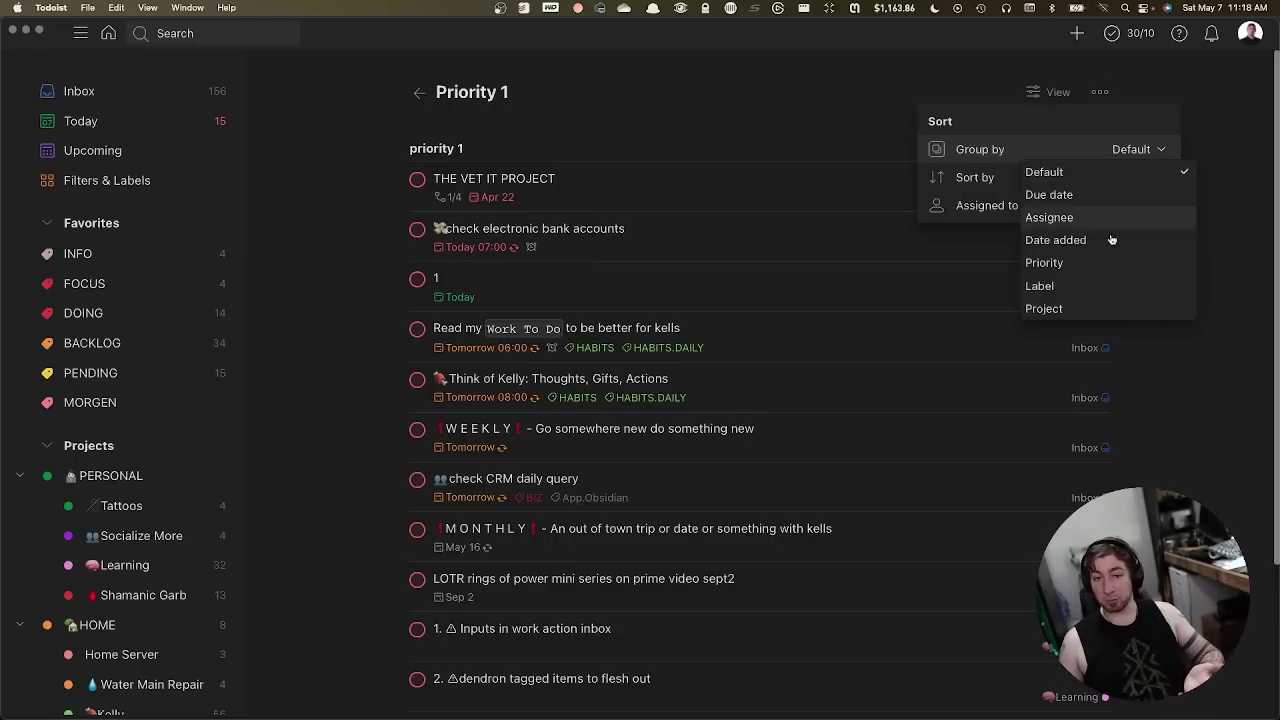
{"action": "left_click", "coordinate": [848, 127]}
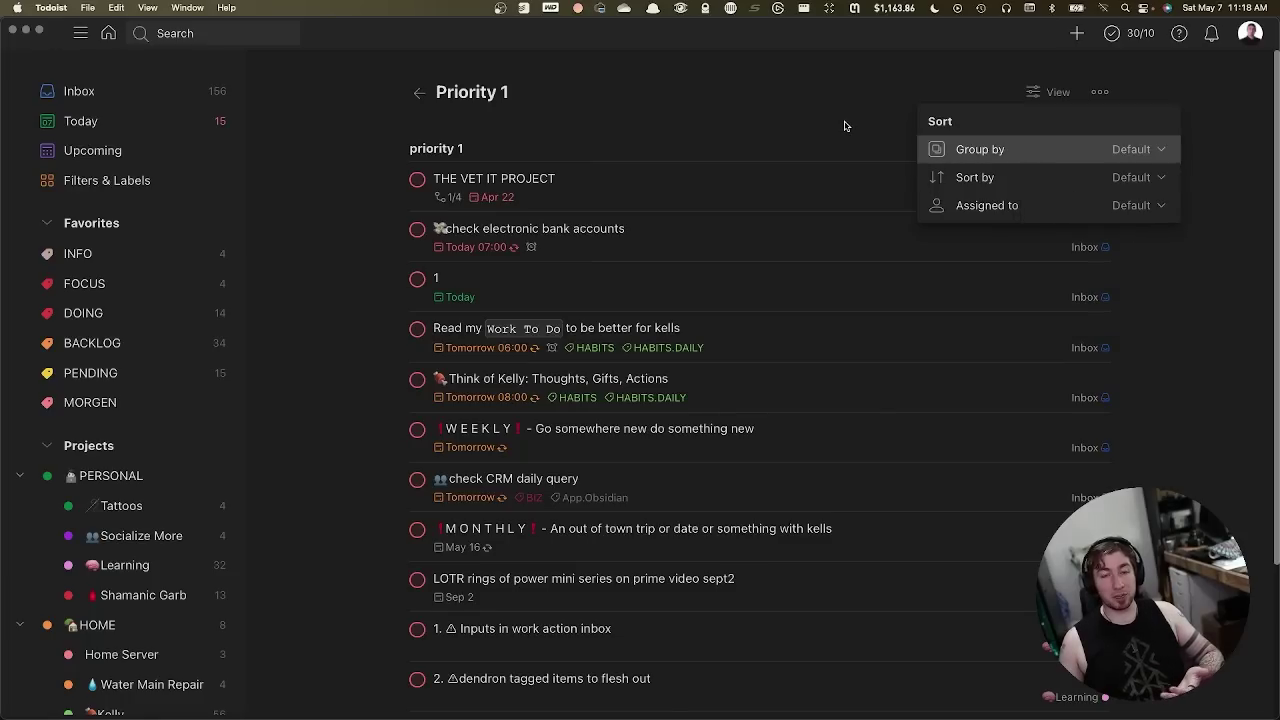
{"action": "left_click", "coordinate": [880, 76]}
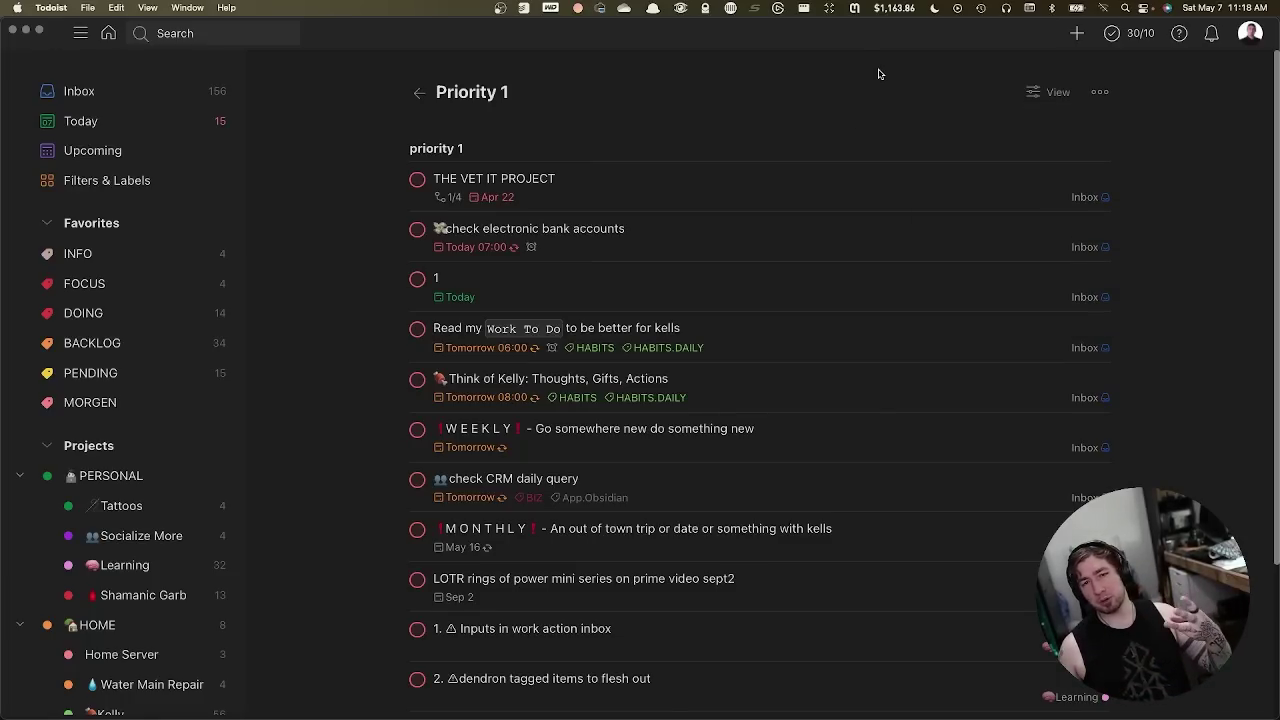
{"action": "left_click", "coordinate": [1100, 92]}
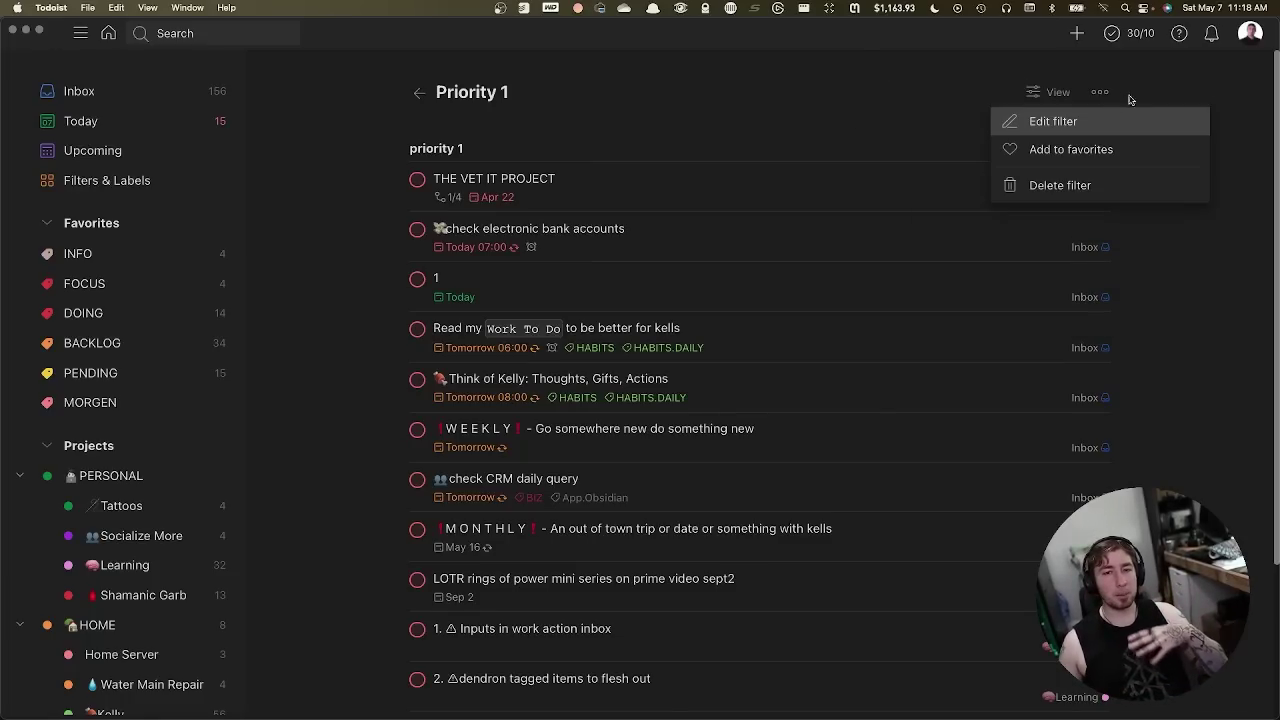
{"action": "left_click", "coordinate": [1235, 77]}
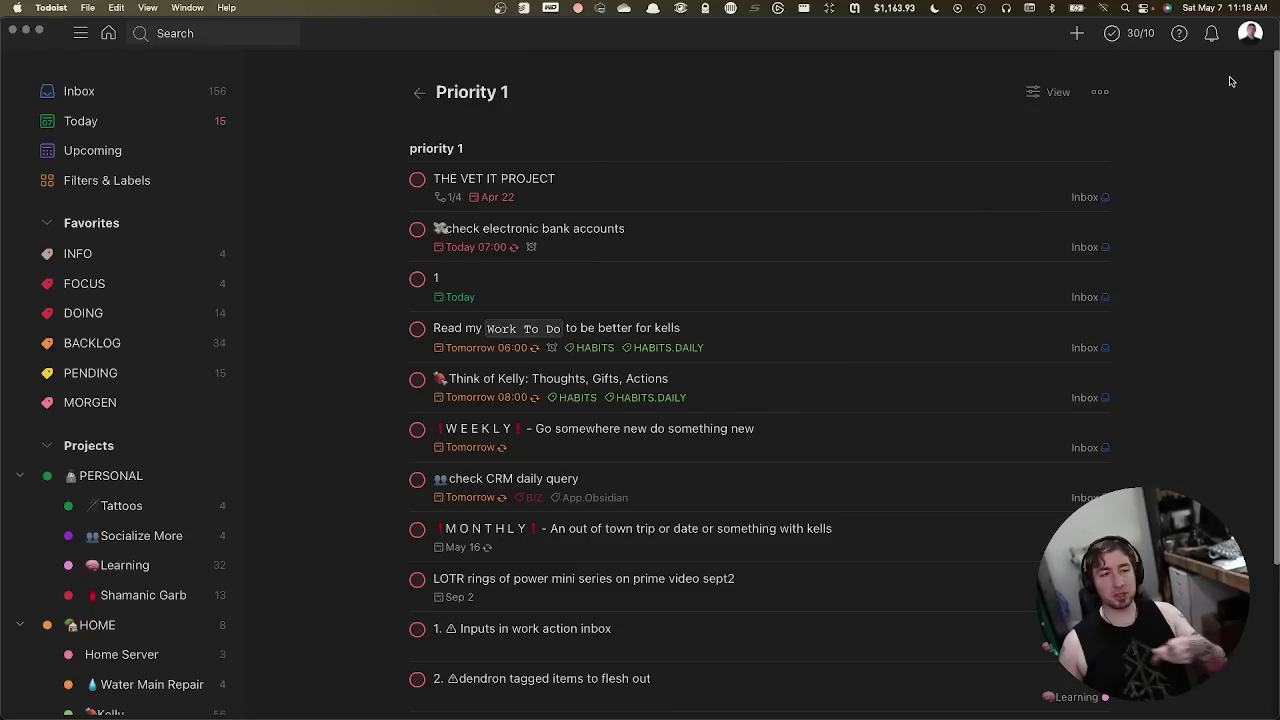
Step: Return to the Today view and complete the demo tasks "3", "2", "1" and "4" and both "remember" tasks
{"action": "left_click", "coordinate": [166, 134]}
{"action": "scroll", "coordinate": [643, 417], "scroll_direction": "down", "scroll_amount": 5}
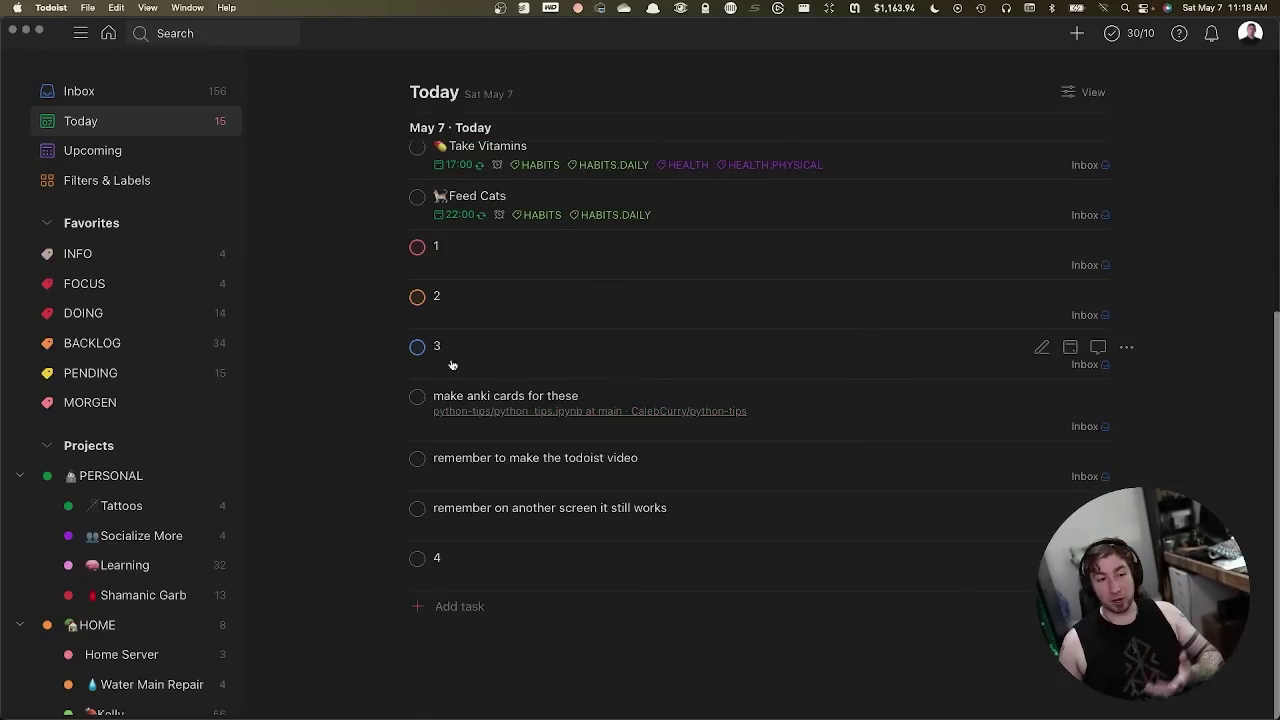
{"action": "left_click", "coordinate": [417, 346]}
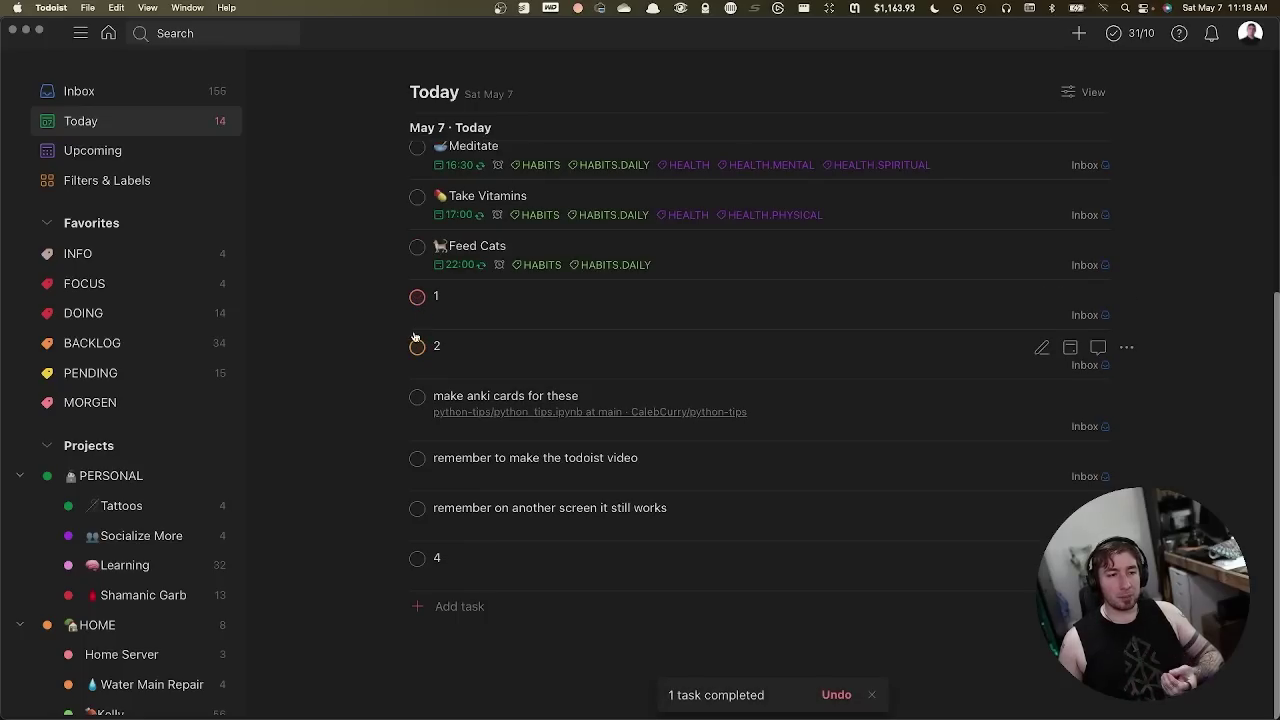
{"action": "left_click", "coordinate": [417, 346]}
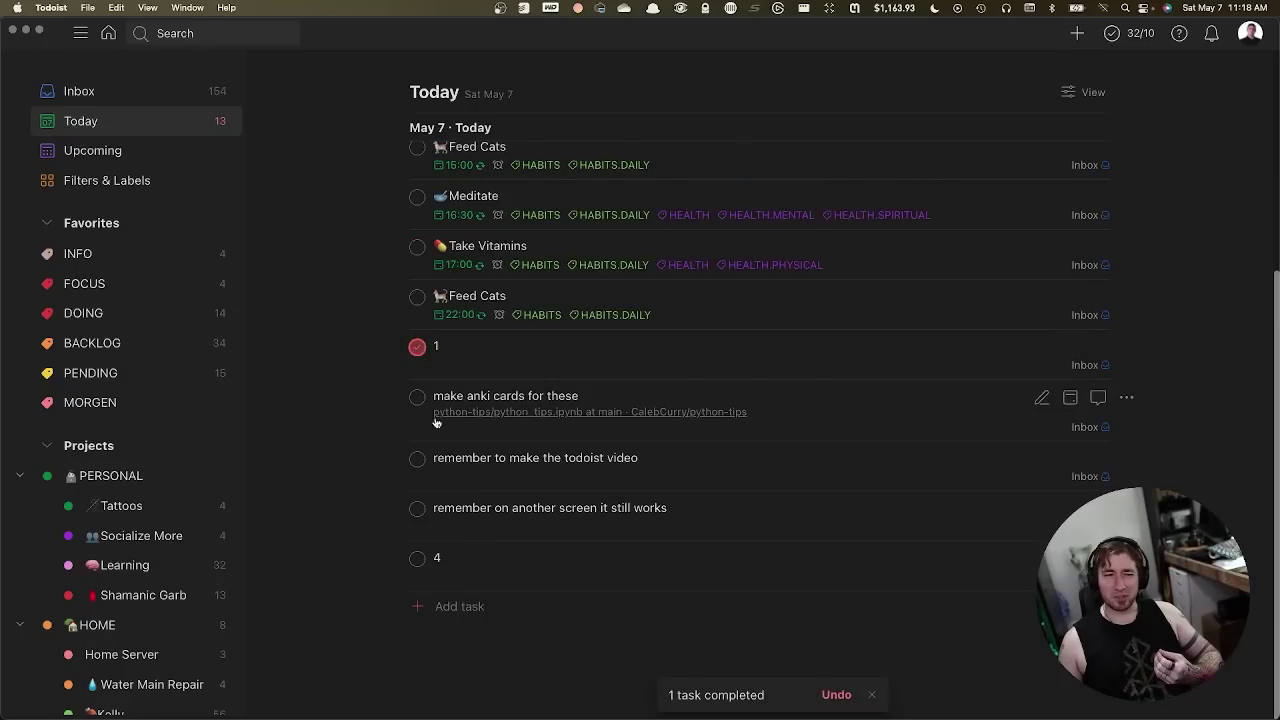
{"action": "left_click", "coordinate": [417, 558]}
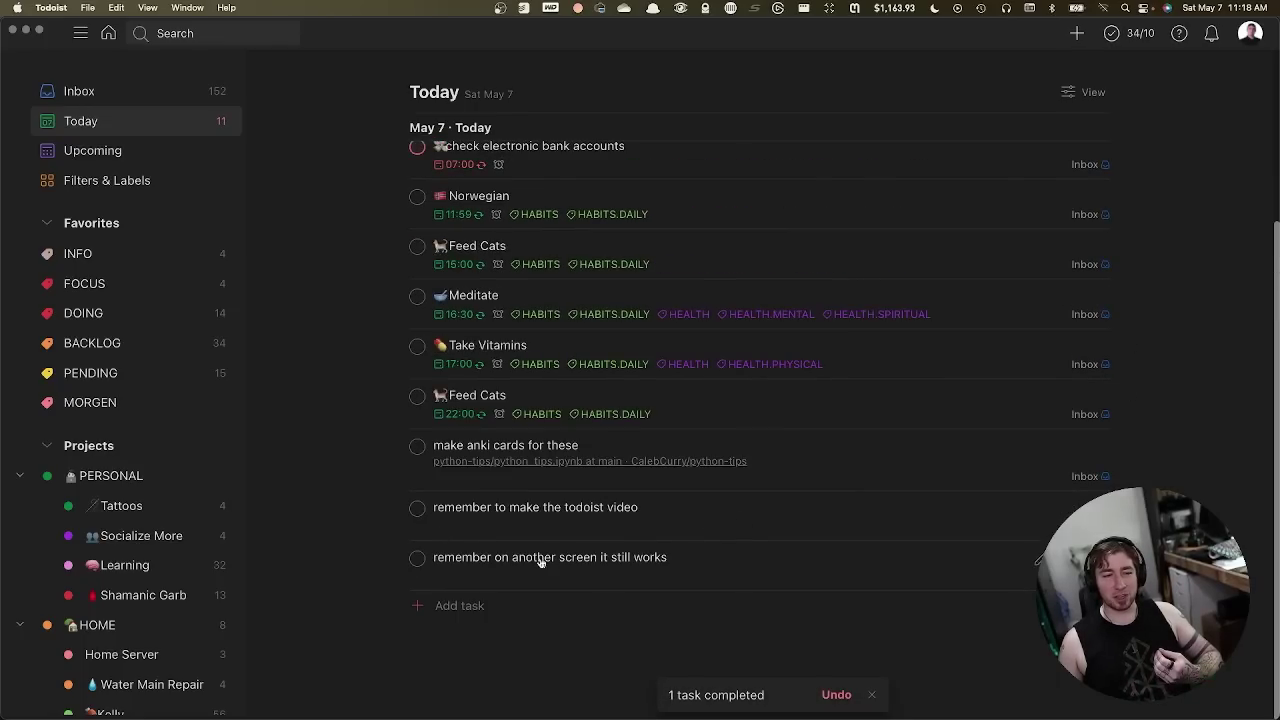
{"action": "left_click", "coordinate": [417, 558]}
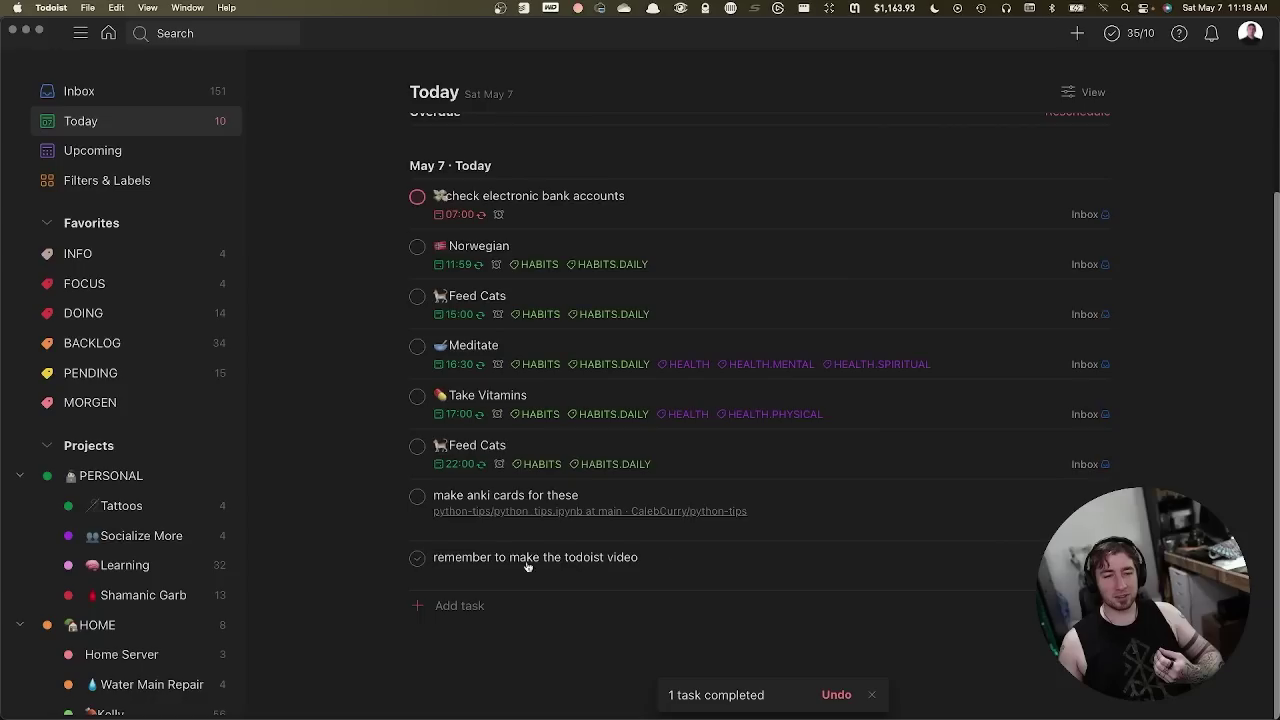
{"action": "left_click", "coordinate": [417, 558]}
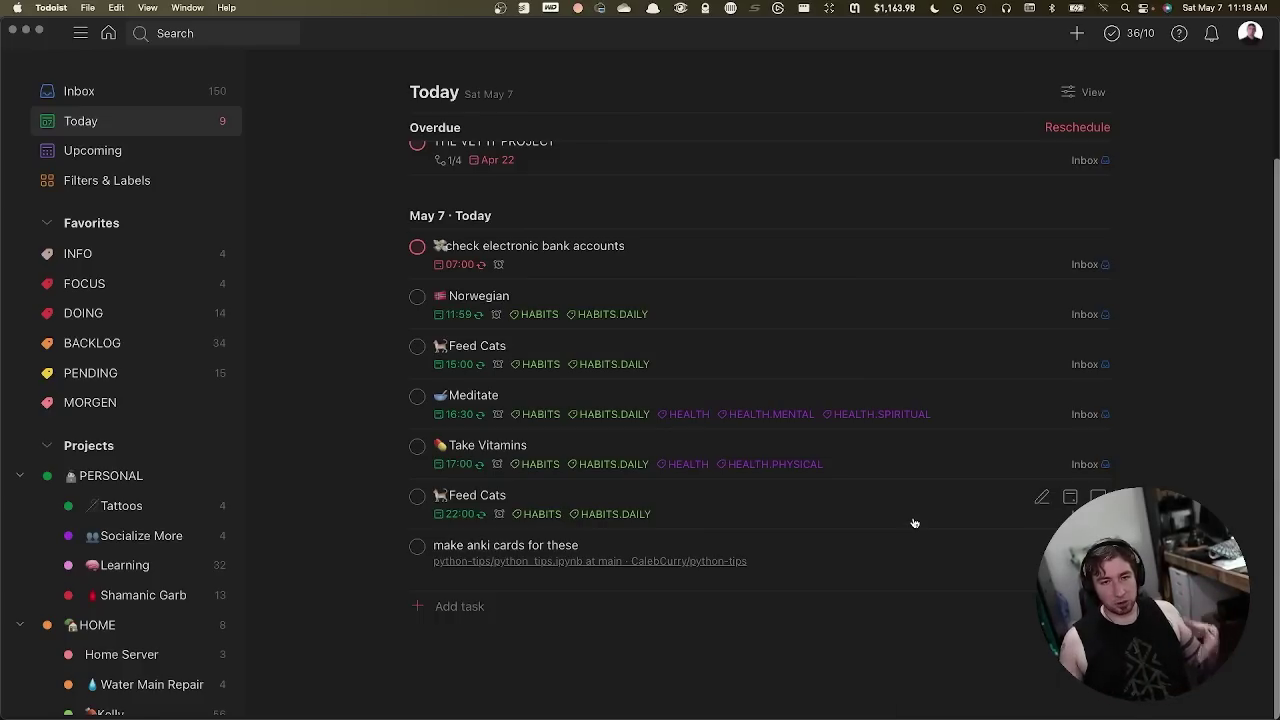
Step: Look through the project list from PERSONAL and HOME down to BUSINESS, HOLDING TANK and WORK
{"action": "scroll", "coordinate": [145, 565], "scroll_direction": "down", "scroll_amount": 6}
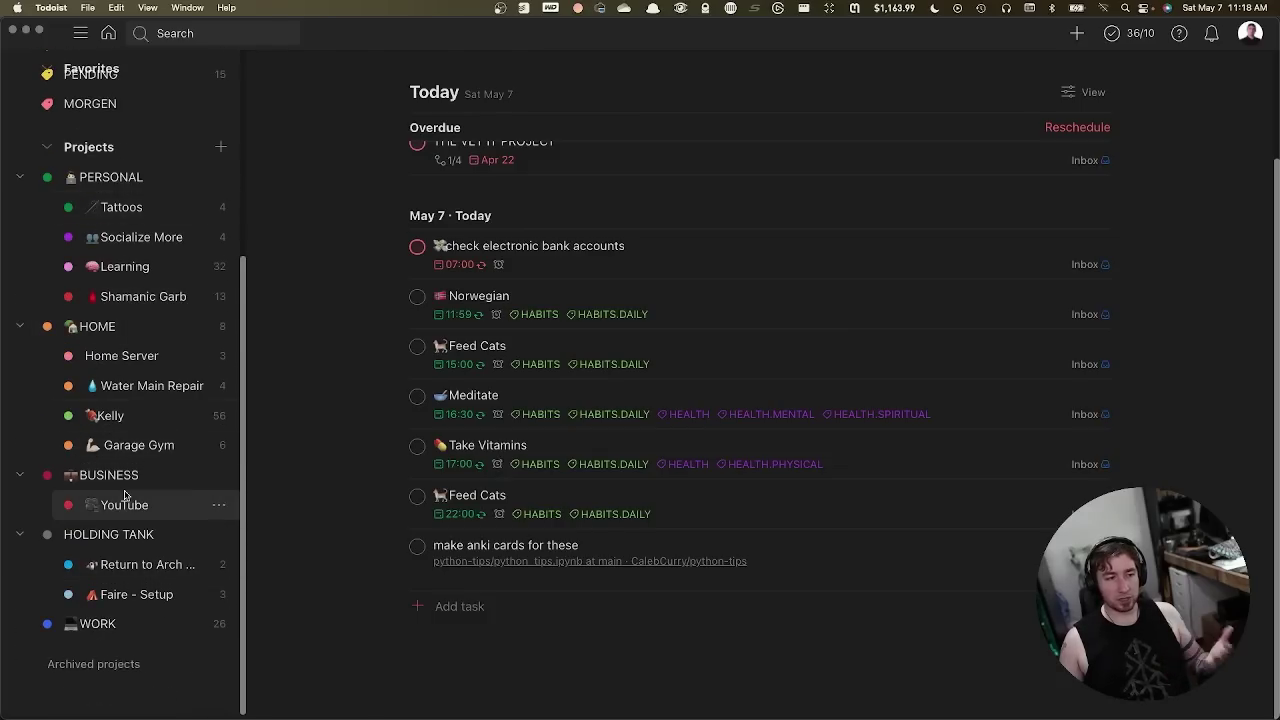
{"action": "scroll", "coordinate": [125, 520], "scroll_direction": "up", "scroll_amount": 2}
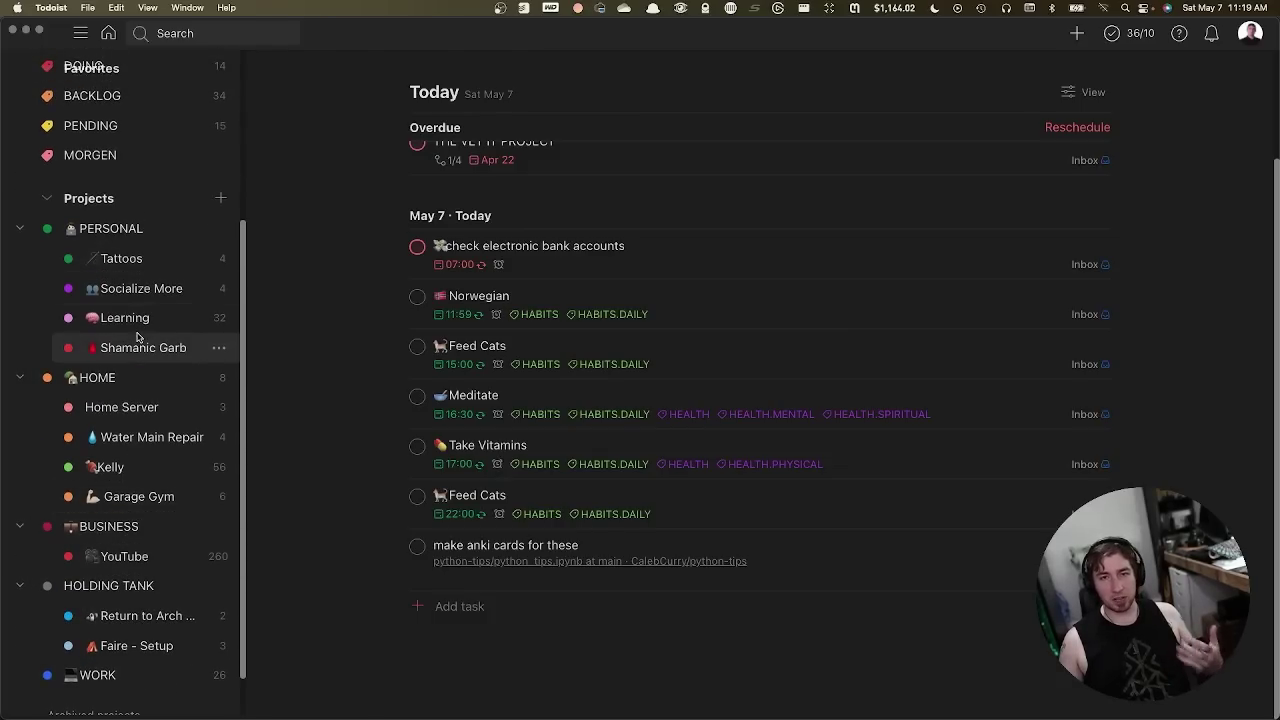
{"action": "scroll", "coordinate": [137, 337], "scroll_direction": "up", "scroll_amount": 5}
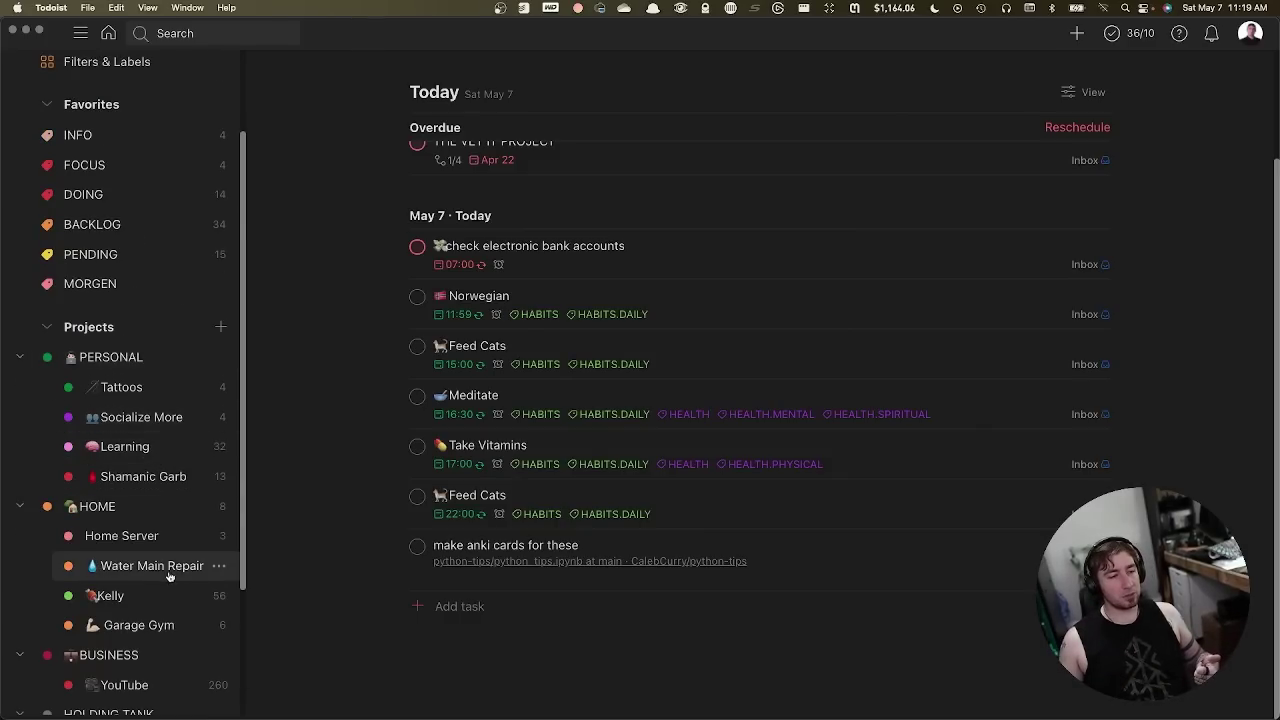
Step: Open the Home Server project under HOME and switch its layout from board to list
{"action": "scroll", "coordinate": [136, 555], "scroll_direction": "down", "scroll_amount": 1}
{"action": "left_click", "coordinate": [122, 528]}
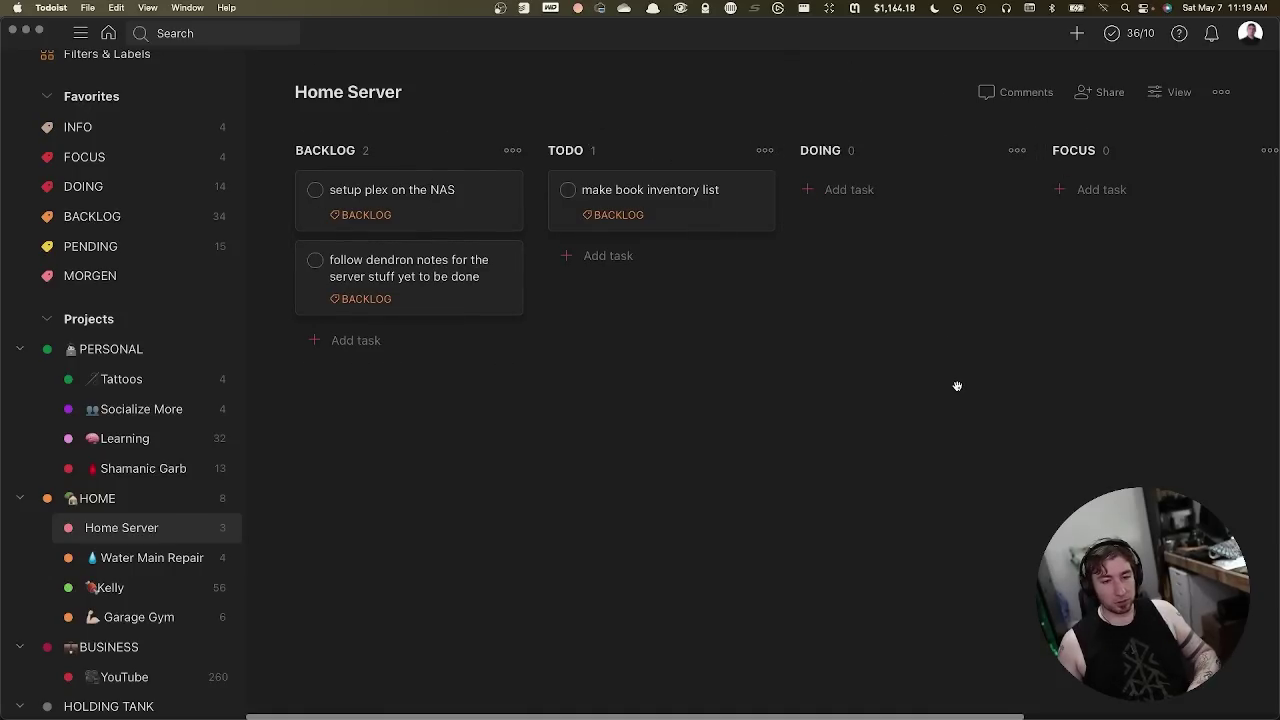
{"action": "key", "text": "shift+v"}
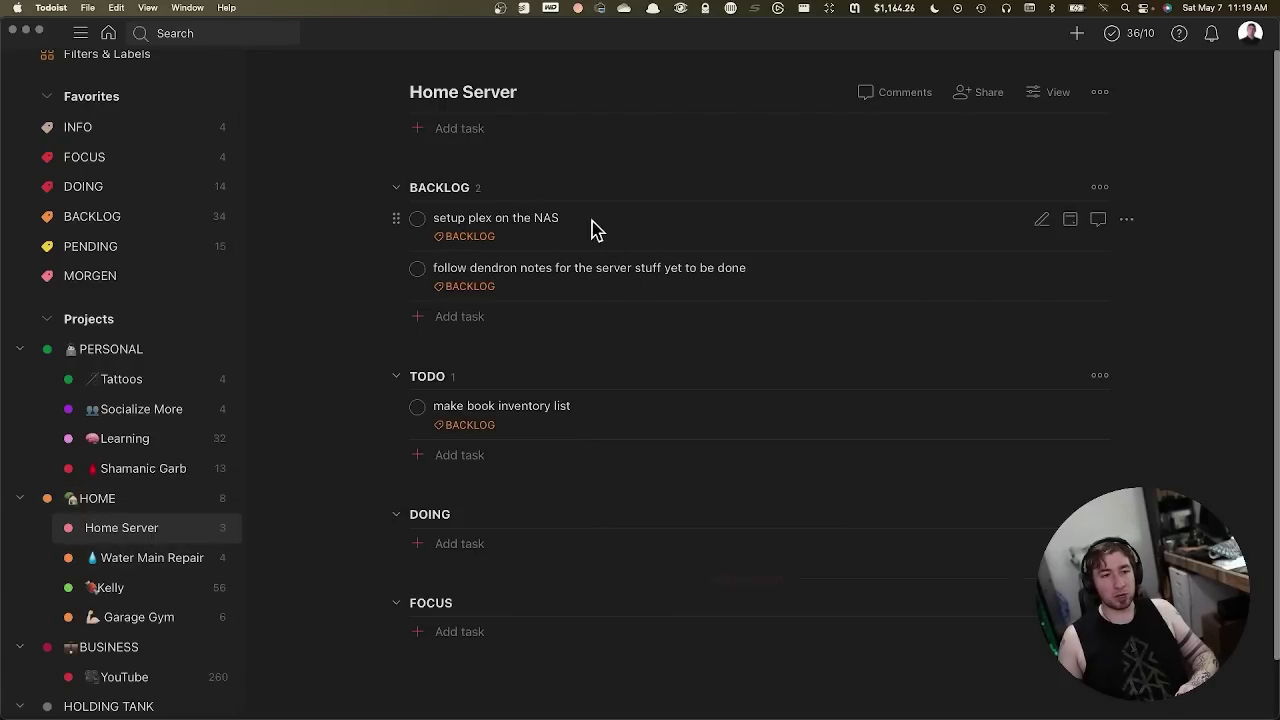
Step: Go to Filters & Labels, collapse the filters section and look through the labels list
{"action": "scroll", "coordinate": [229, 240], "scroll_direction": "up", "scroll_amount": 3}
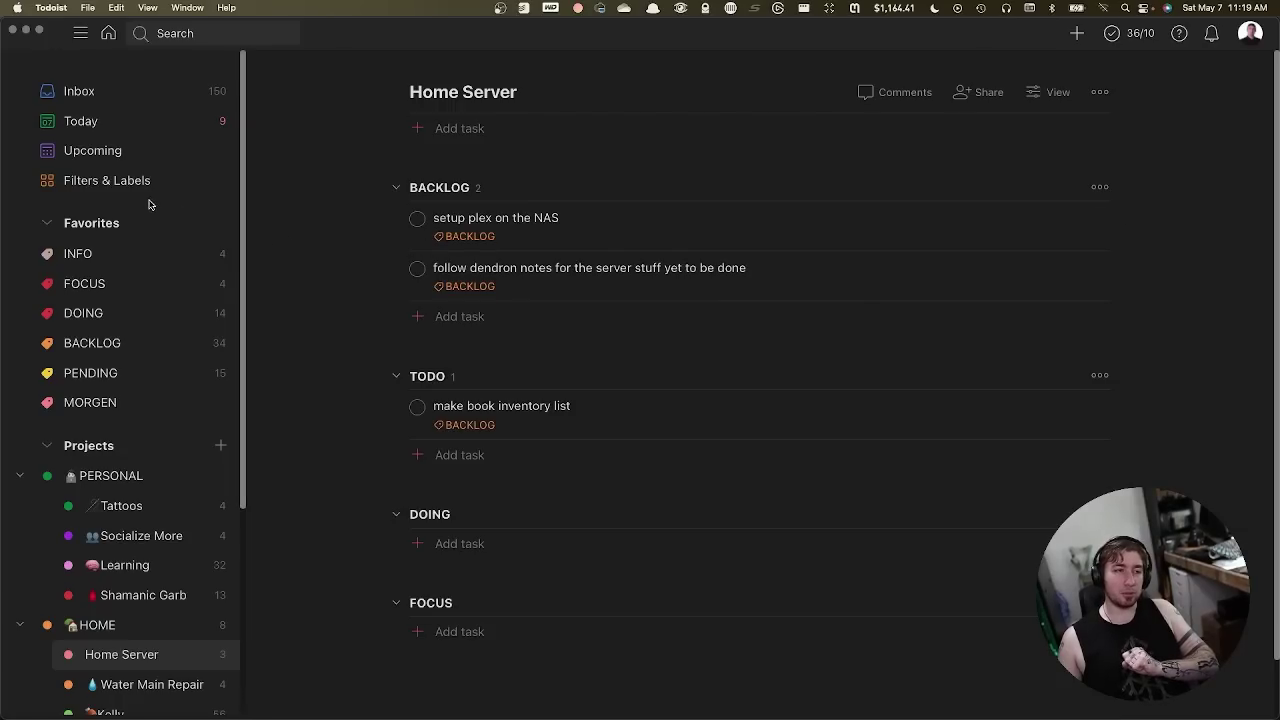
{"action": "left_click", "coordinate": [107, 180]}
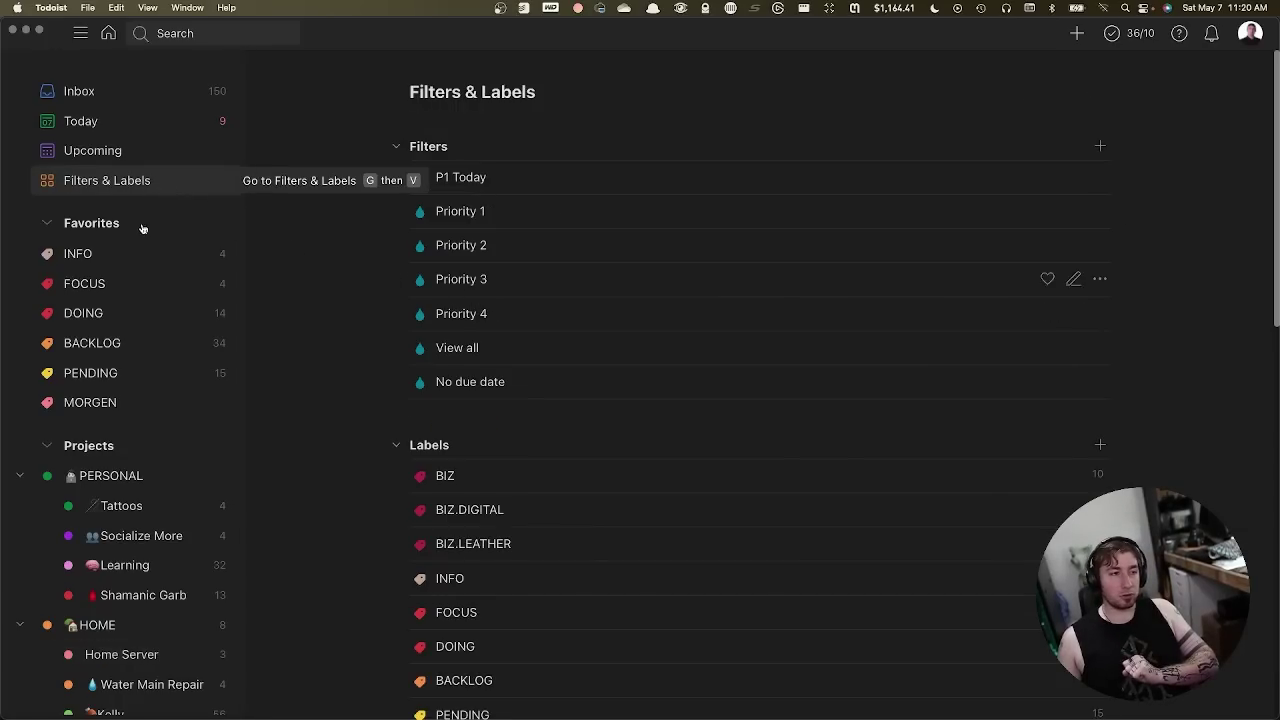
{"action": "left_click", "coordinate": [396, 147]}
{"action": "scroll", "coordinate": [600, 266], "scroll_direction": "down", "scroll_amount": 10}
{"action": "scroll", "coordinate": [602, 269], "scroll_direction": "up", "scroll_amount": 1}
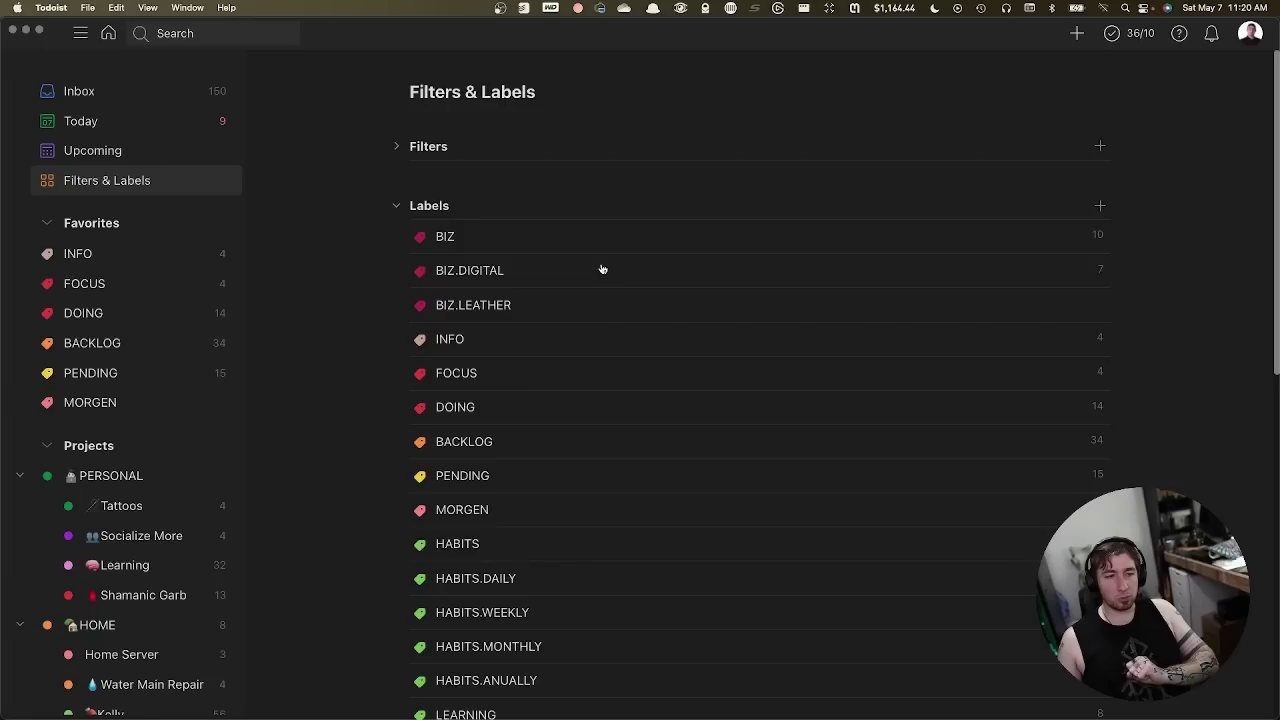
{"action": "scroll", "coordinate": [602, 268], "scroll_direction": "down", "scroll_amount": 5}
{"action": "scroll", "coordinate": [600, 266], "scroll_direction": "up", "scroll_amount": 5}
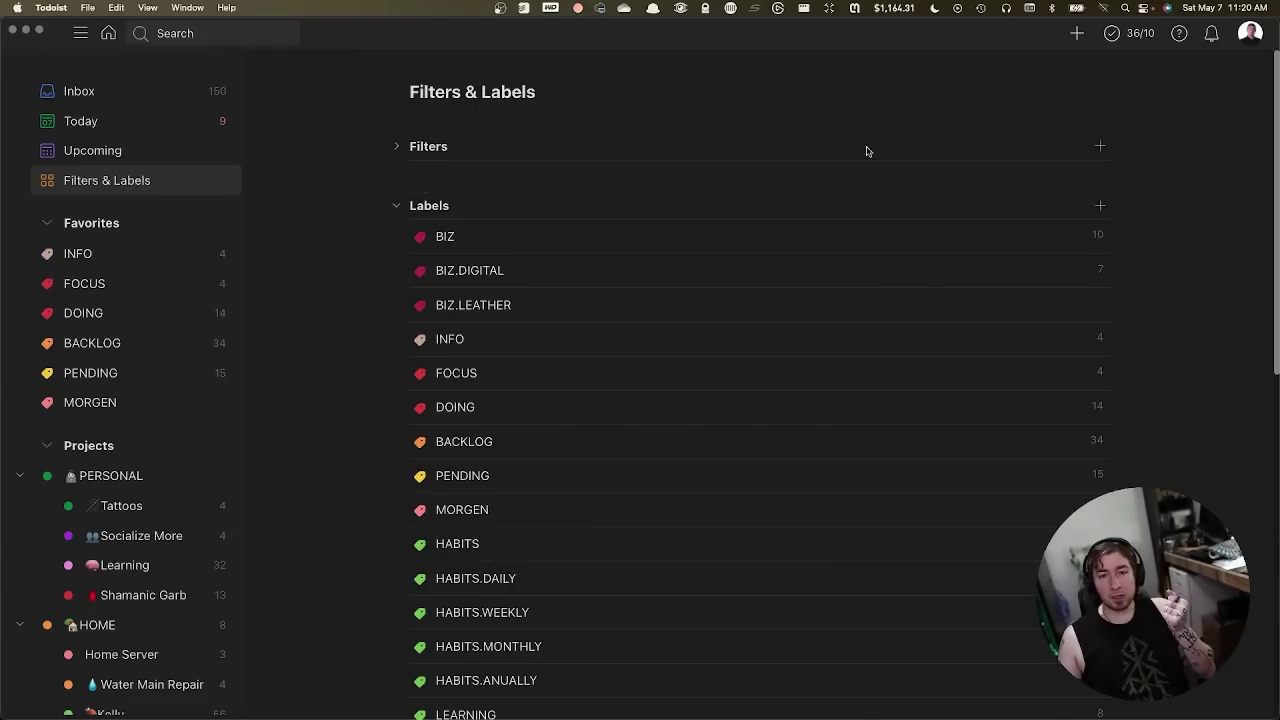
Step: Expand the filters section and examine the blank form for adding a filter, without creating one
{"action": "left_click", "coordinate": [395, 146]}
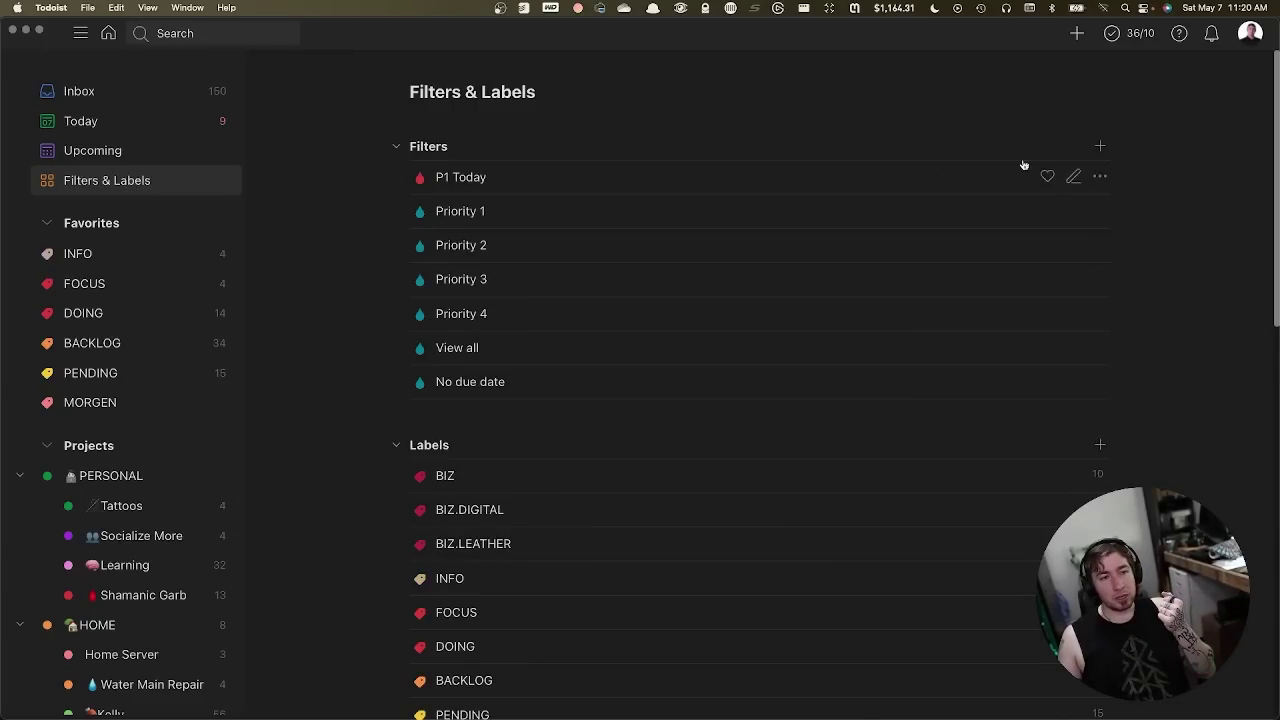
{"action": "left_click", "coordinate": [1100, 146]}
{"action": "left_click", "coordinate": [608, 224]}
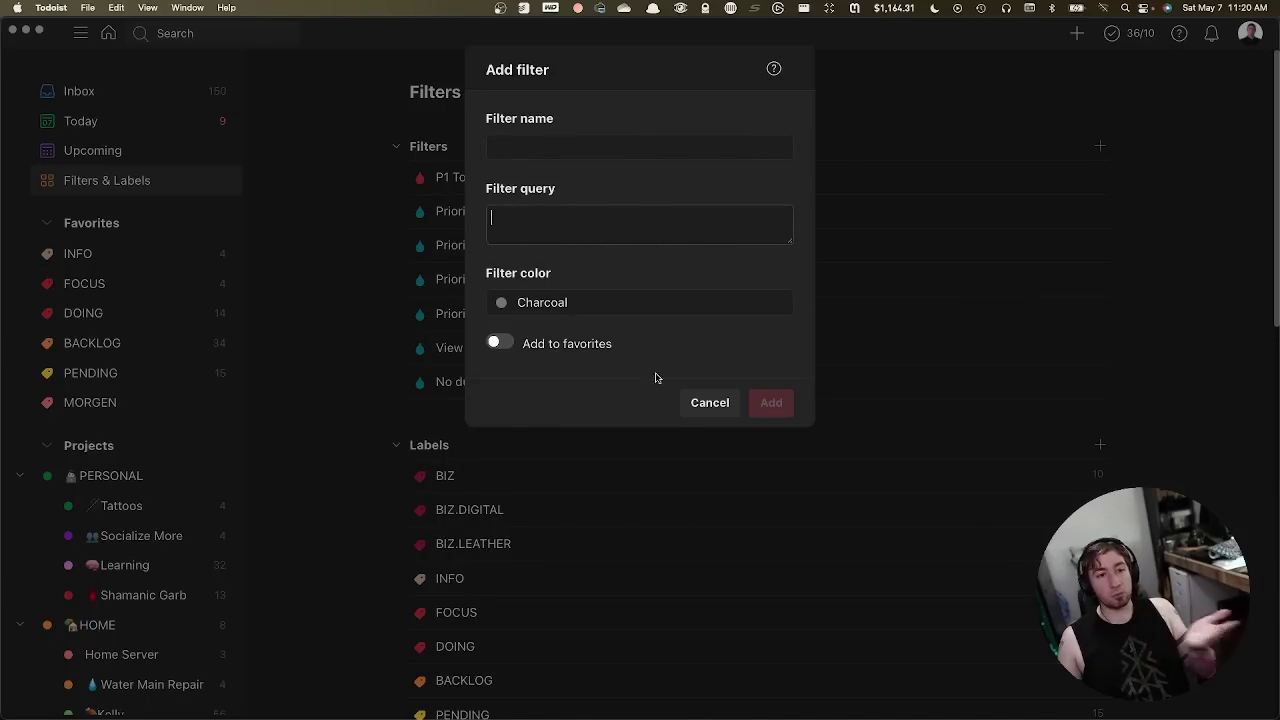
{"action": "left_click", "coordinate": [710, 402]}
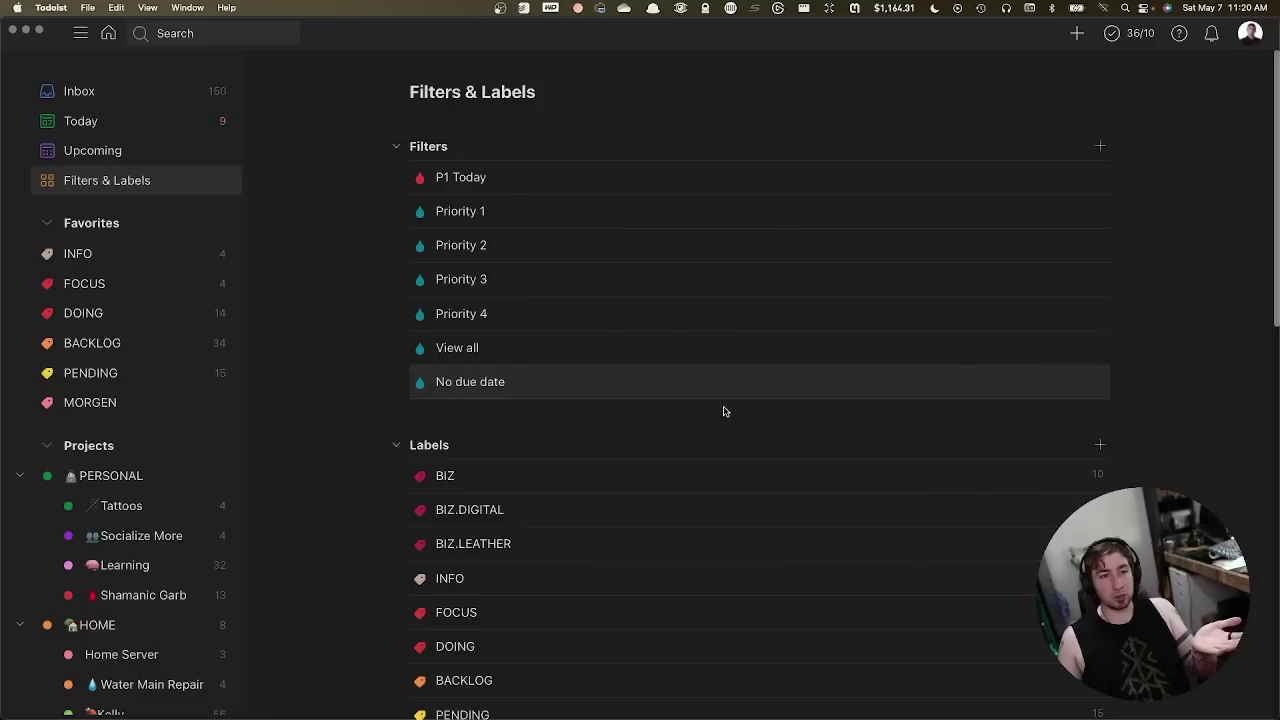
Step: View the tasks in the P1 Today filter and examine its query in the filter editor without saving
{"action": "left_click", "coordinate": [531, 180]}
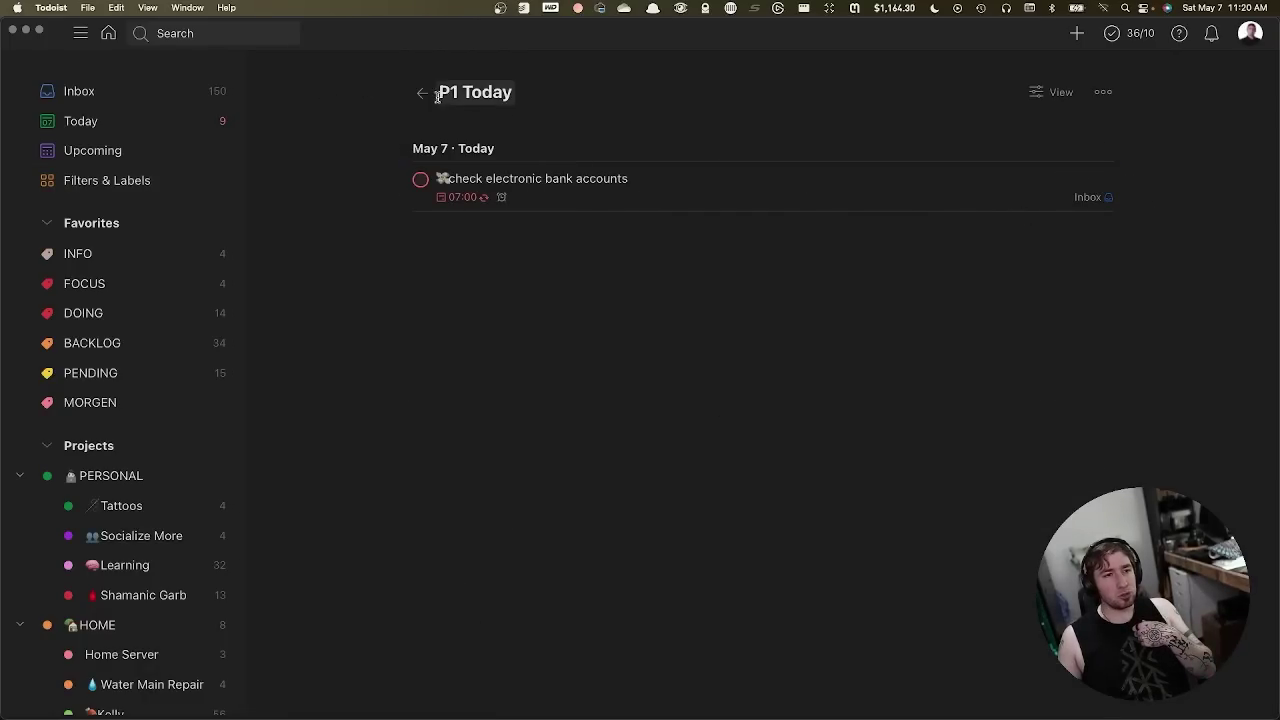
{"action": "left_click", "coordinate": [115, 181]}
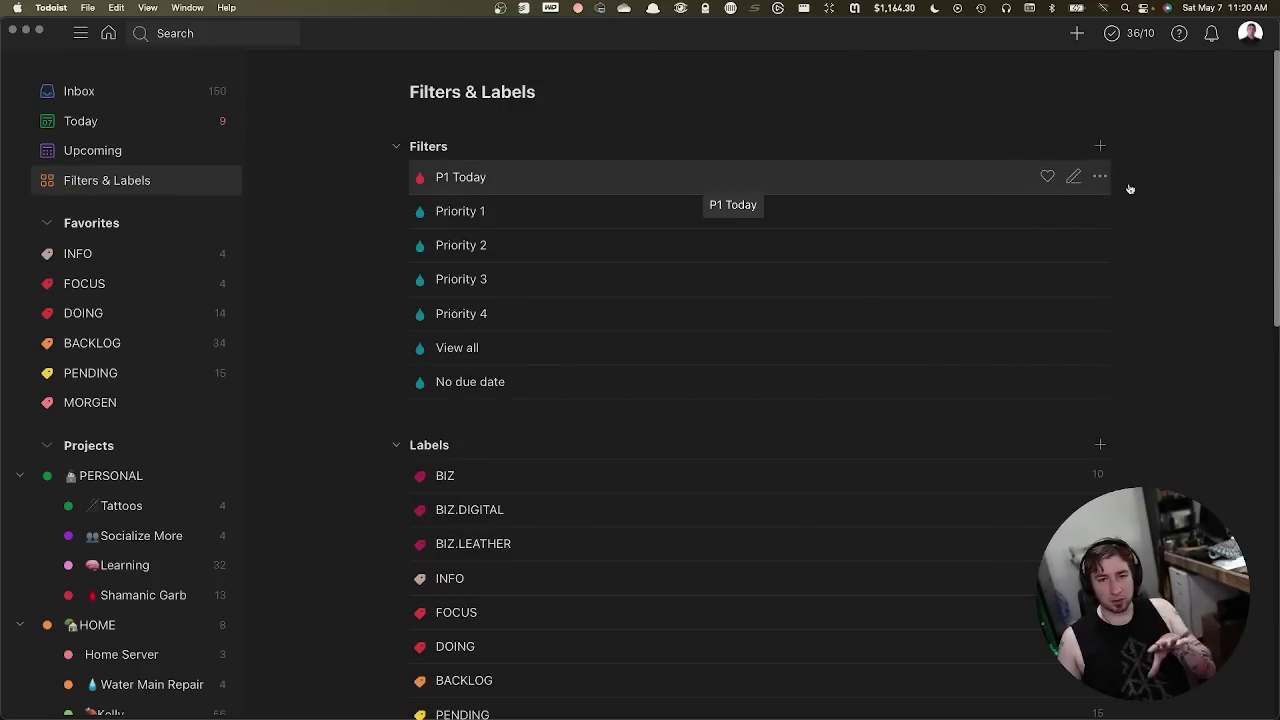
{"action": "left_click", "coordinate": [1100, 177]}
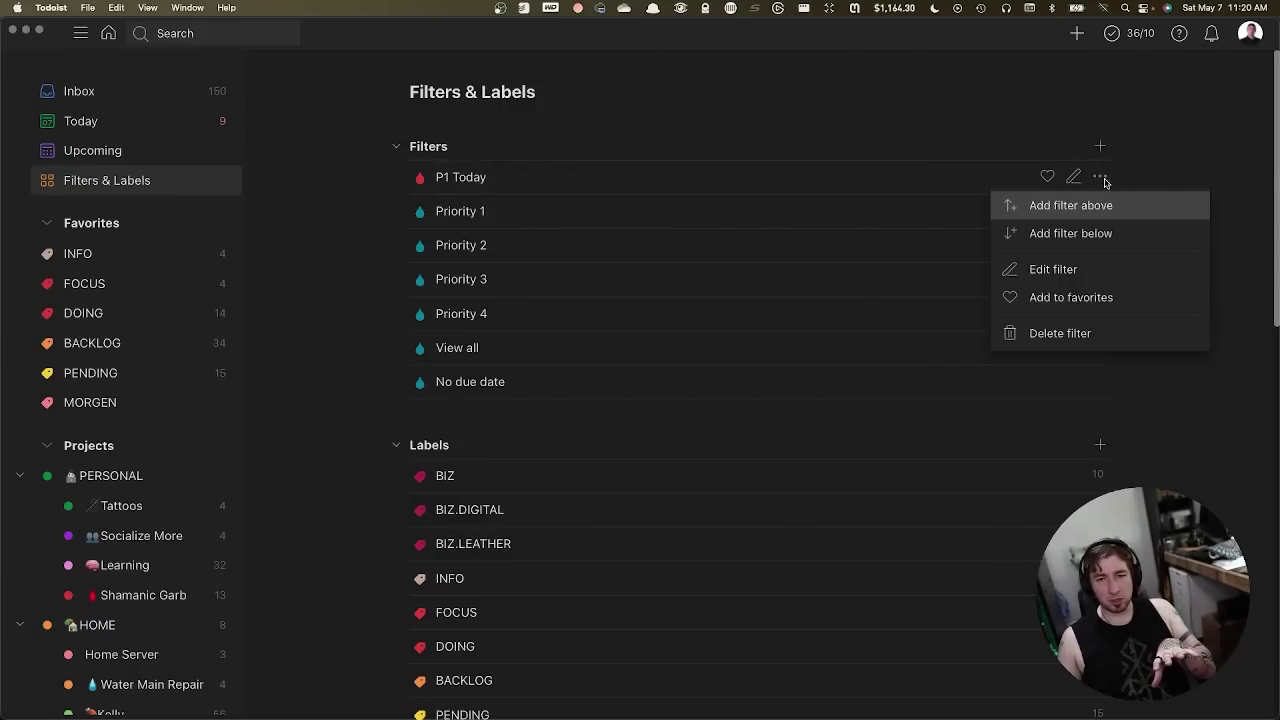
{"action": "left_click", "coordinate": [1068, 272]}
{"action": "left_click", "coordinate": [596, 231]}
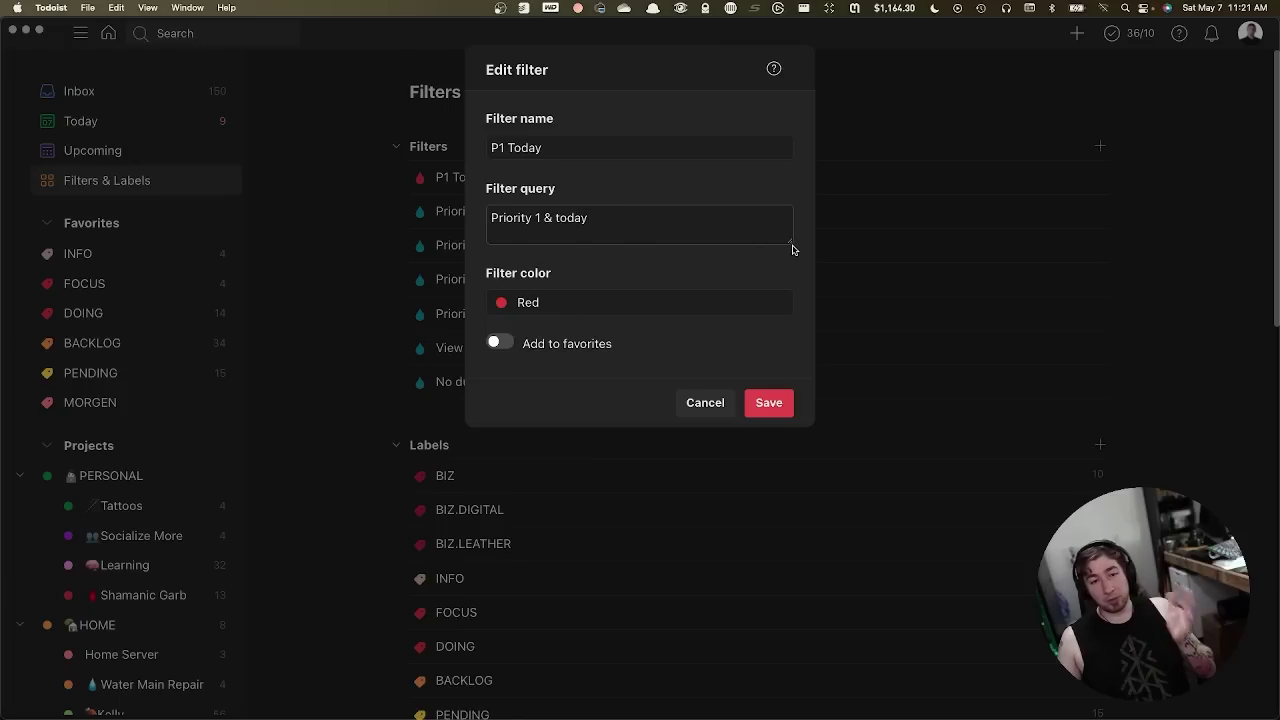
{"action": "left_click_drag", "start_coordinate": [792, 249], "coordinate": [724, 445]}
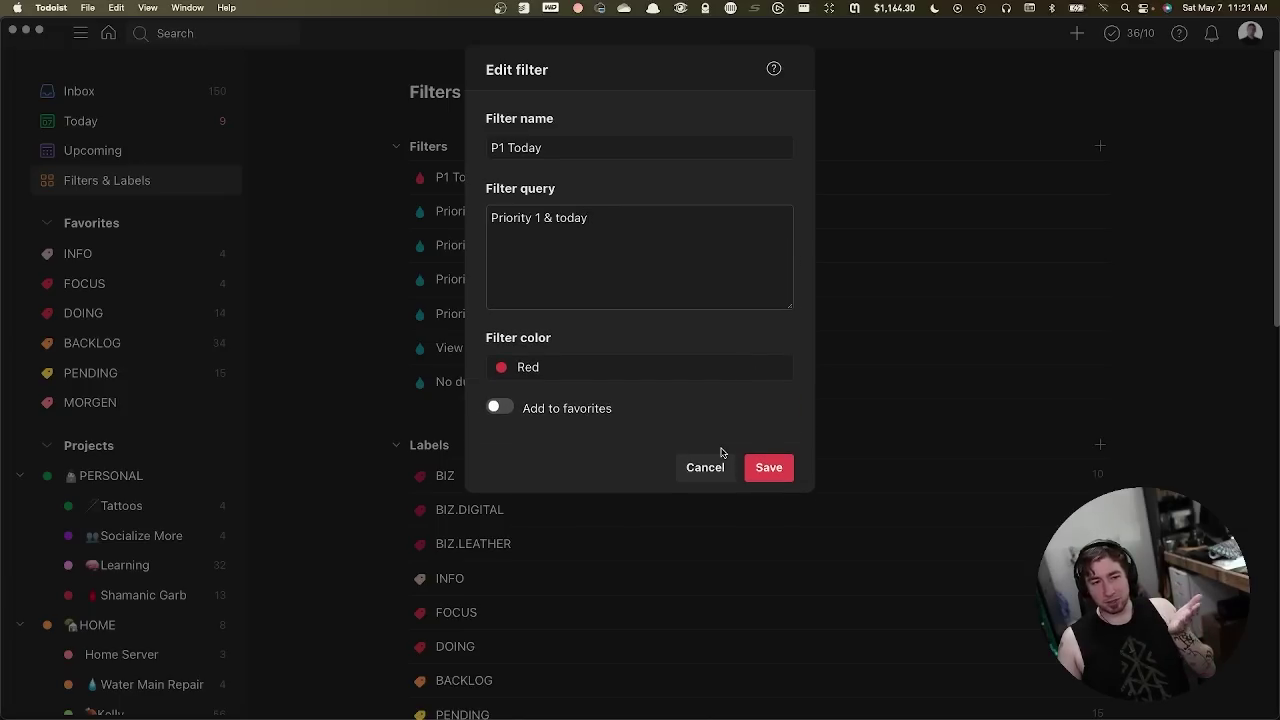
{"action": "left_click", "coordinate": [702, 468]}
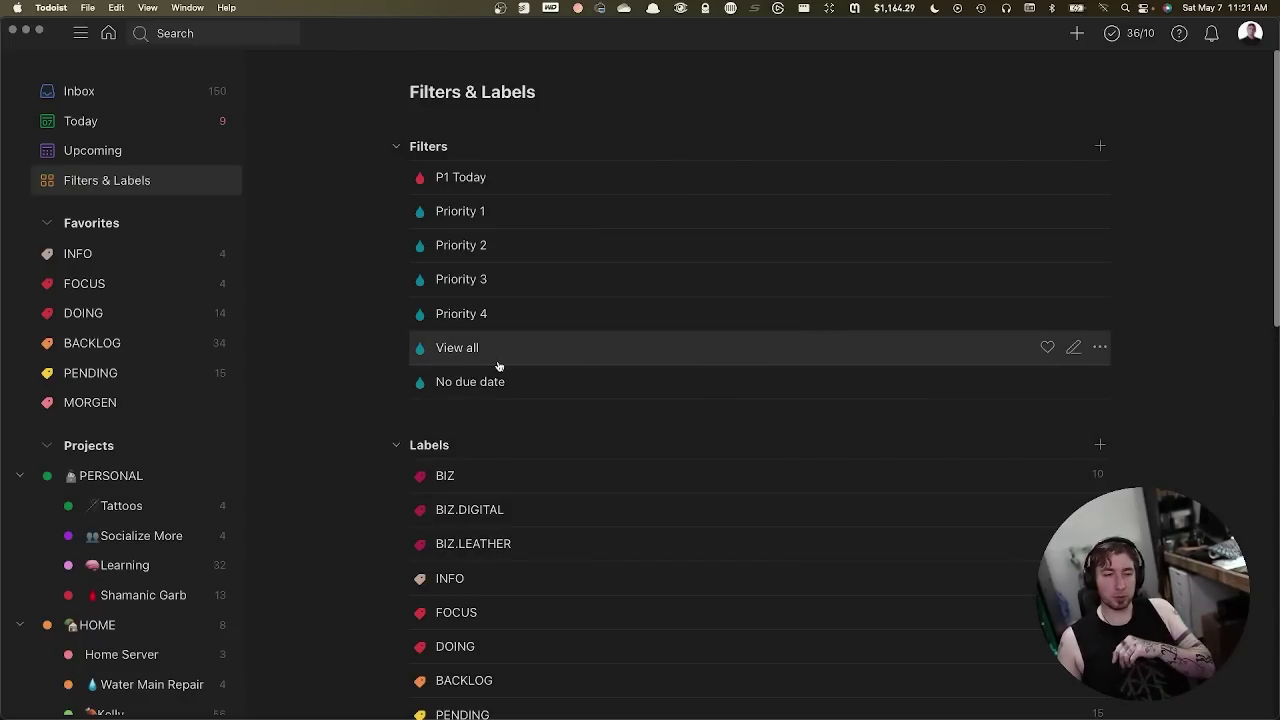
Step: Browse the labels list and view the tasks tagged BIZ before returning to Filters & Labels
{"action": "left_click", "coordinate": [396, 146]}
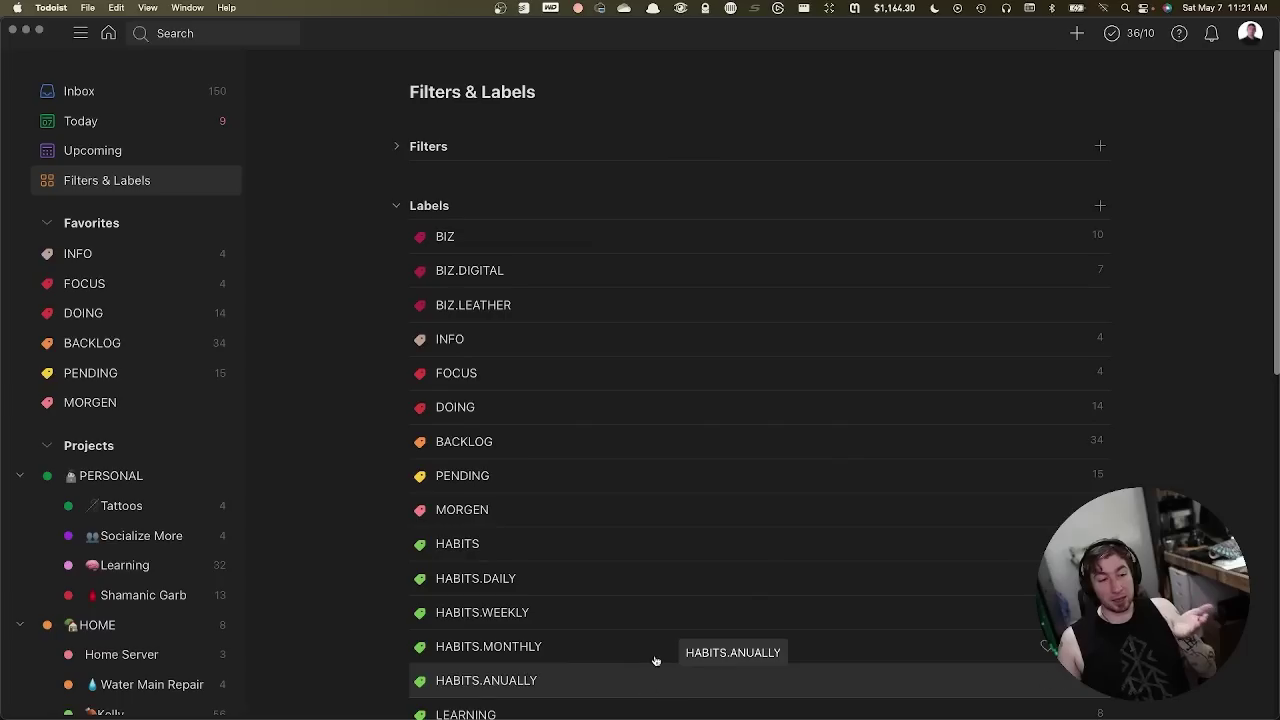
{"action": "scroll", "coordinate": [654, 663], "scroll_direction": "down", "scroll_amount": 3}
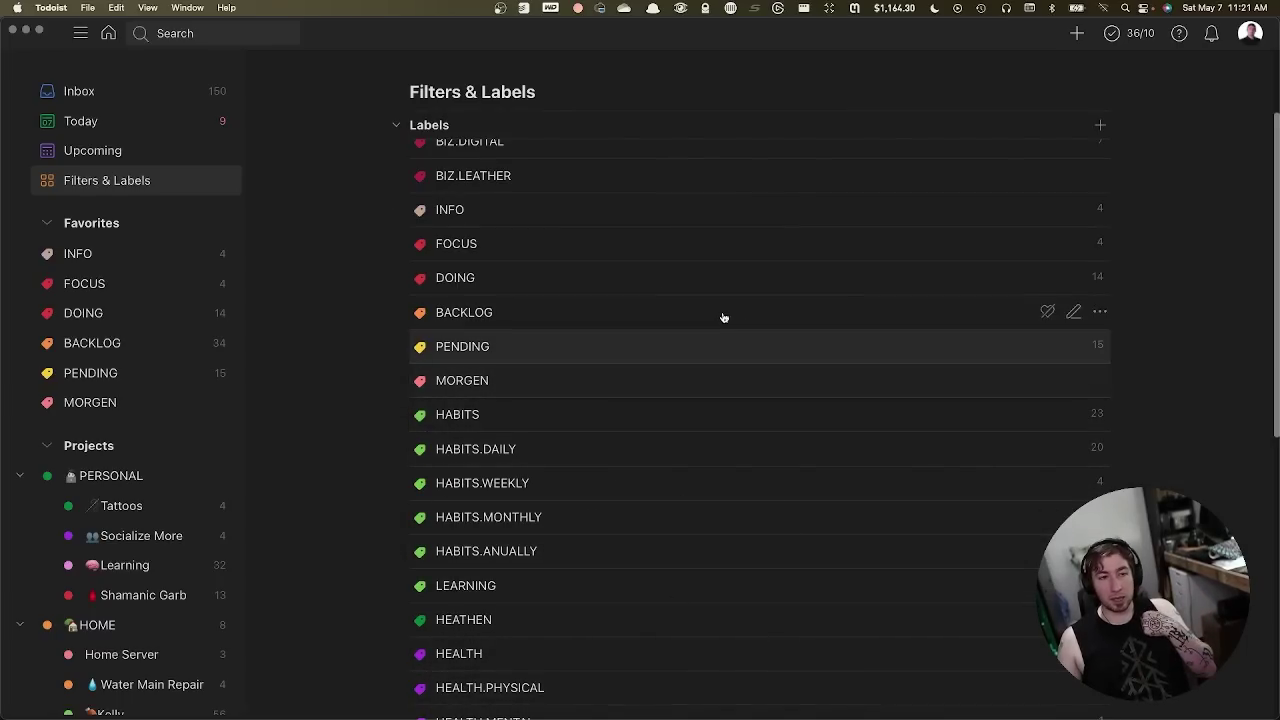
{"action": "scroll", "coordinate": [520, 240], "scroll_direction": "up", "scroll_amount": 3}
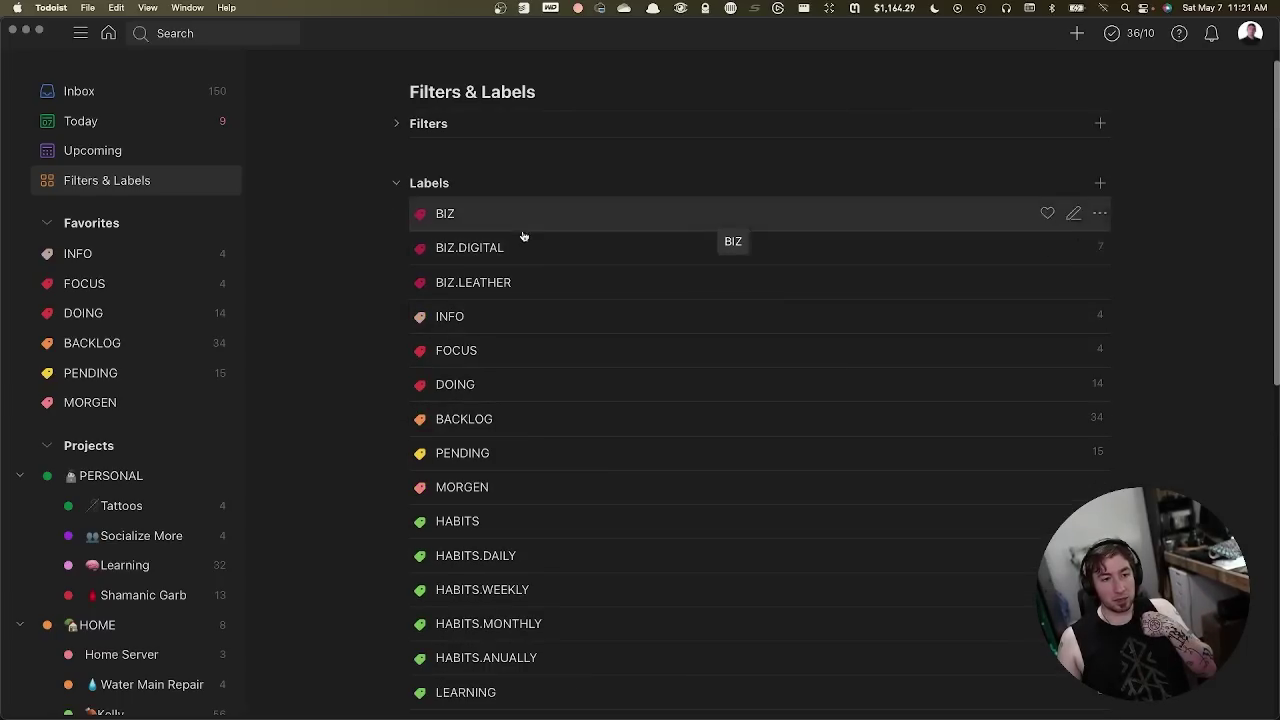
{"action": "left_click", "coordinate": [572, 229]}
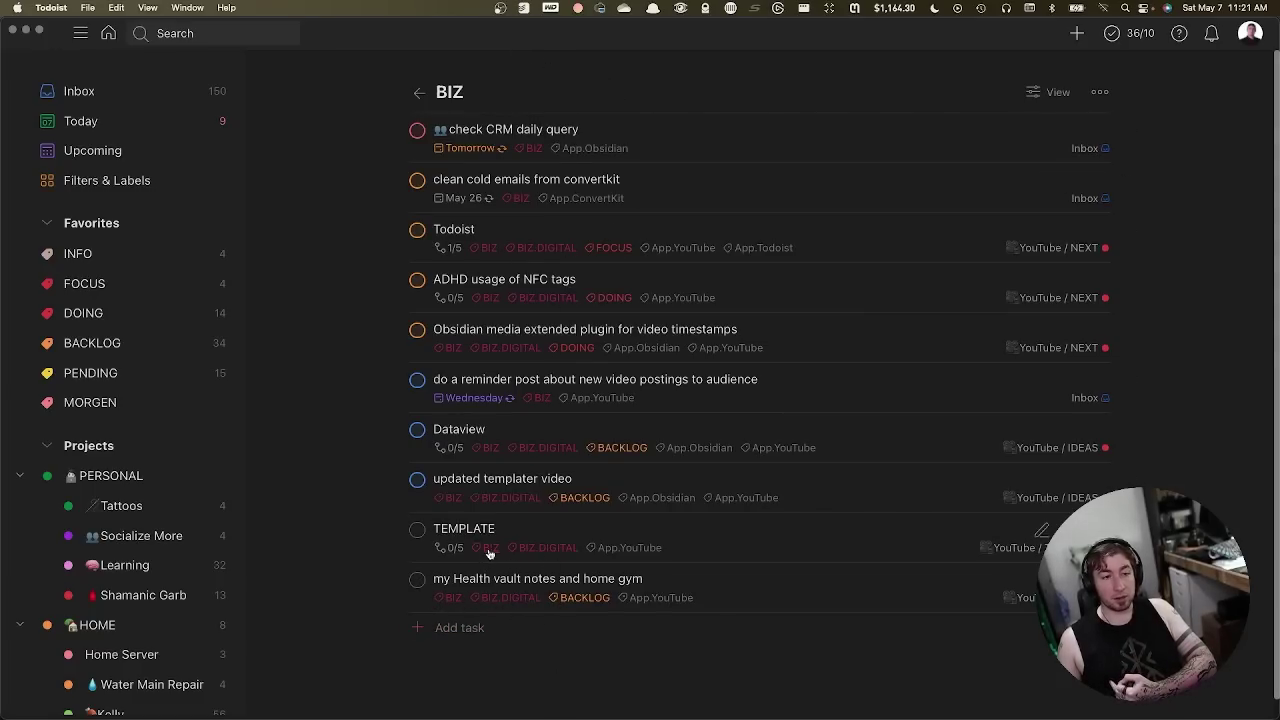
{"action": "left_click", "coordinate": [420, 92]}
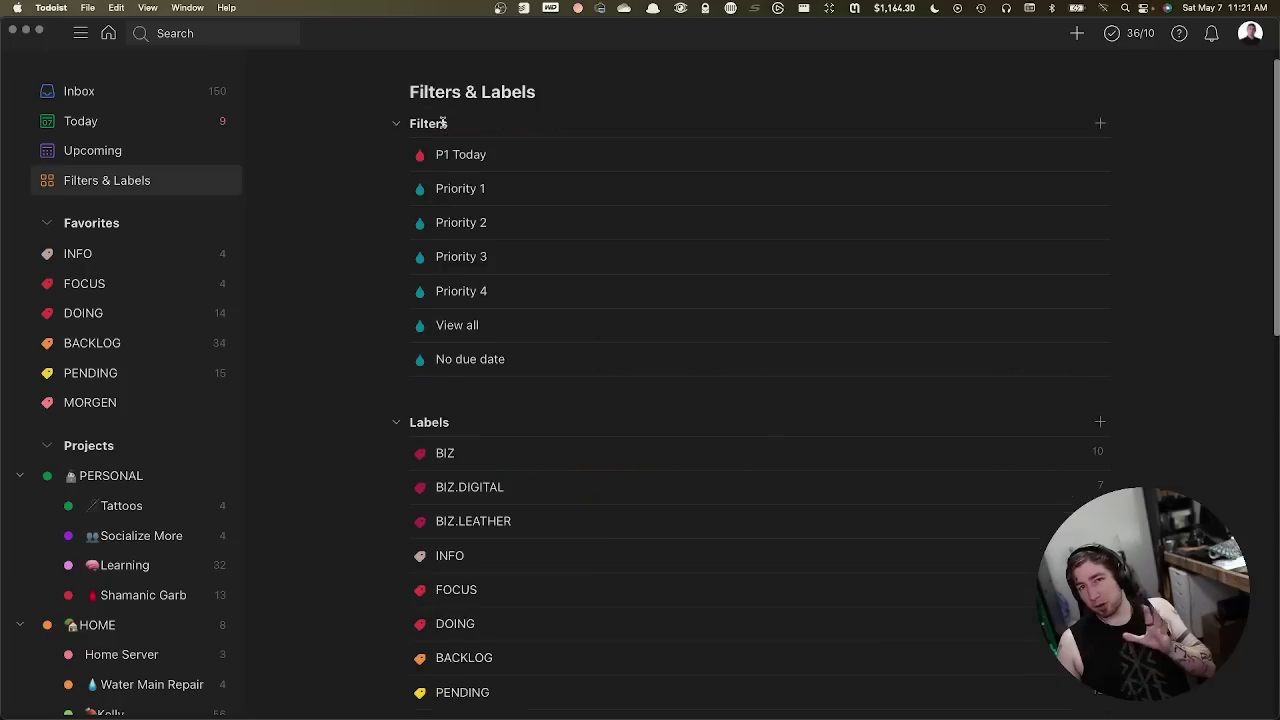
{"action": "scroll", "coordinate": [523, 366], "scroll_direction": "down", "scroll_amount": 1}
{"action": "scroll", "coordinate": [519, 367], "scroll_direction": "down", "scroll_amount": 1}
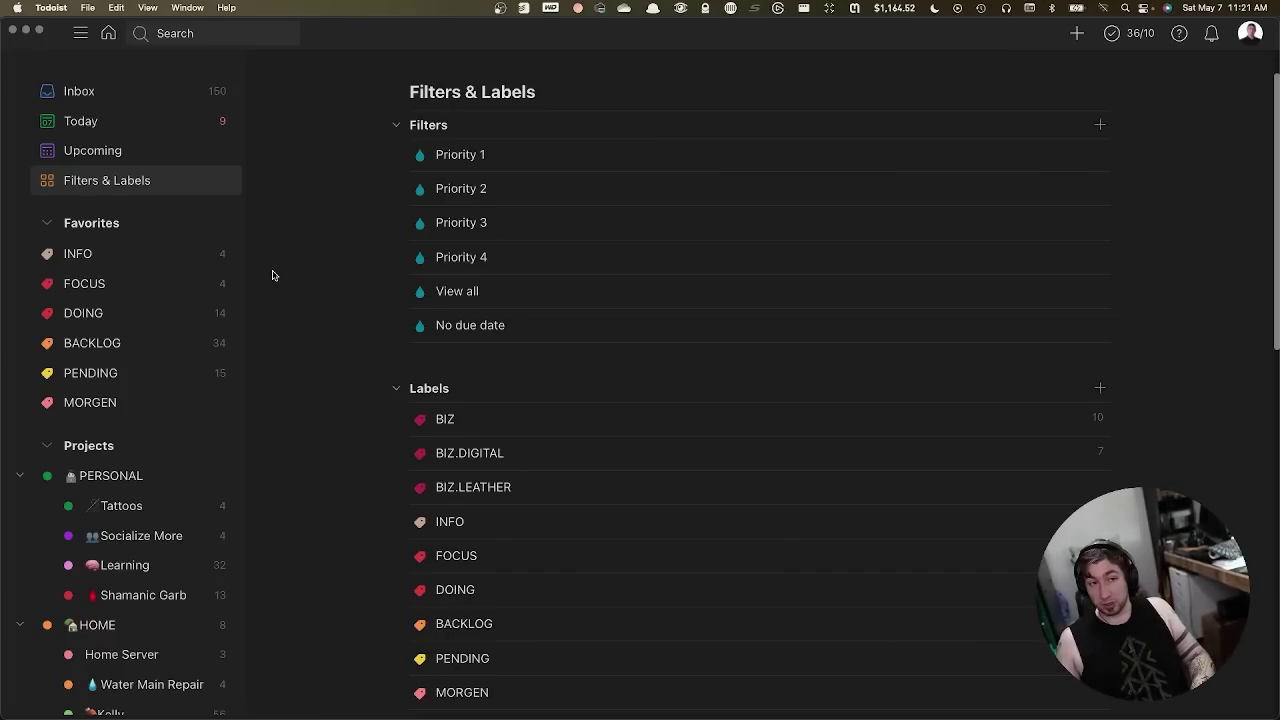
Step: From the Today view, start a quick-add task due today in the Inbox project with the BIZ label
{"action": "left_click", "coordinate": [80, 121]}
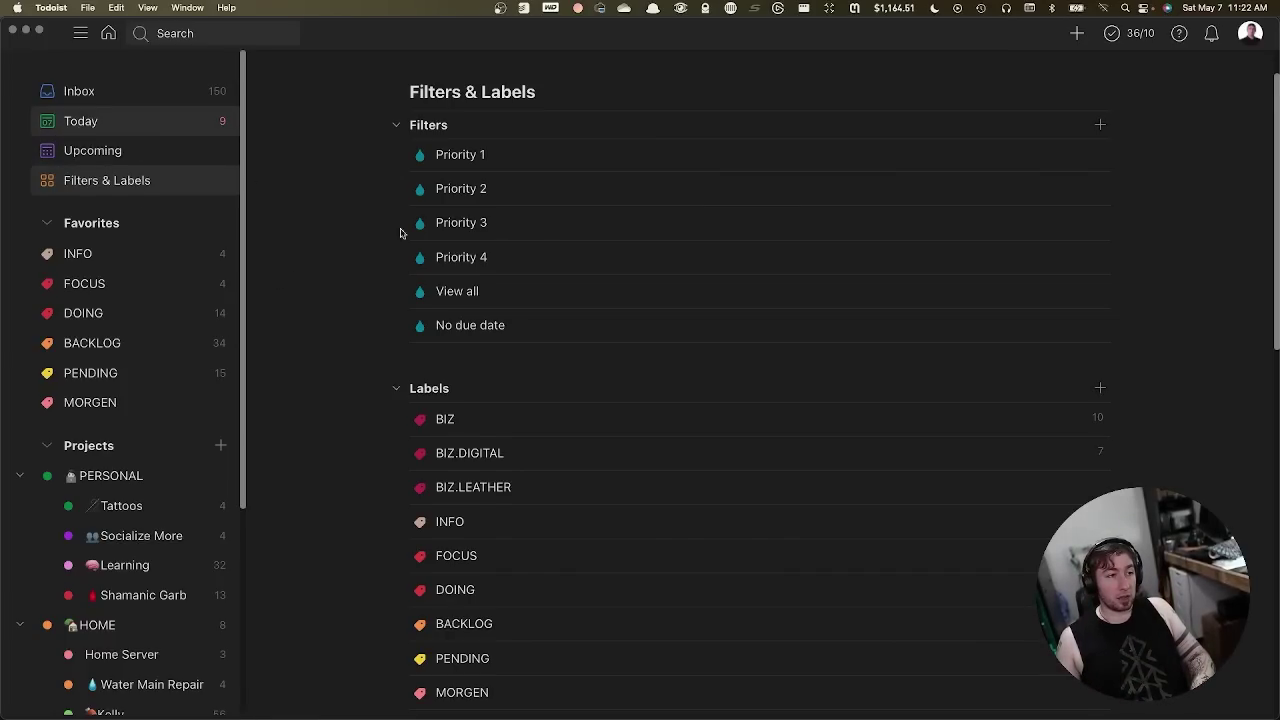
{"action": "type", "text": "q"}
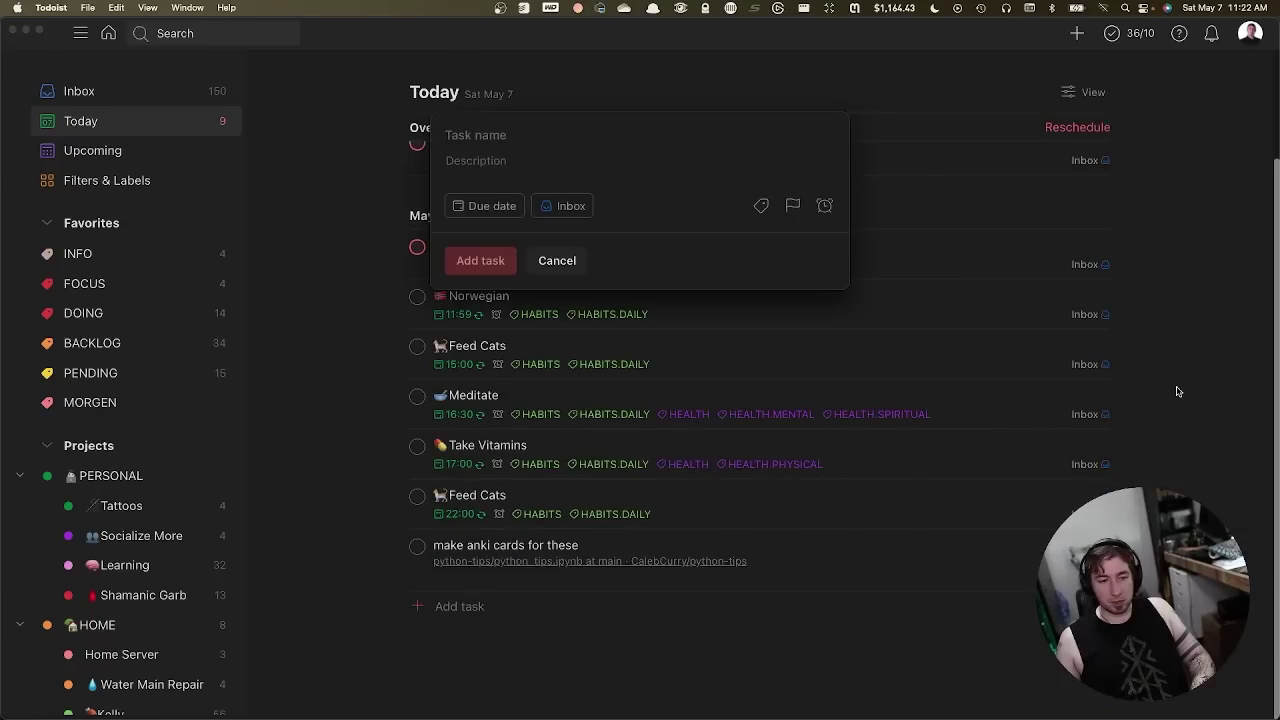
{"action": "type", "text": "today"}
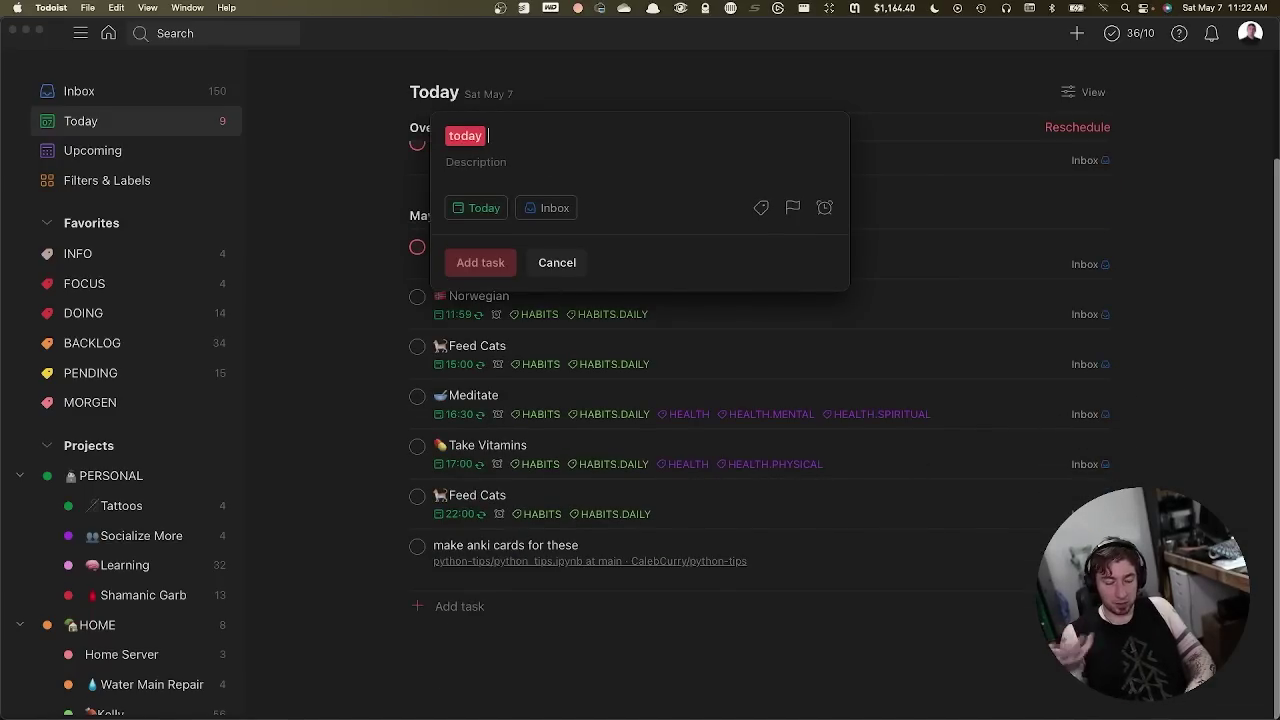
{"action": "type", "text": "#"}
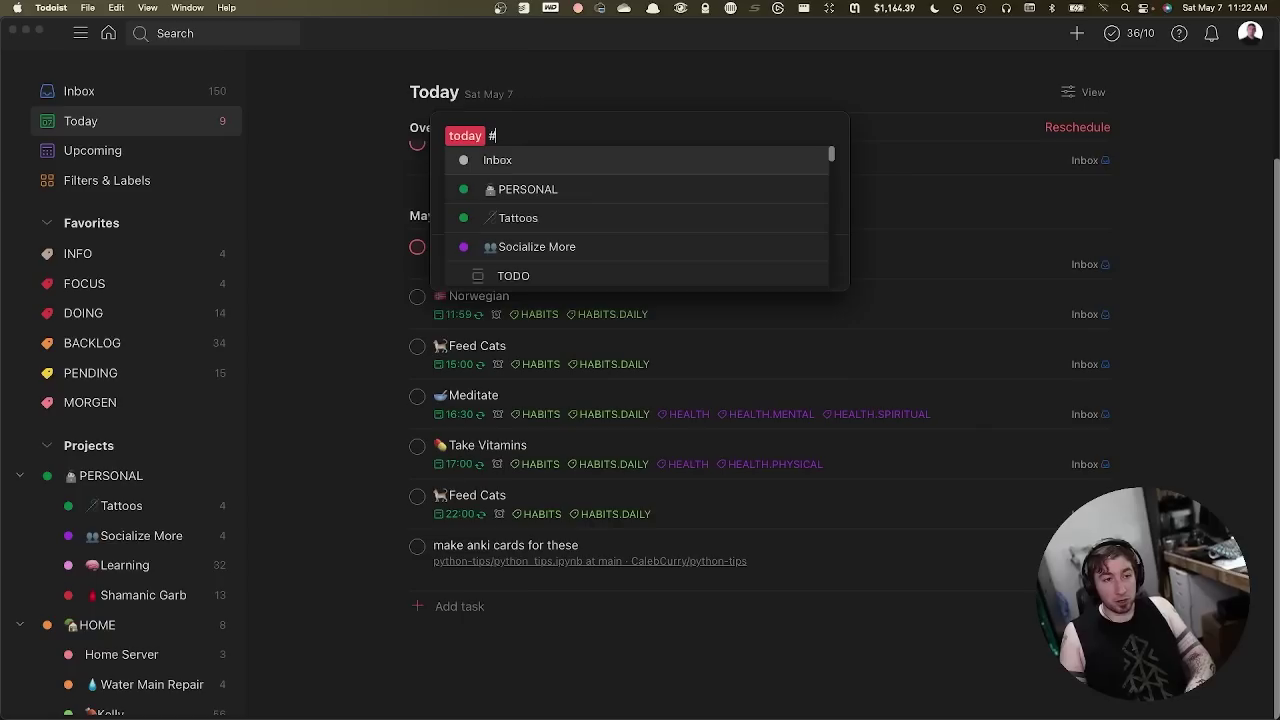
{"action": "key", "text": "Return"}
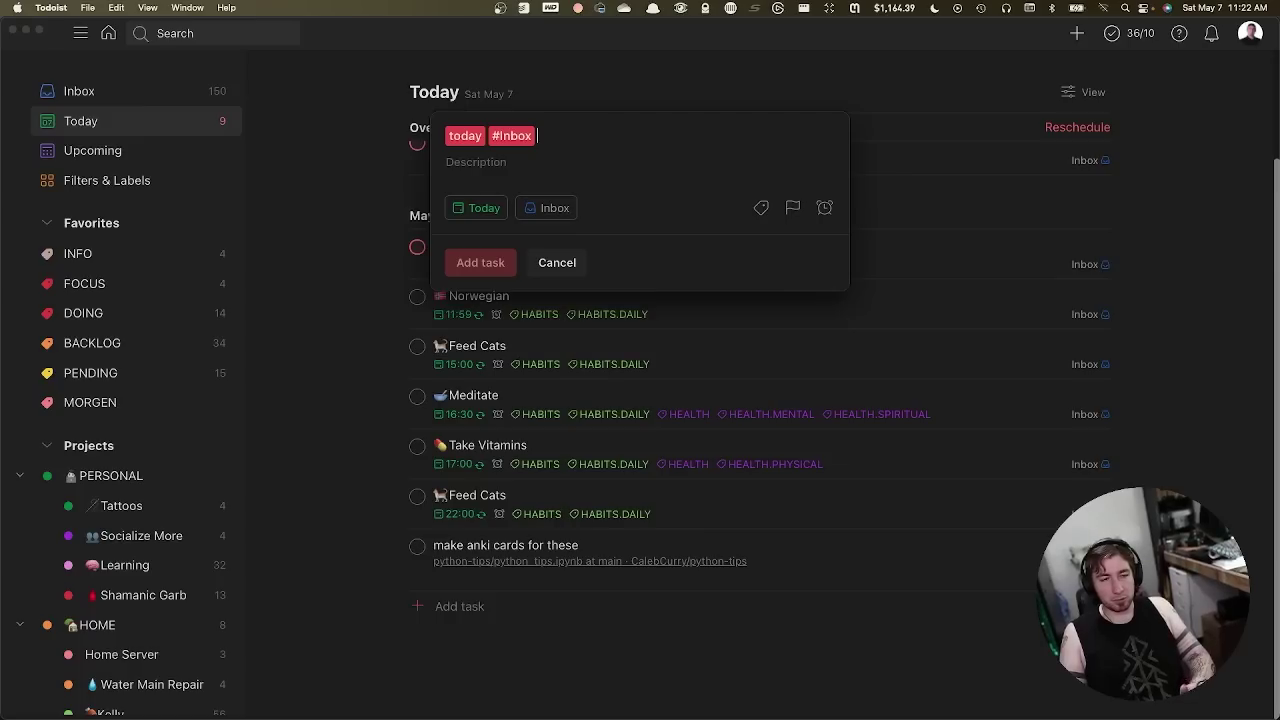
{"action": "type", "text": "@"}
{"action": "key", "text": "Return"}
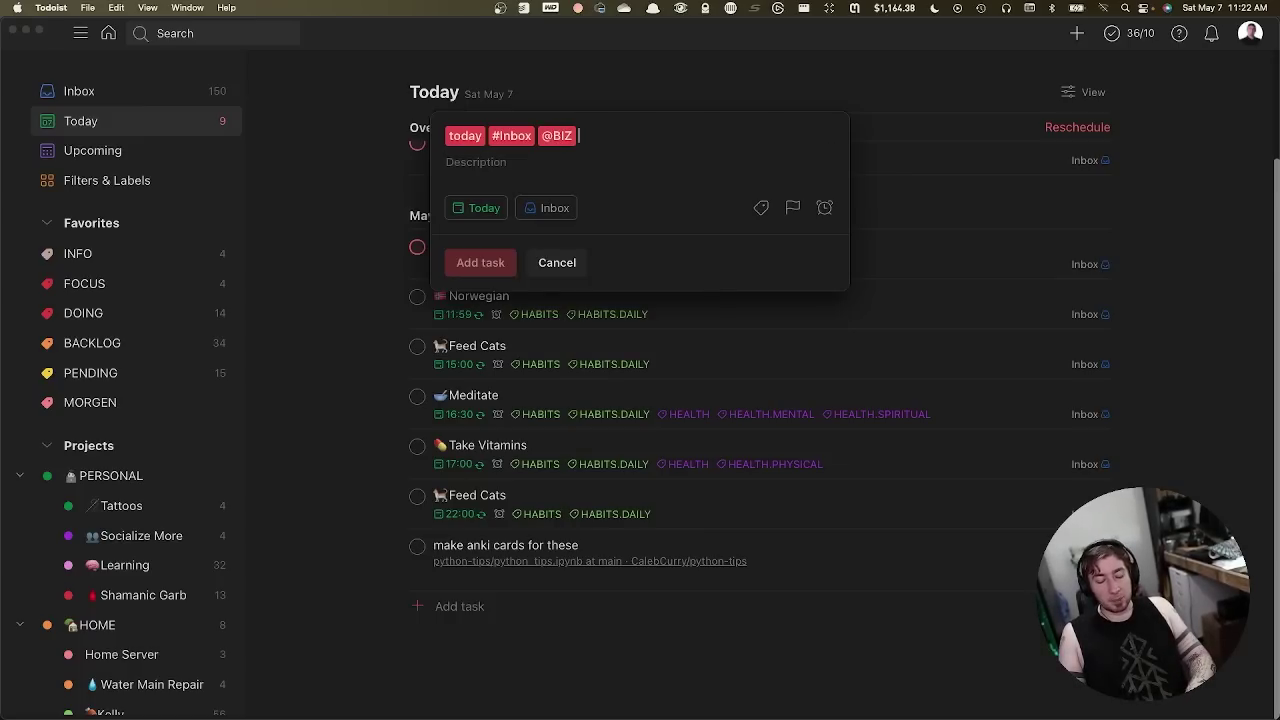
Step: Give the new task priority p1 and the name "here is my task", add it and review its details
{"action": "type", "text": "P1"}
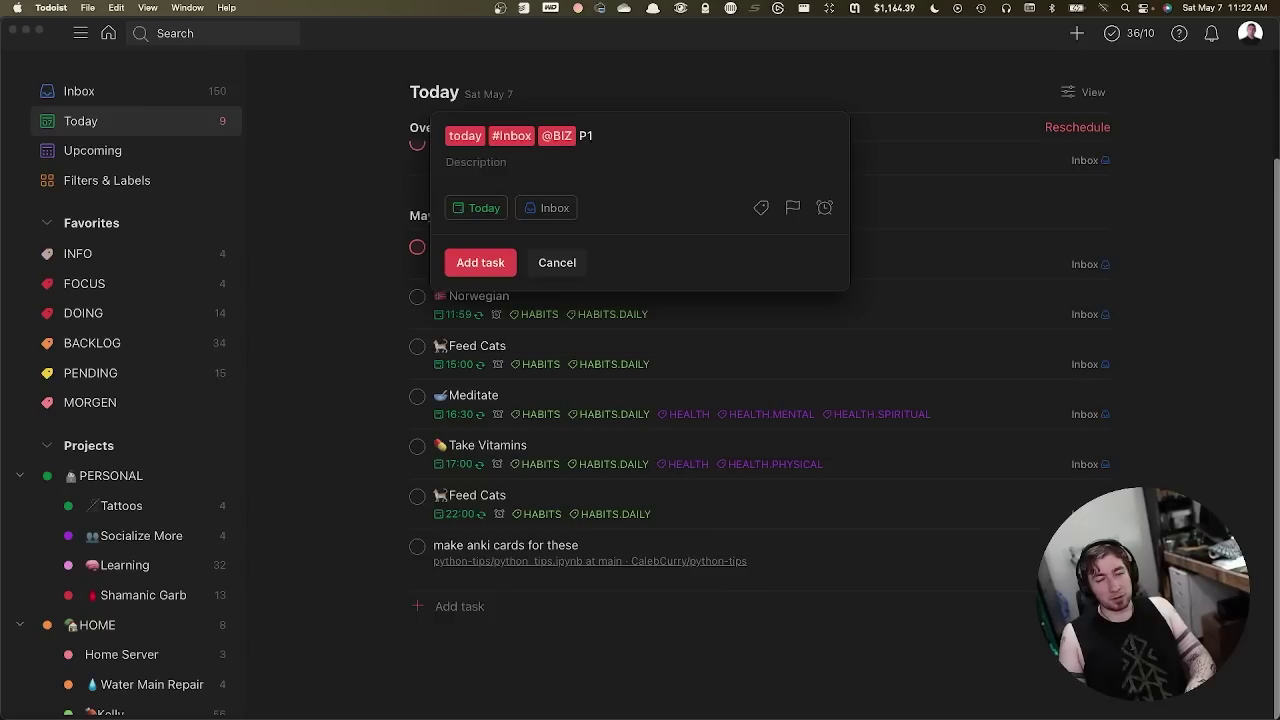
{"action": "key", "text": "BackSpace"}
{"action": "key", "text": "BackSpace"}
{"action": "type", "text": "p1 "}
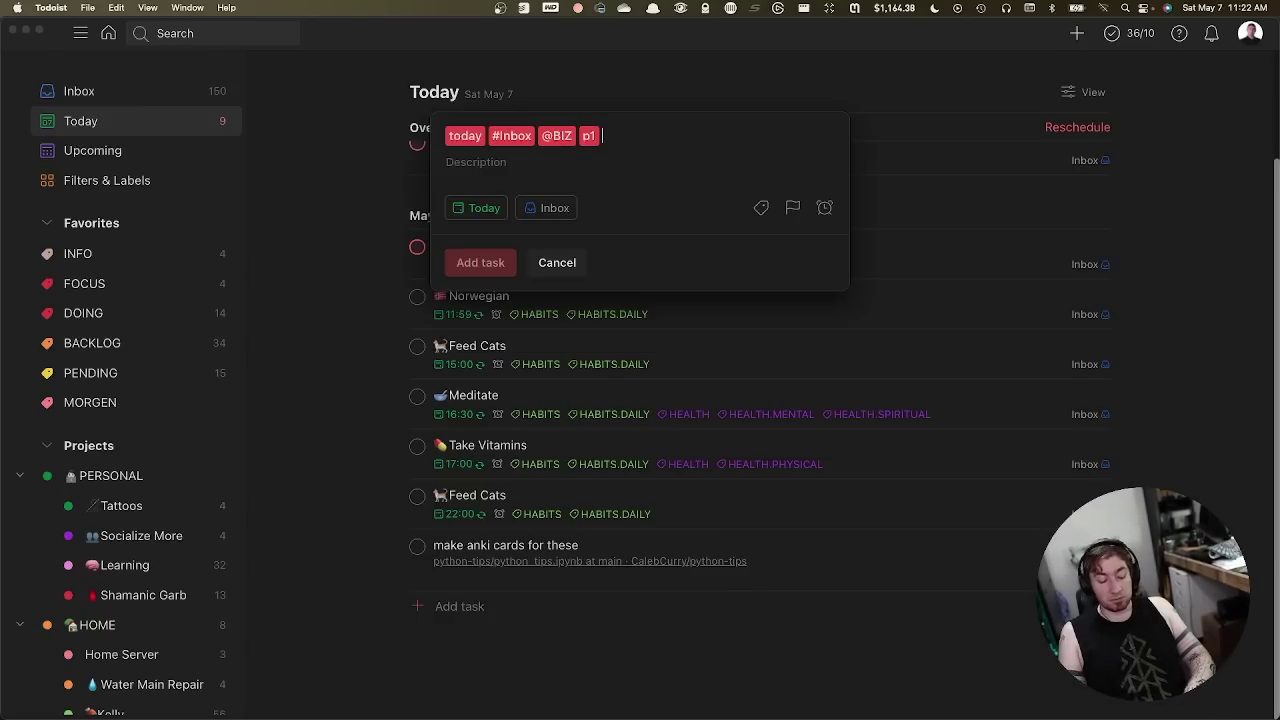
{"action": "type", "text": "here is my task"}
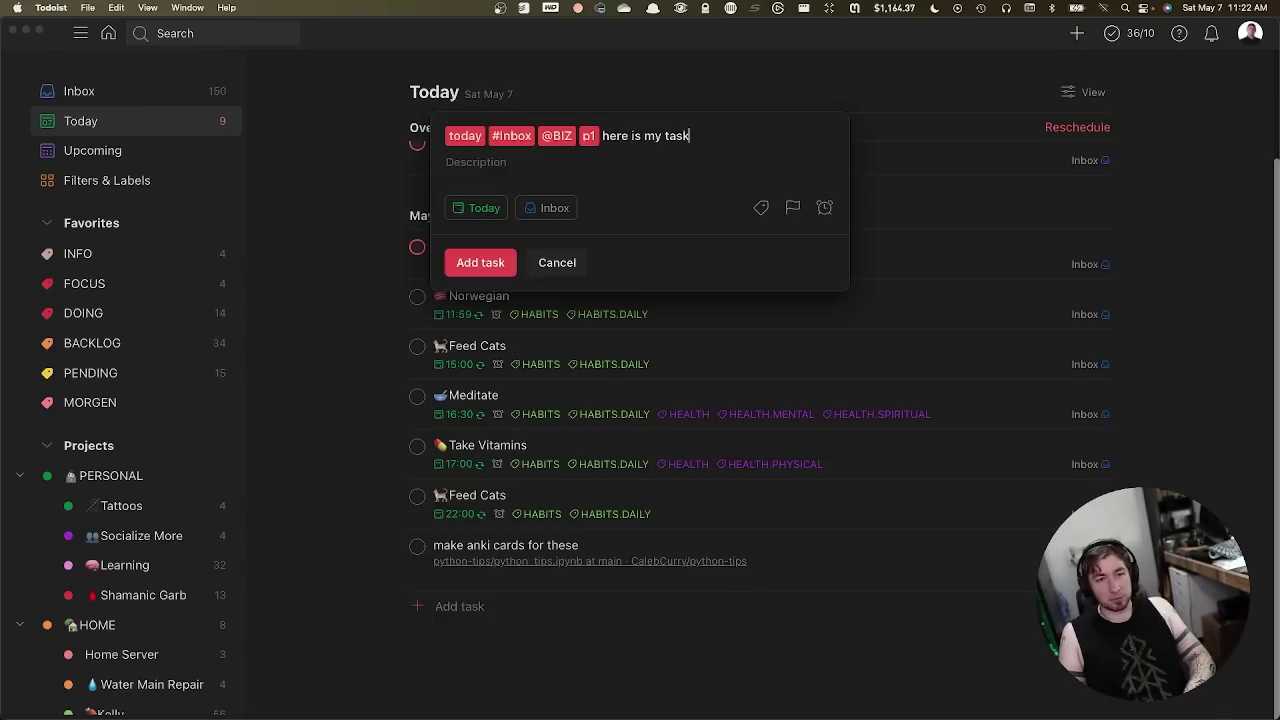
{"action": "key", "text": "Return"}
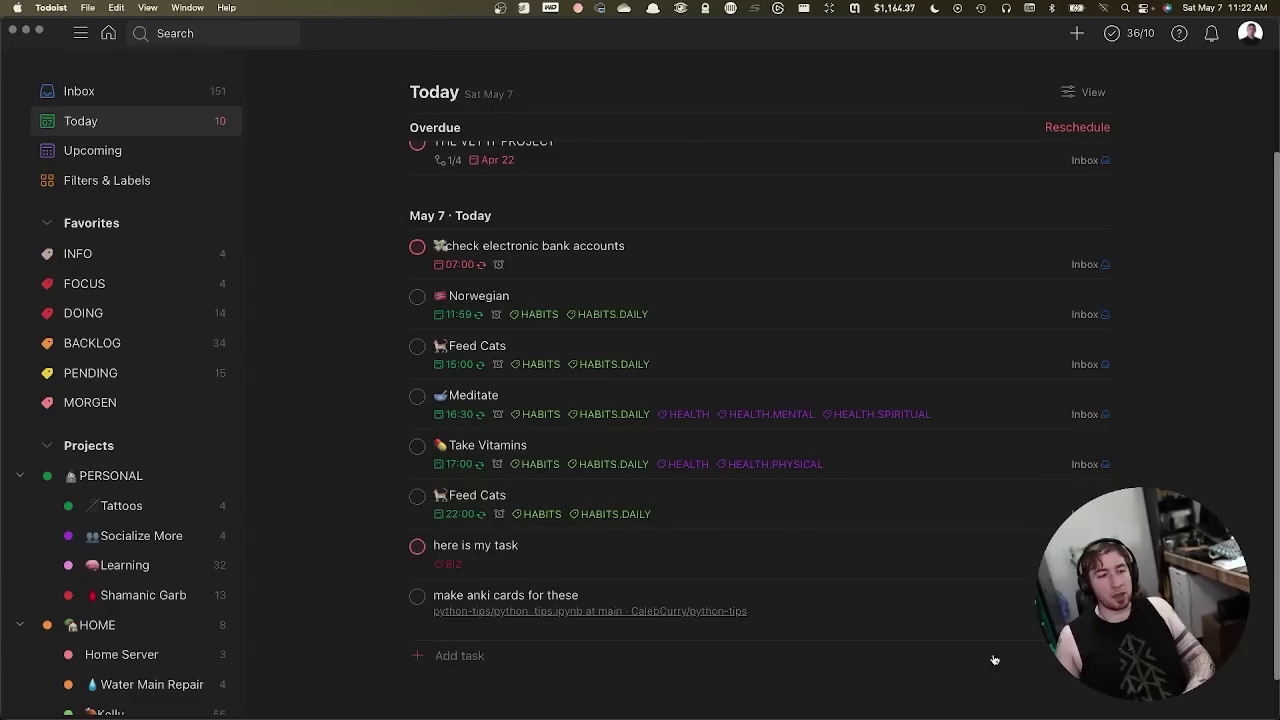
{"action": "left_click", "coordinate": [796, 556]}
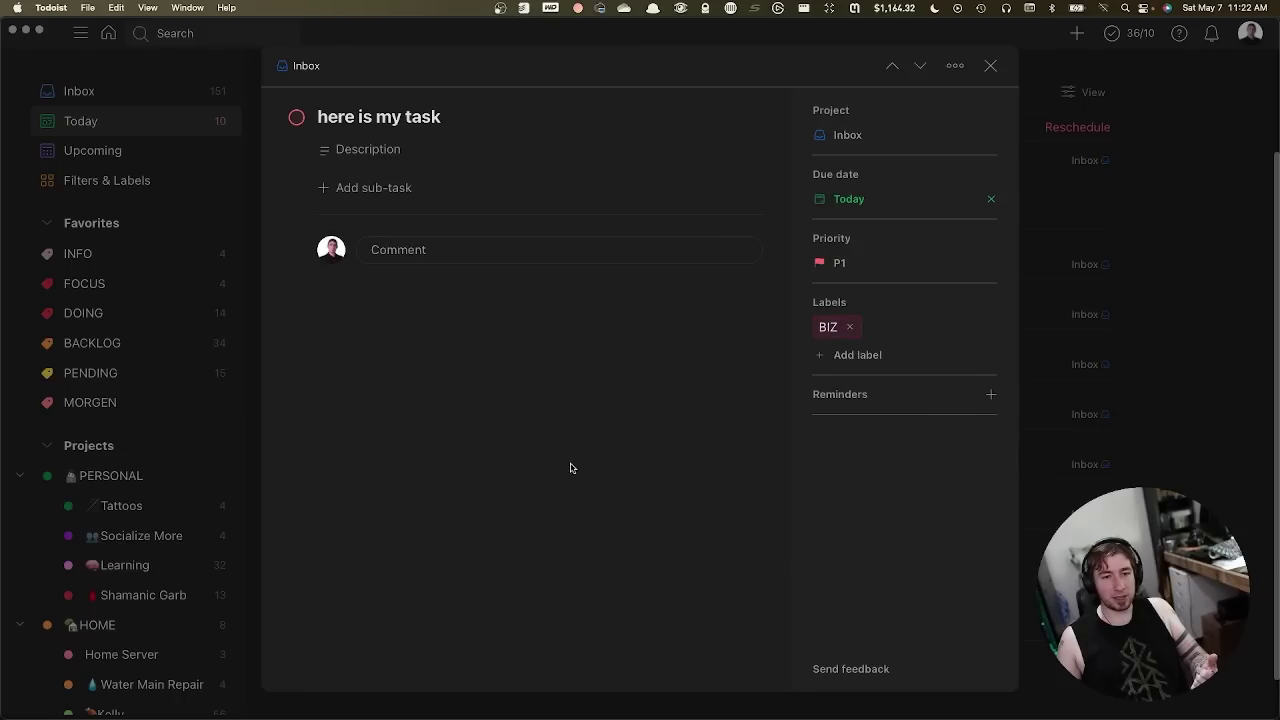
{"action": "left_click", "coordinate": [990, 65]}
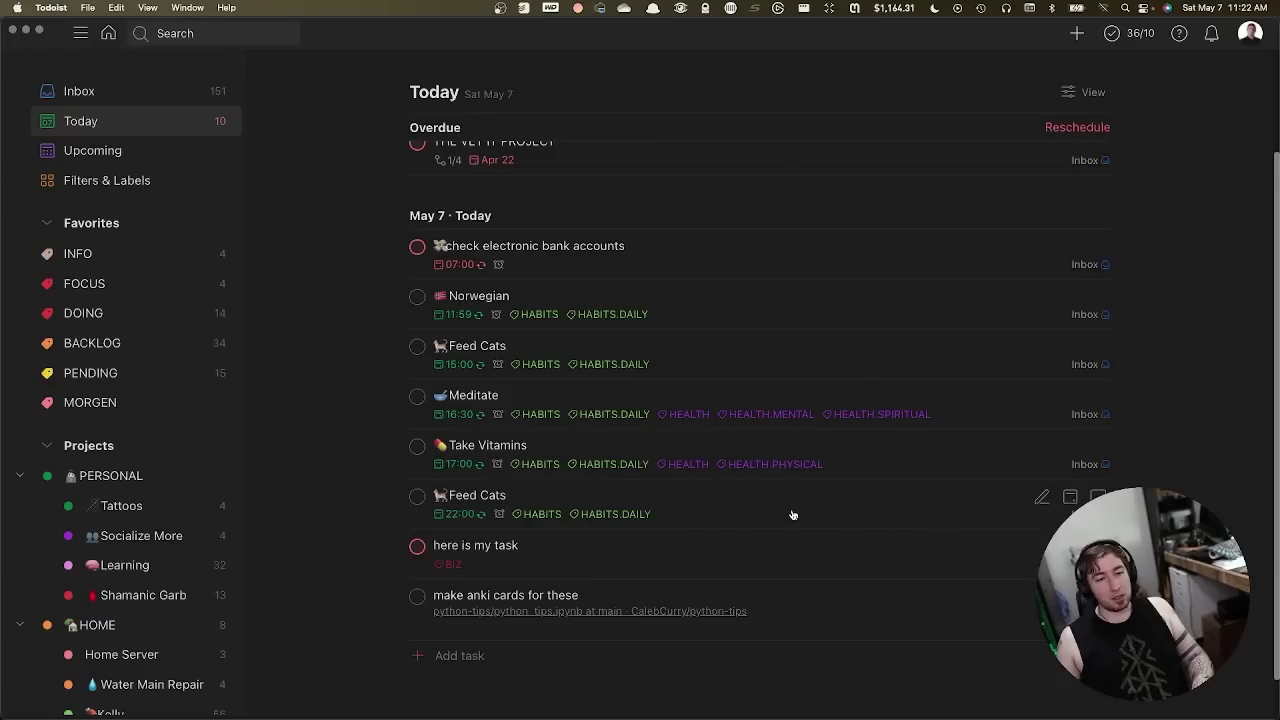
Step: Quick-add a task named "today task", due today in the Inbox, with the description "here is a relevant description"
{"action": "key", "text": "q"}
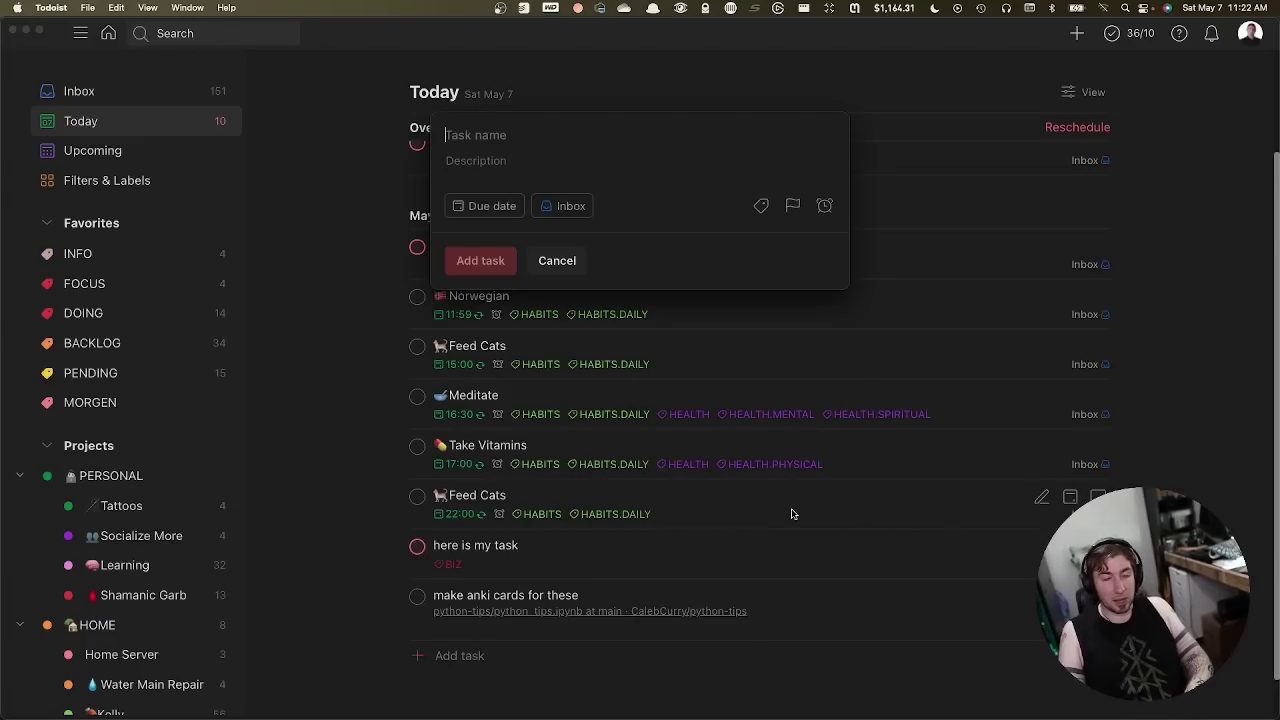
{"action": "type", "text": "today task"}
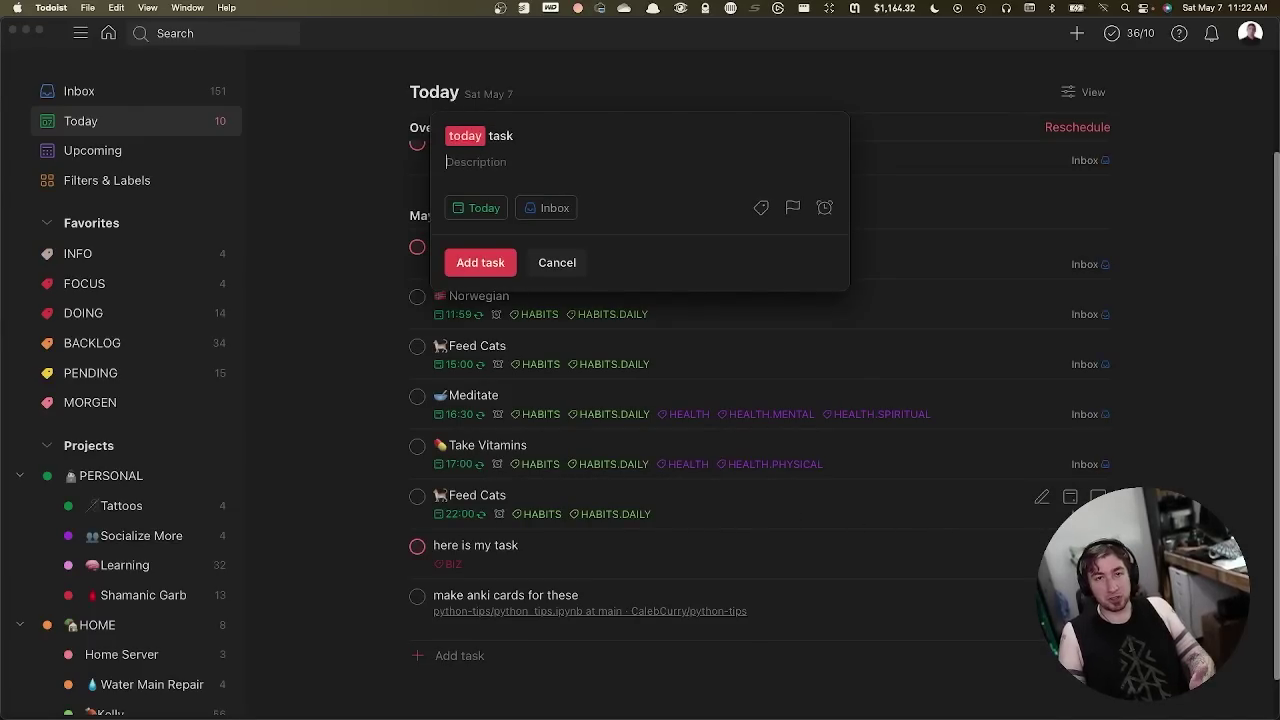
{"action": "left_click", "coordinate": [449, 162]}
{"action": "type", "text": "here is"}
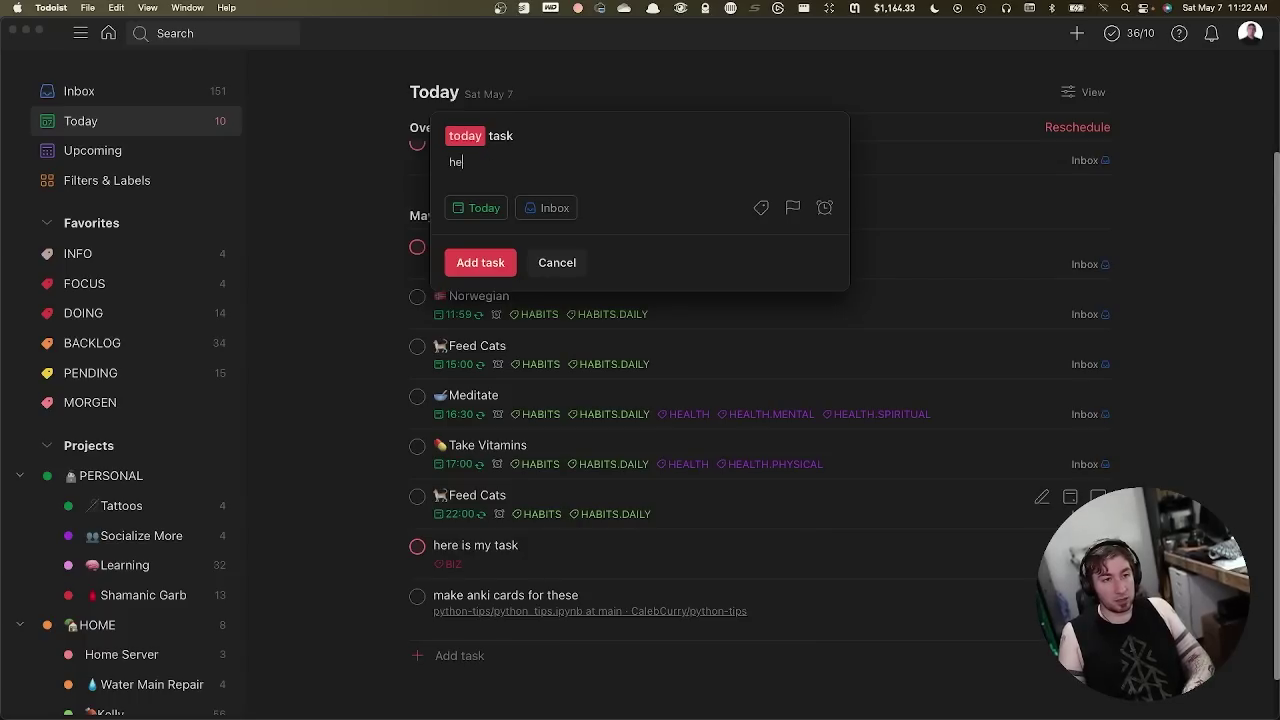
{"action": "key", "text": "BackSpace"}
{"action": "key", "text": "BackSpace"}
{"action": "key", "text": "BackSpace"}
{"action": "type", "text": "is a "}
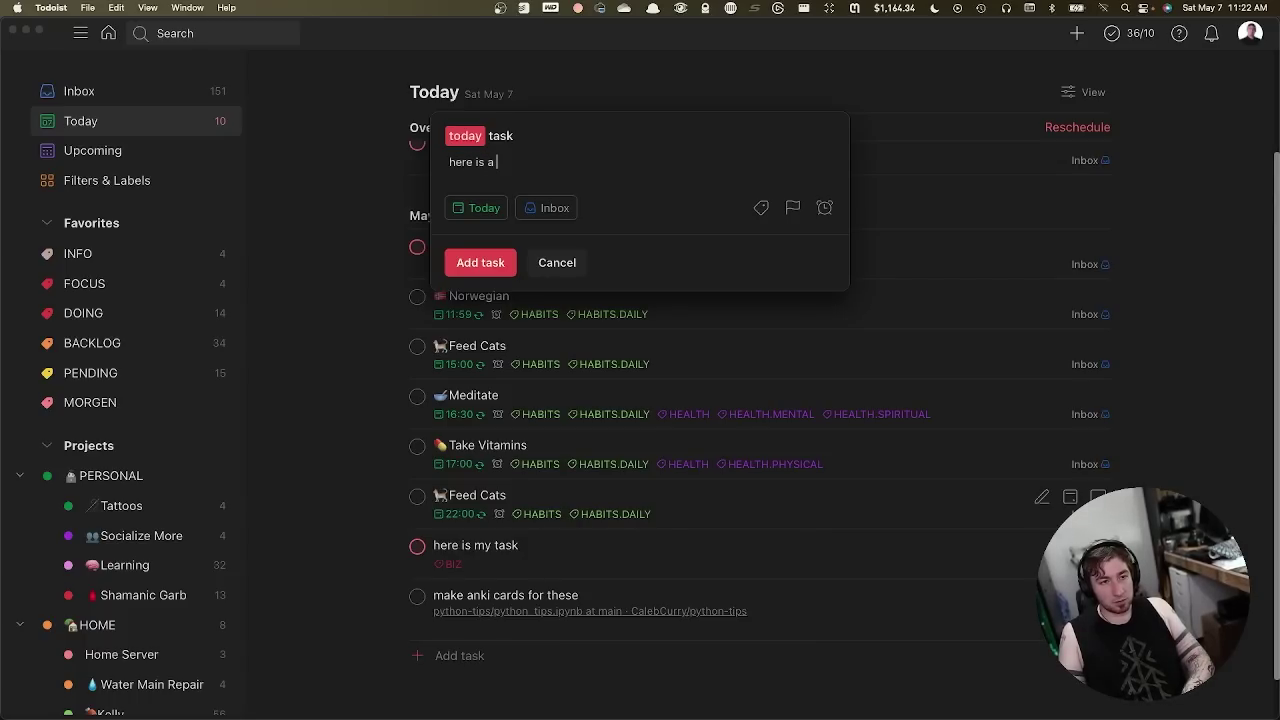
{"action": "type", "text": "relevant description"}
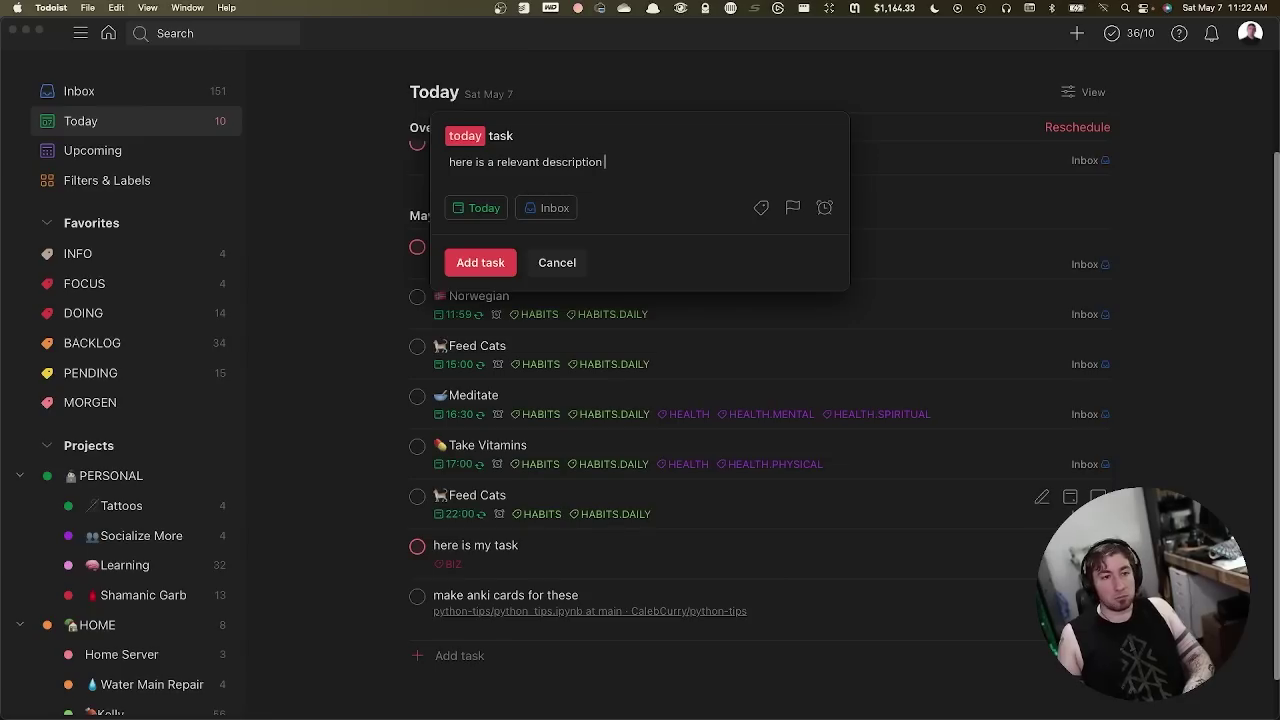
{"action": "key", "text": "super+Return"}
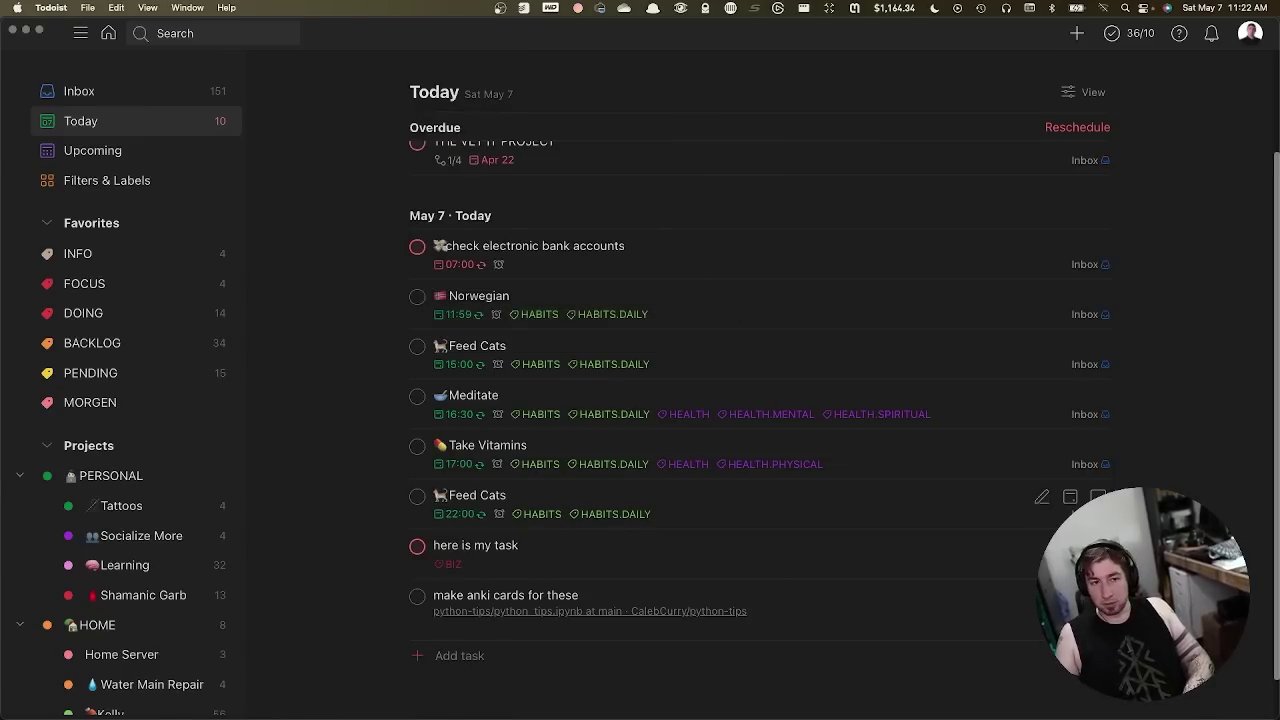
Step: Open the new task's details and try starting a comment with an @ mention, clearing the draft text
{"action": "left_click", "coordinate": [655, 667]}
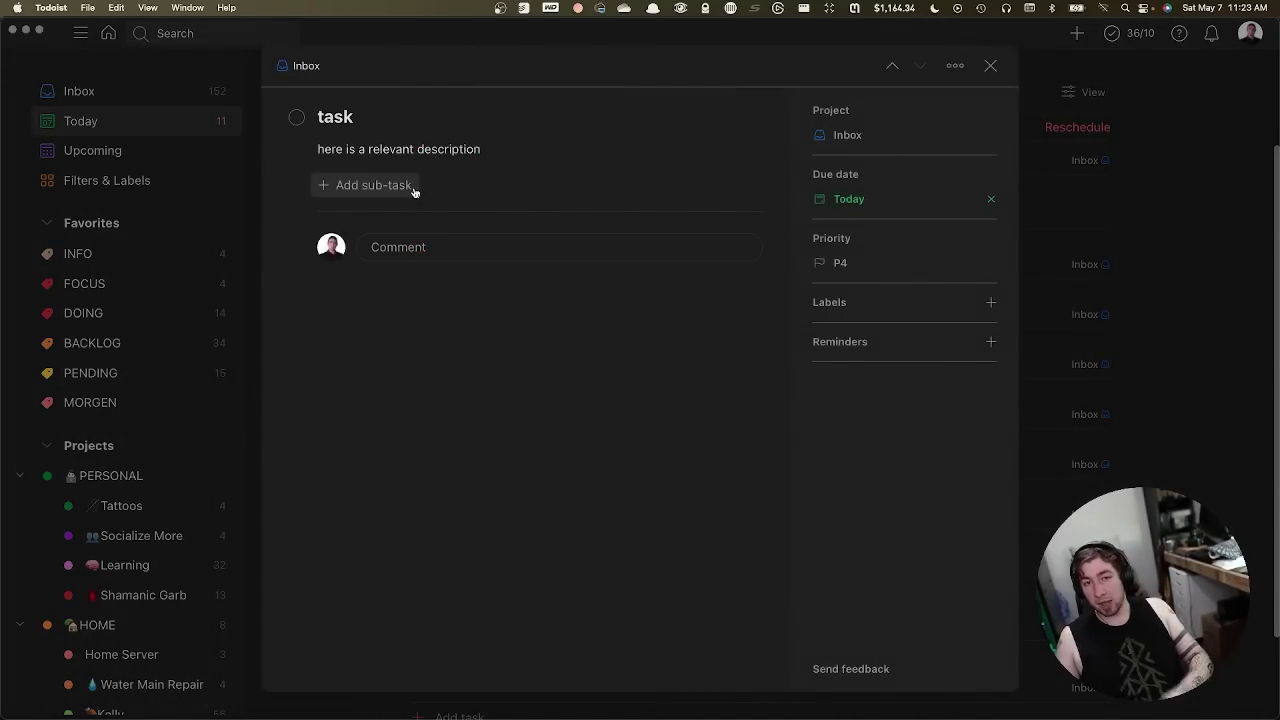
{"action": "left_click", "coordinate": [439, 250]}
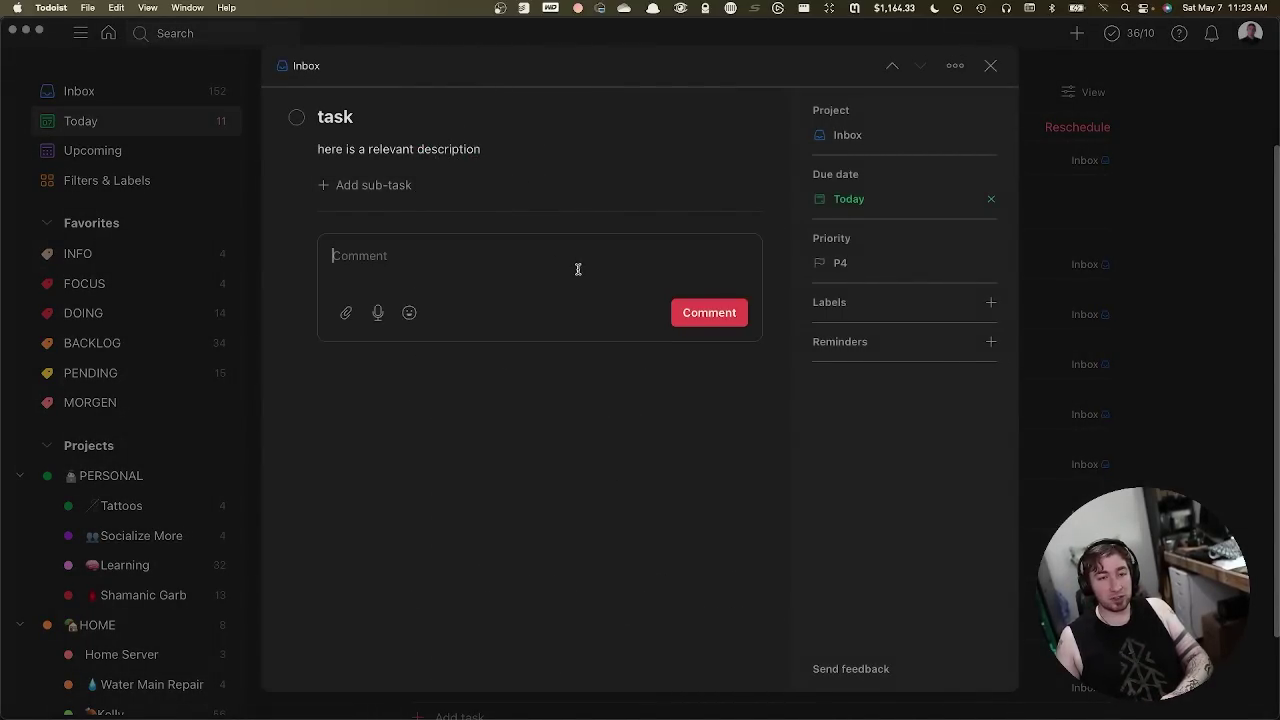
{"action": "type", "text": "@"}
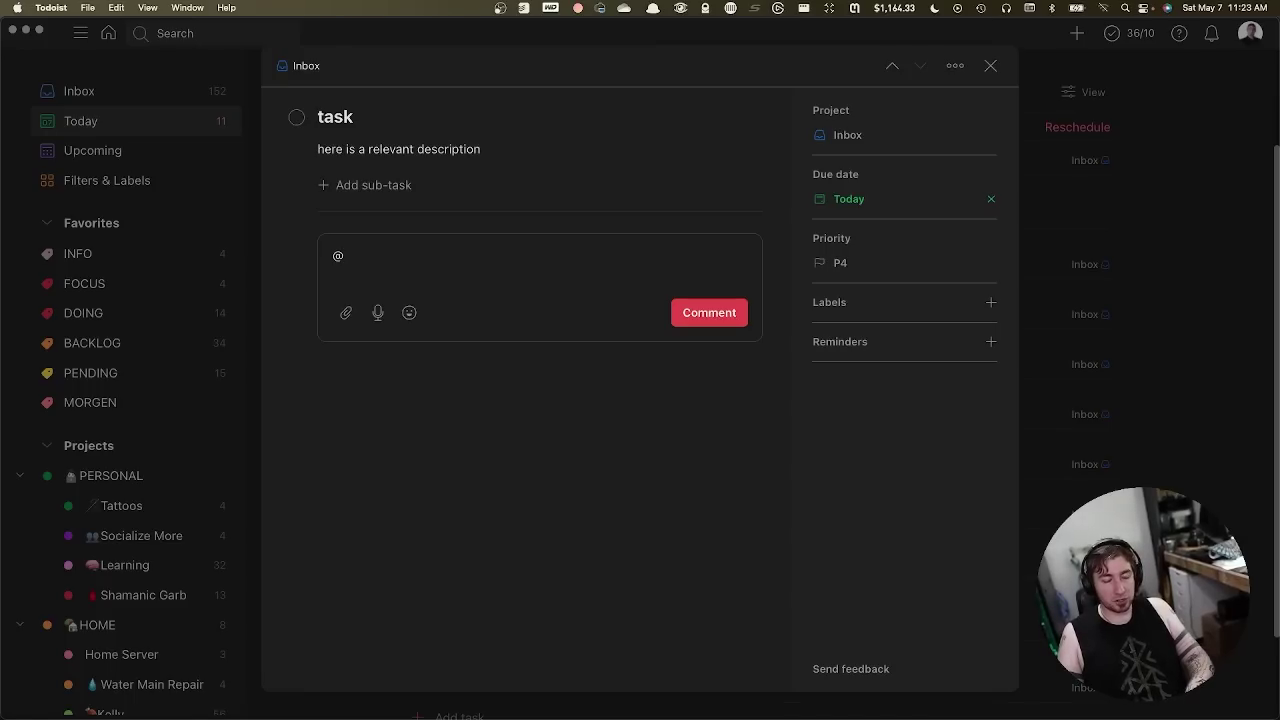
{"action": "key", "text": "BackSpace"}
{"action": "type", "text": "@tal"}
{"action": "key", "text": "BackSpace"}
{"action": "key", "text": "BackSpace"}
{"action": "key", "text": "BackSpace"}
{"action": "key", "text": "BackSpace"}
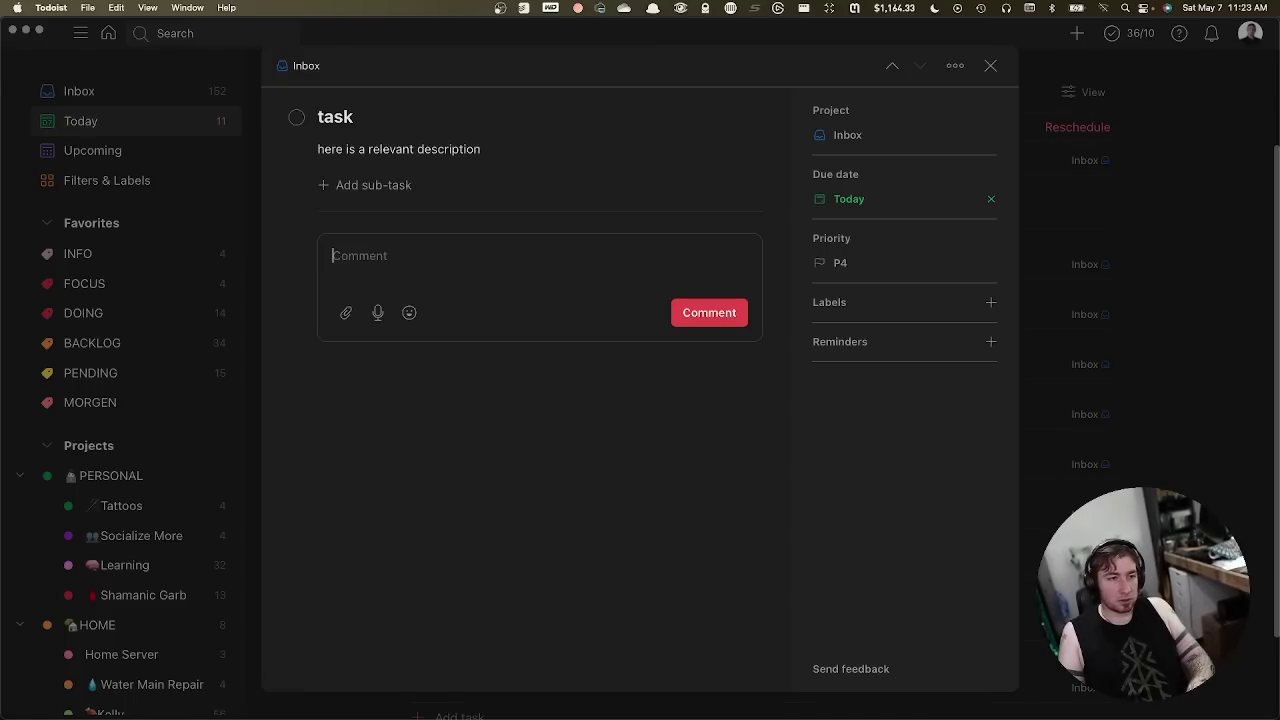
Step: Examine the comment's file attachment option and the reminder settings, closing the task's details without adding anything
{"action": "left_click", "coordinate": [345, 314]}
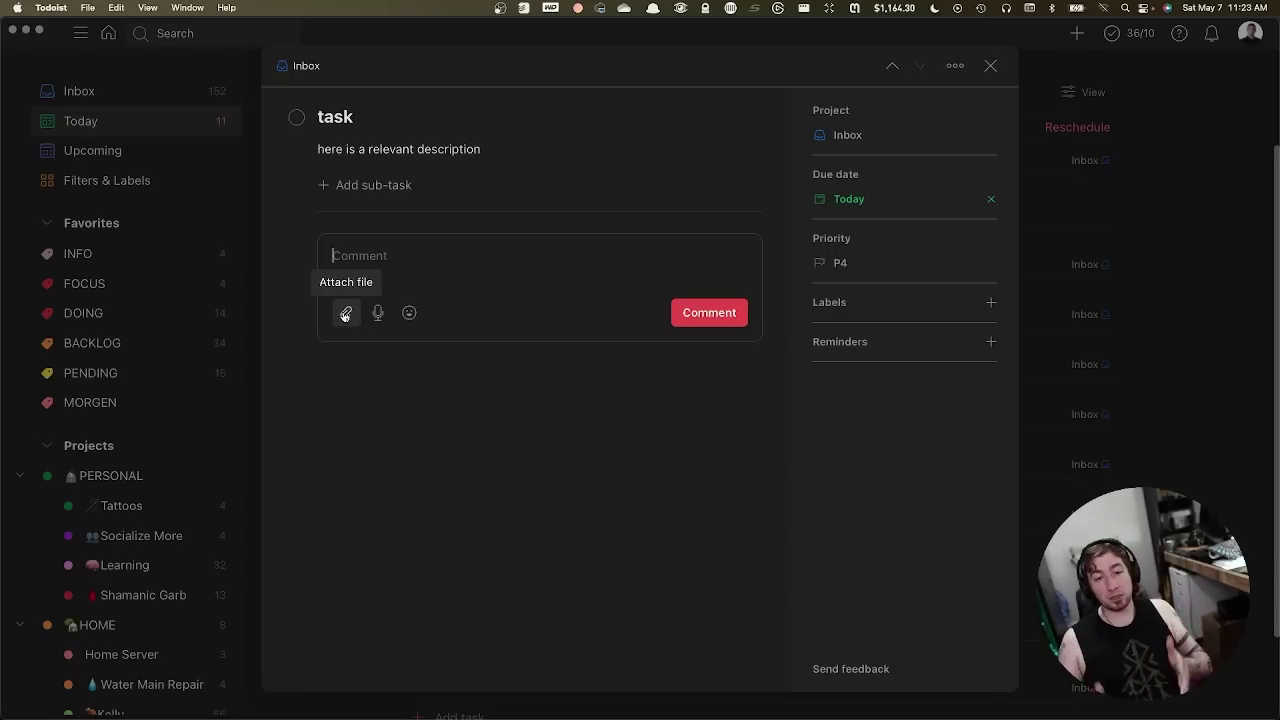
{"action": "left_click", "coordinate": [889, 351]}
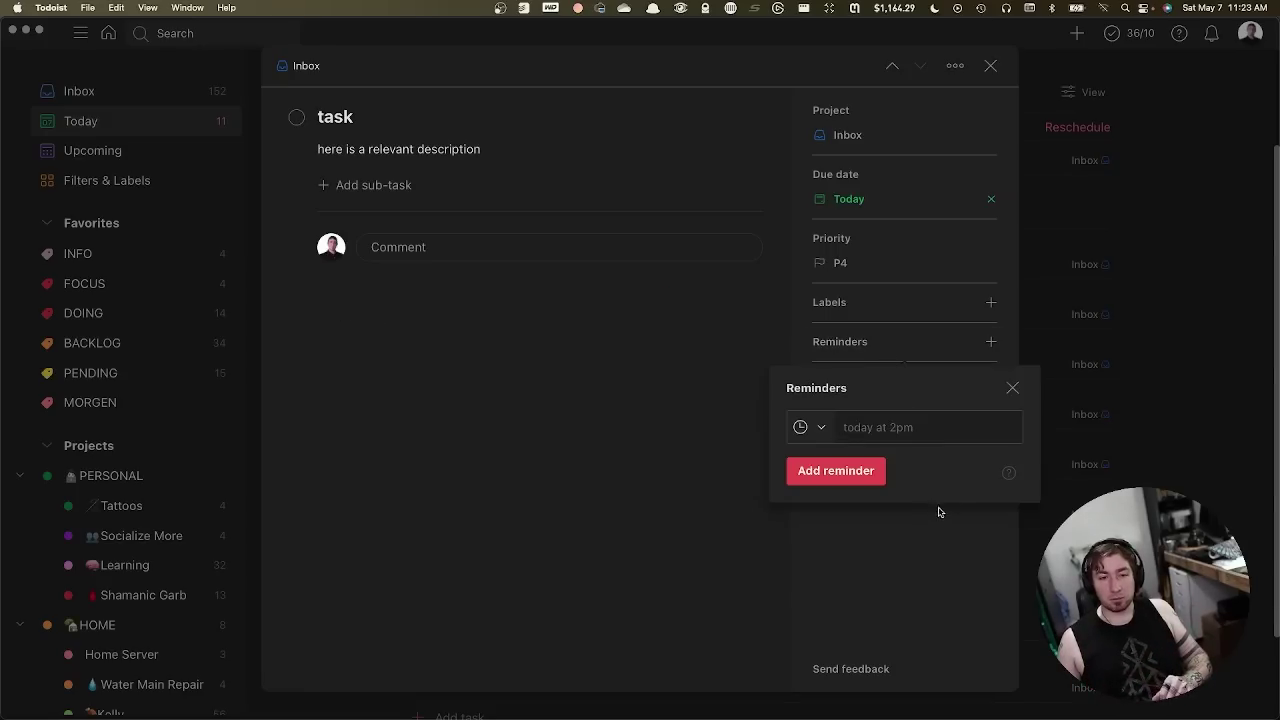
{"action": "left_click", "coordinate": [1012, 388]}
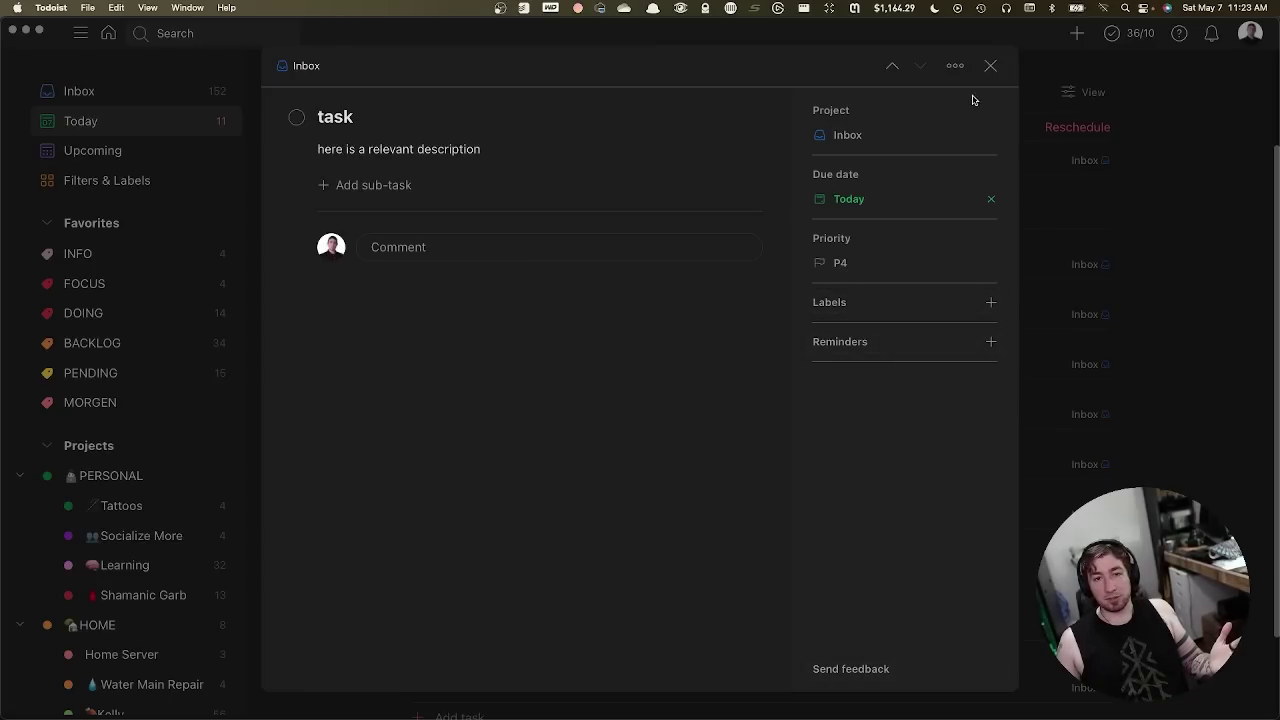
{"action": "left_click", "coordinate": [988, 65]}
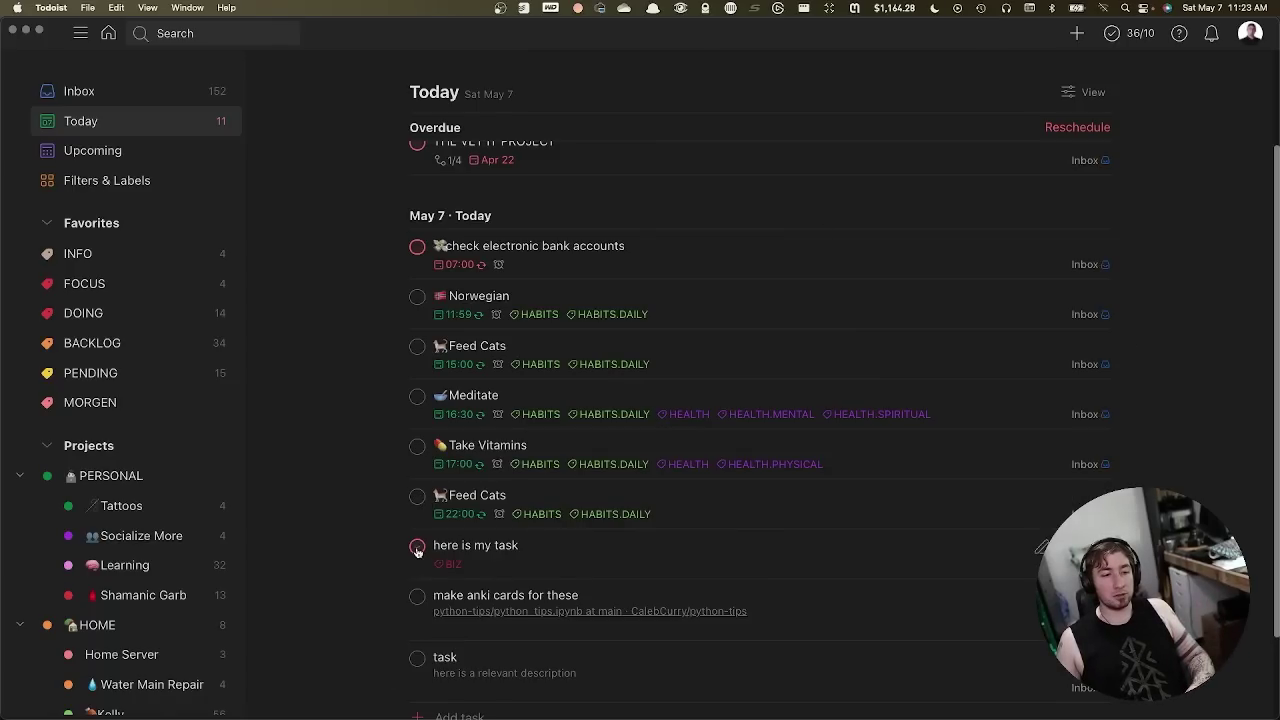
Step: Complete the two demo tasks "task" and "here is my task" in the Today view
{"action": "left_click", "coordinate": [417, 657]}
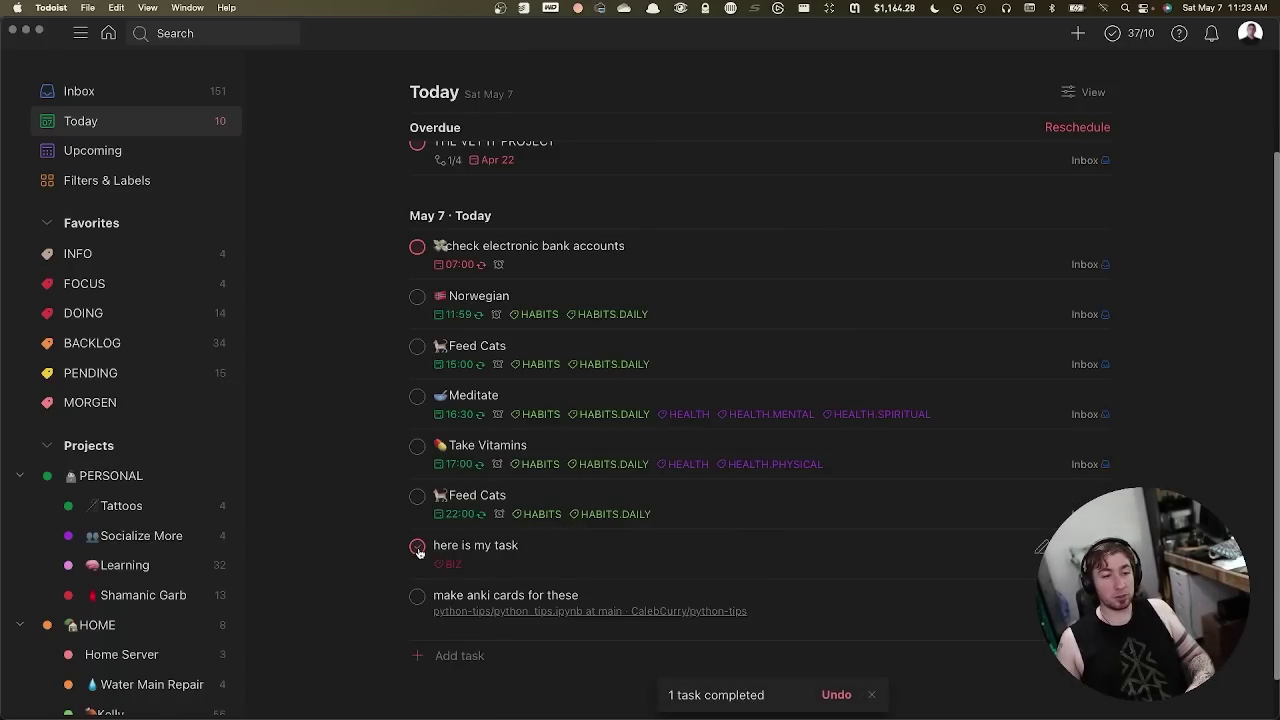
{"action": "left_click", "coordinate": [417, 546]}
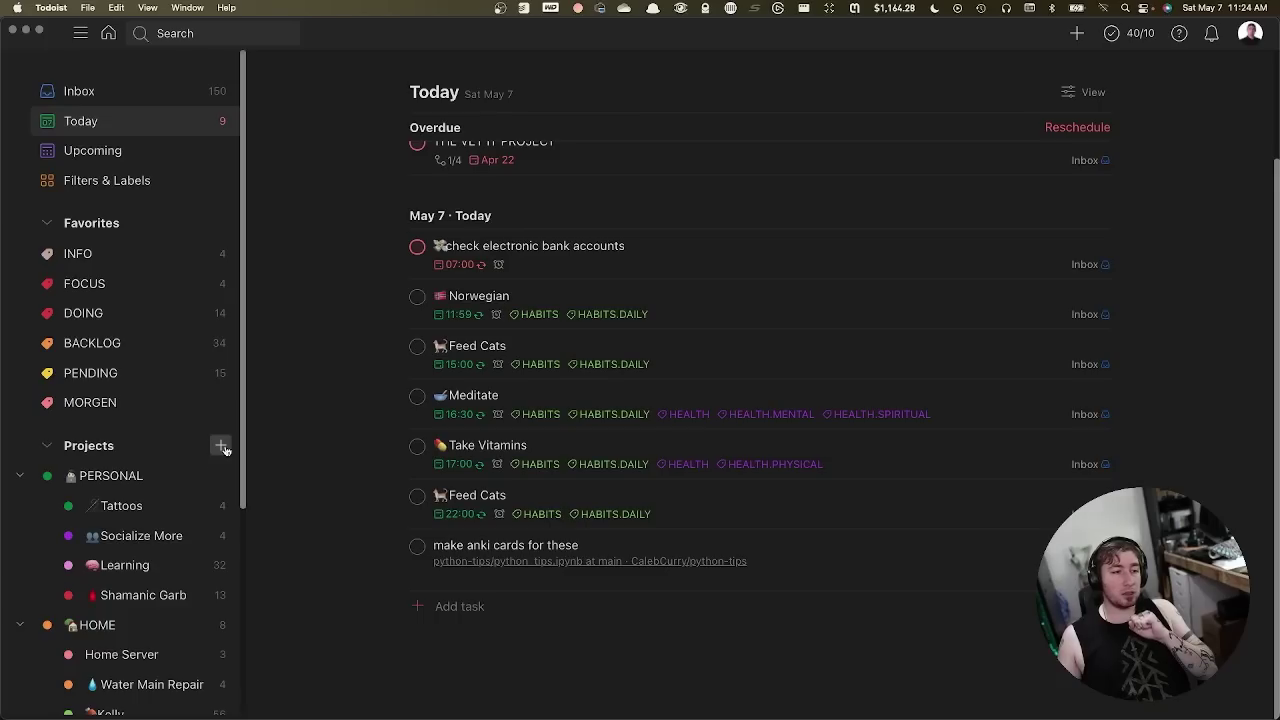
Step: Show the Home Server project as a board and try moving the "make book inventory list" card from TODO
{"action": "scroll", "coordinate": [150, 575], "scroll_direction": "down", "scroll_amount": 1}
{"action": "left_click", "coordinate": [140, 637]}
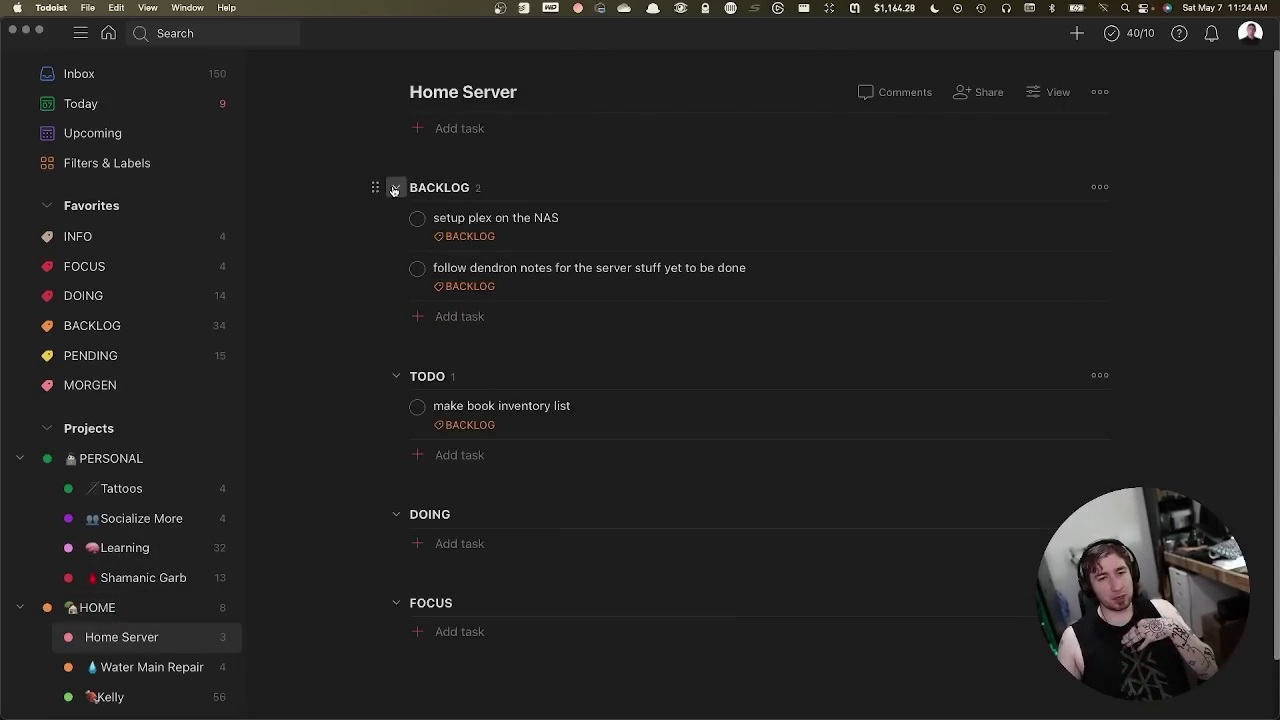
{"action": "left_click", "coordinate": [1100, 92]}
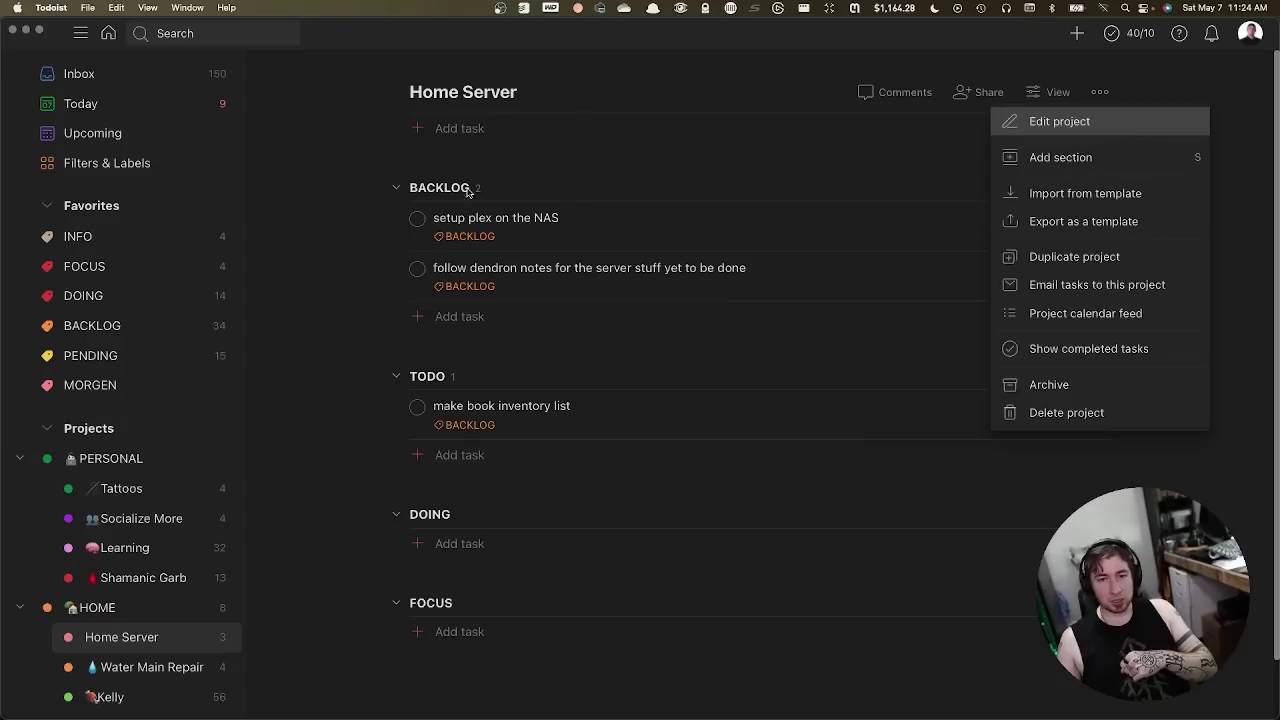
{"action": "left_click", "coordinate": [379, 146]}
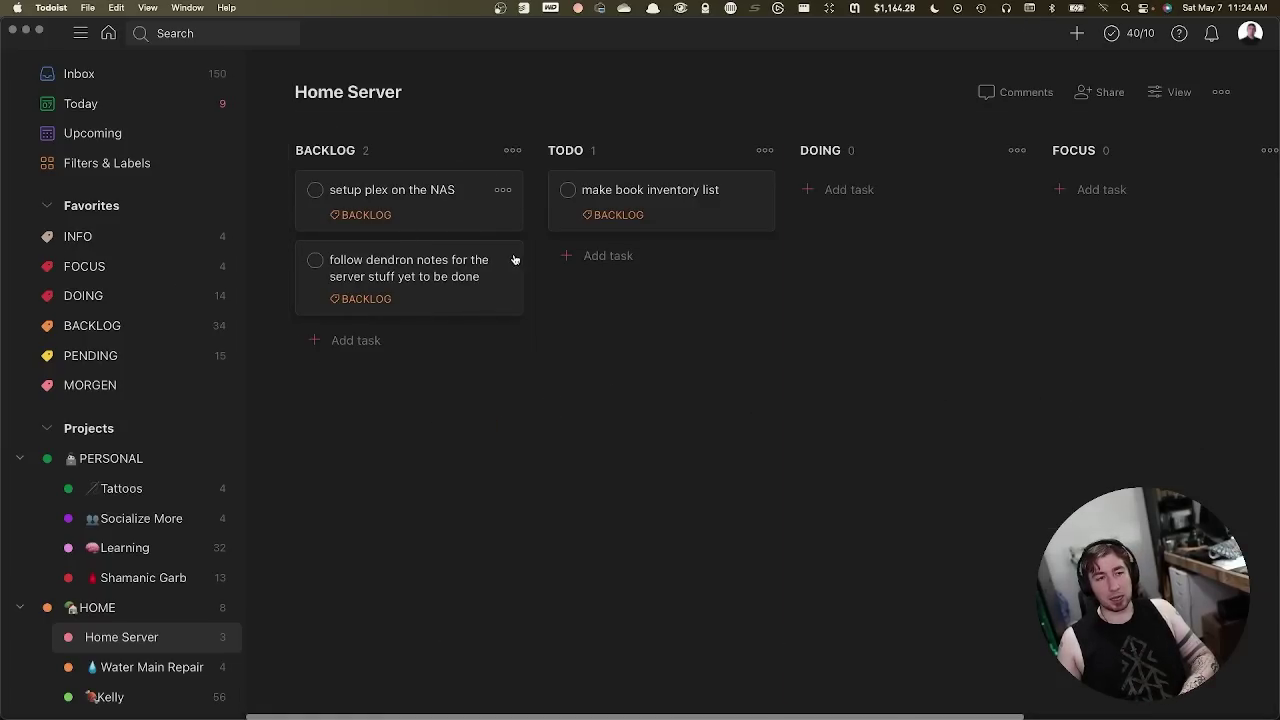
{"action": "mouse_move", "coordinate": [700, 195]}
{"action": "left_mouse_down"}
{"action": "mouse_move", "coordinate": [931, 220]}
{"action": "mouse_move", "coordinate": [943, 200]}
{"action": "mouse_move", "coordinate": [714, 194]}
{"action": "mouse_move", "coordinate": [686, 208]}
{"action": "left_mouse_up"}
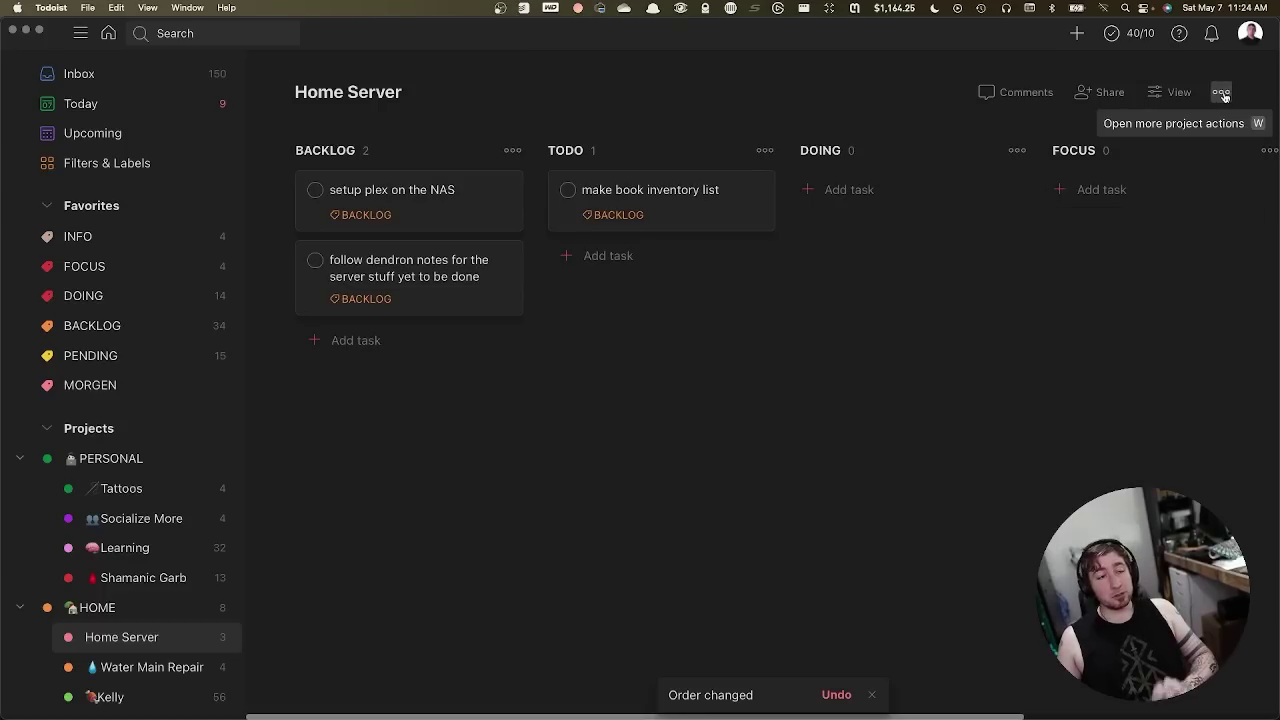
Step: Copy the Home Server project's address for emailing tasks, close its dialog and reopen the project's actions
{"action": "left_click", "coordinate": [1222, 94]}
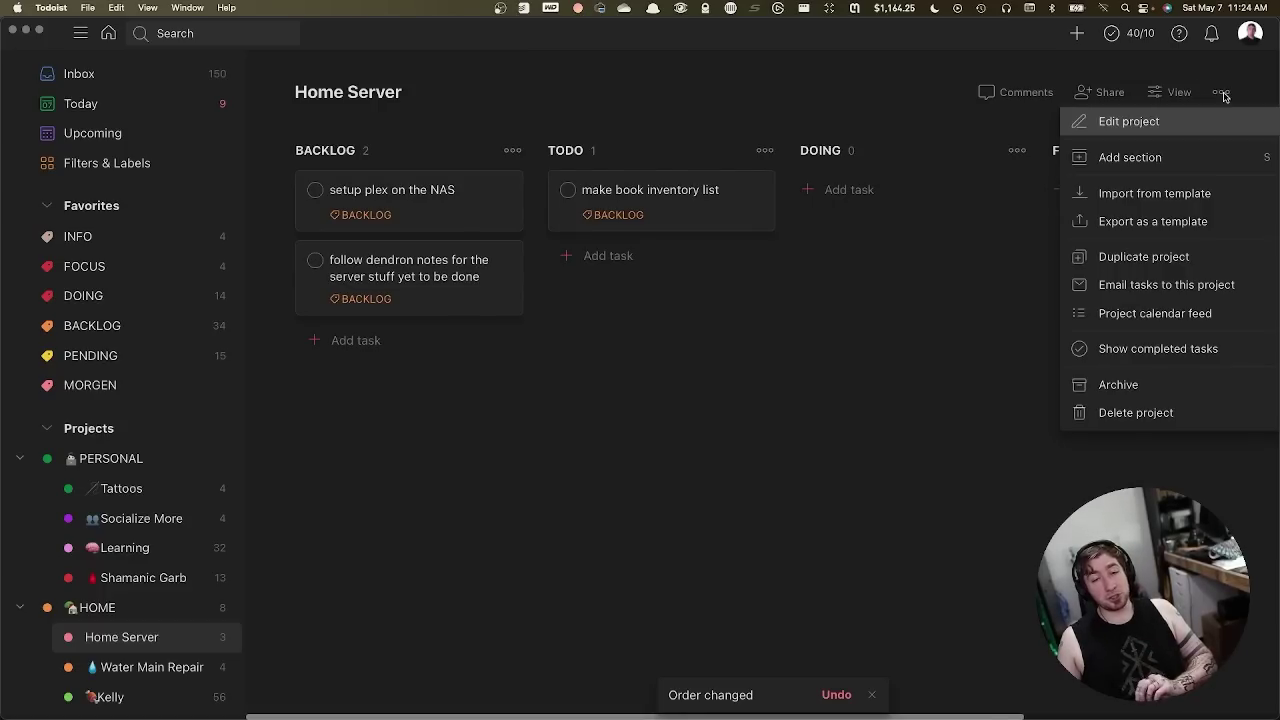
{"action": "left_click", "coordinate": [1155, 286]}
{"action": "left_click_drag", "start_coordinate": [446, 181], "coordinate": [705, 188]}
{"action": "left_click_drag", "start_coordinate": [446, 183], "coordinate": [637, 183]}
{"action": "key", "text": "super+c"}
{"action": "left_click", "coordinate": [704, 186]}
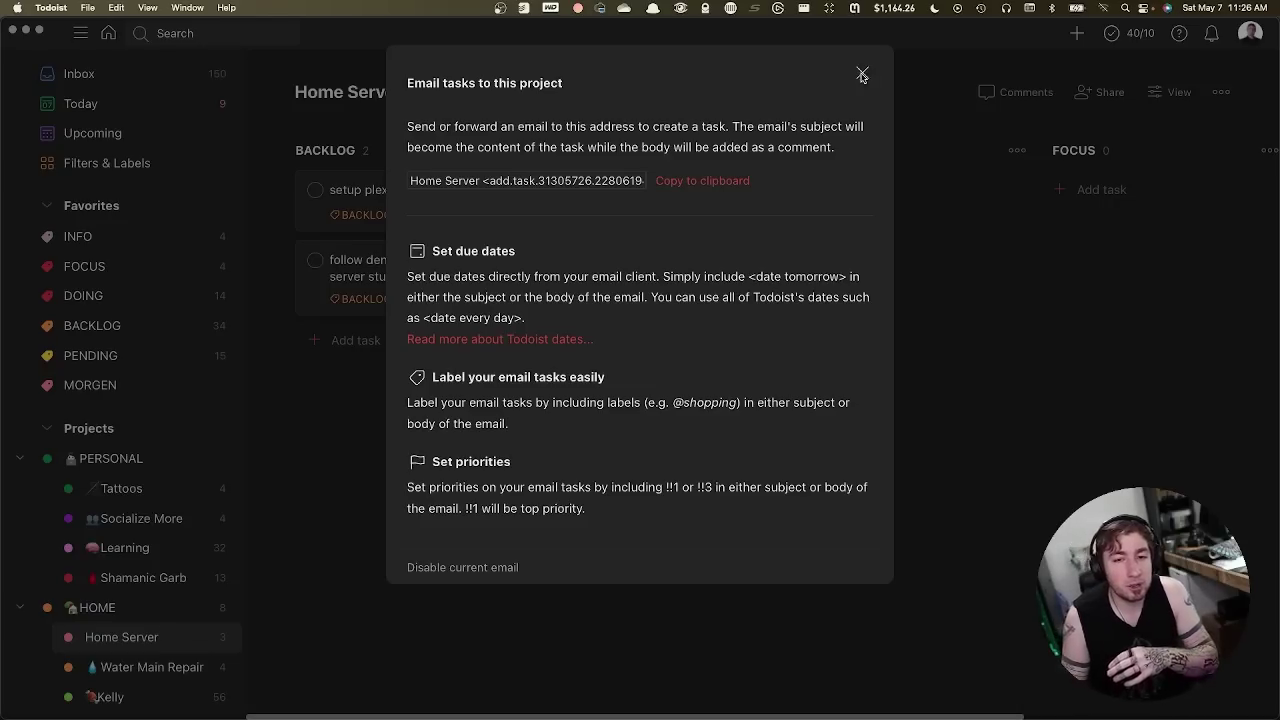
{"action": "left_click", "coordinate": [862, 76]}
{"action": "left_click", "coordinate": [1222, 91]}
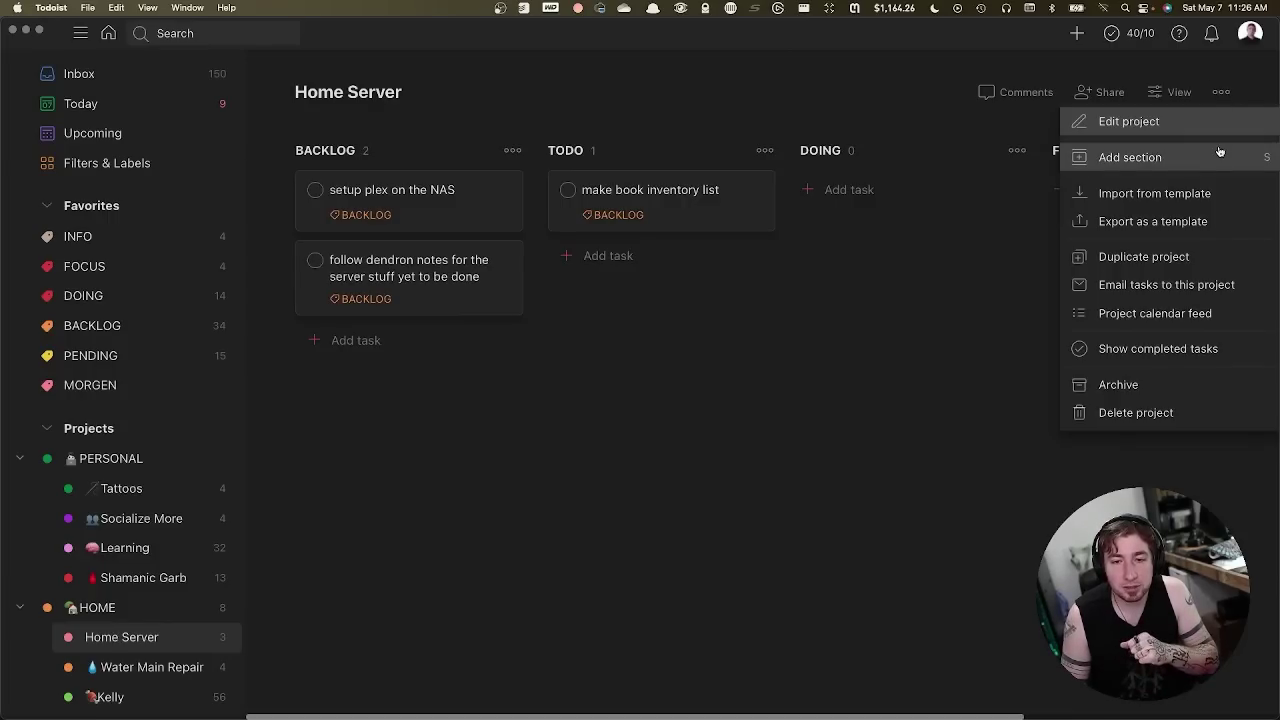
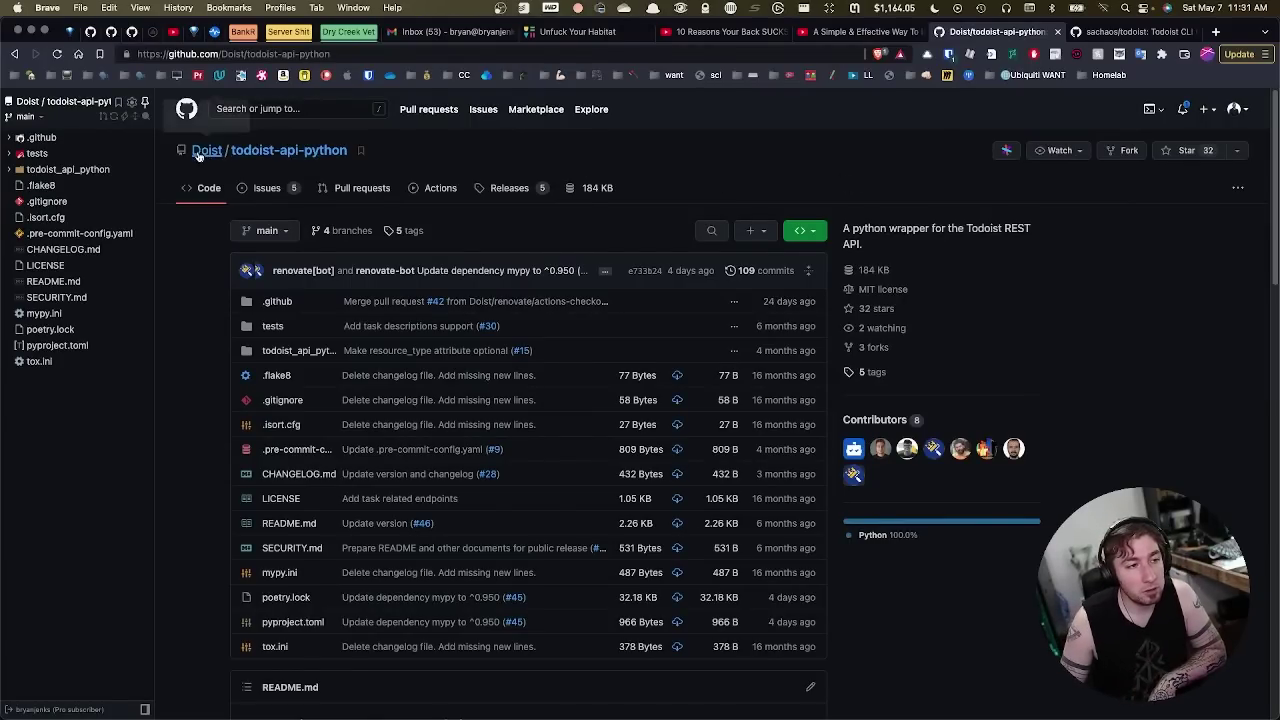
Step: In the Brave browser, examine the Doist/todoist-api-python repository on GitHub, including its file list and the README's installation, usage and development sections
{"action": "mouse_move", "coordinate": [205, 157]}
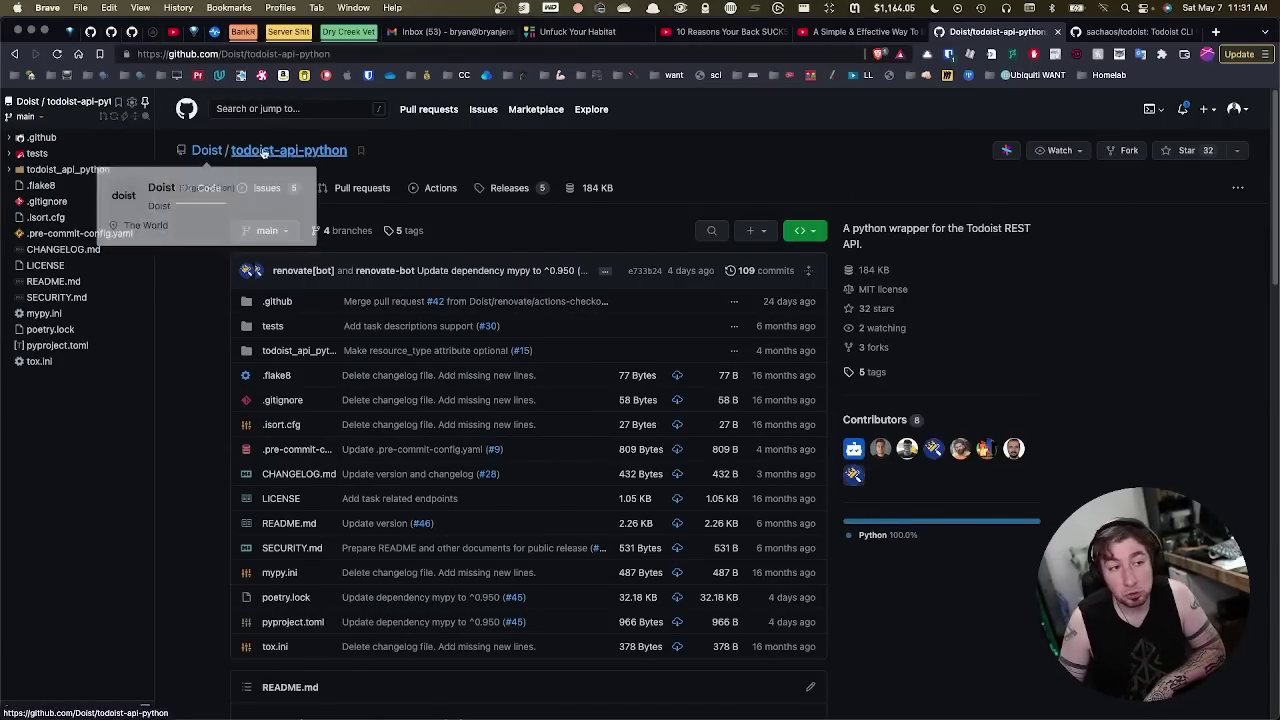
{"action": "scroll", "coordinate": [384, 196], "scroll_direction": "down", "scroll_amount": 10}
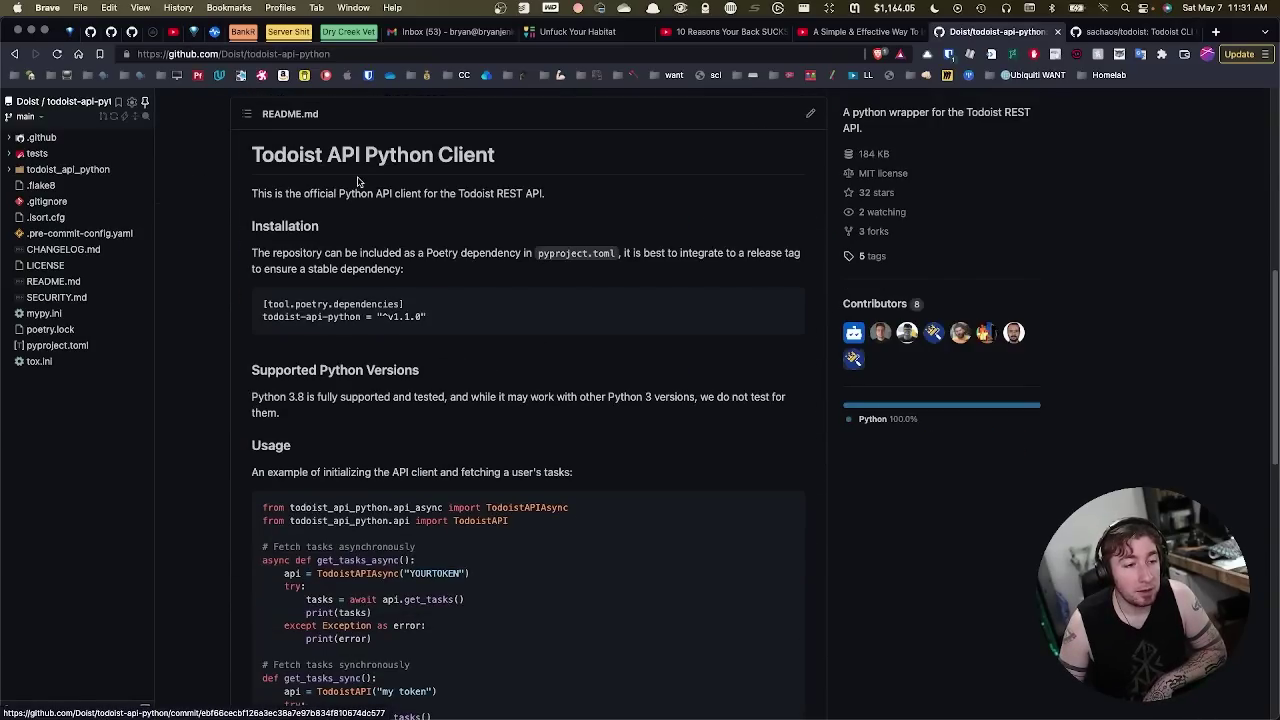
{"action": "scroll", "coordinate": [384, 196], "scroll_direction": "down", "scroll_amount": 1}
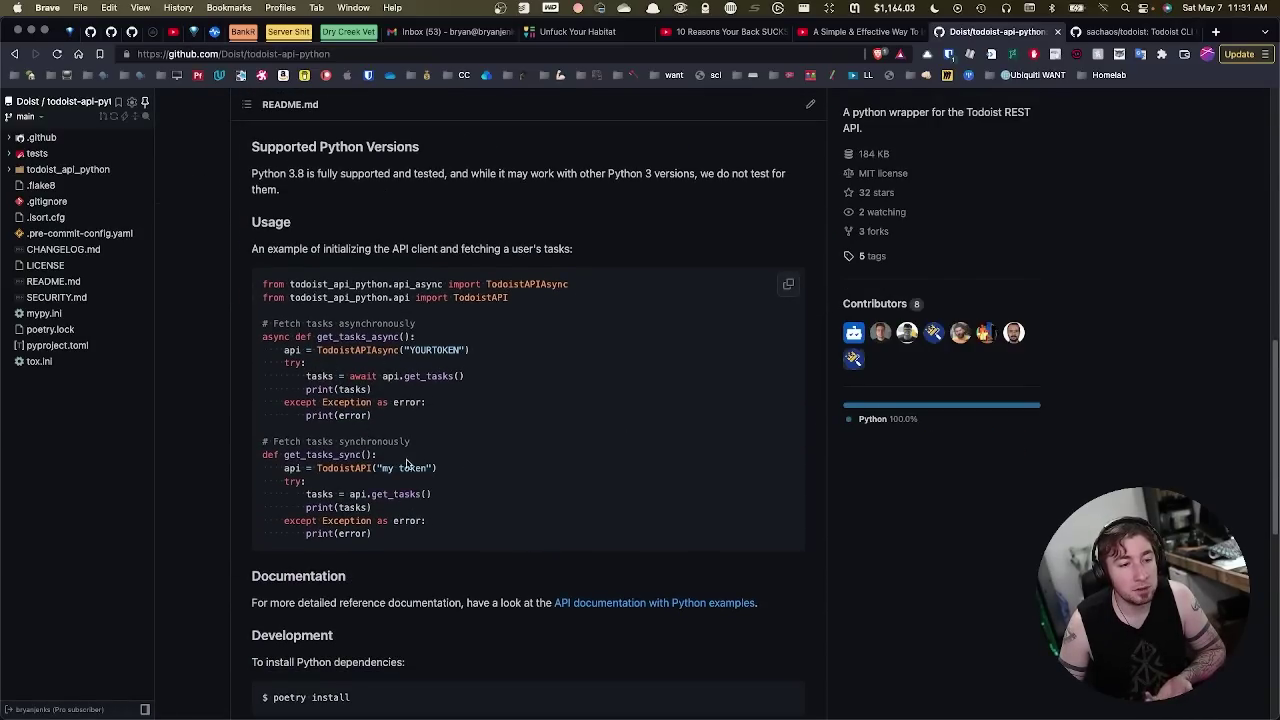
{"action": "scroll", "coordinate": [412, 455], "scroll_direction": "down", "scroll_amount": 3}
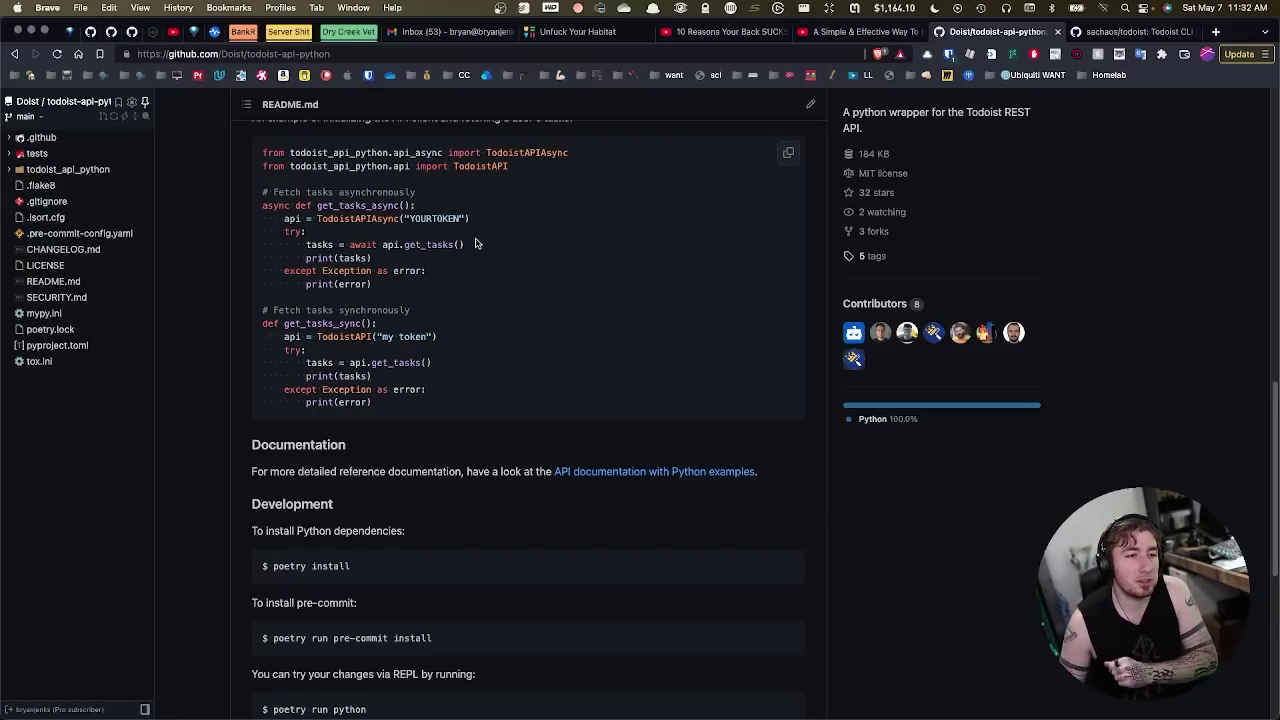
{"action": "double_click", "coordinate": [436, 219]}
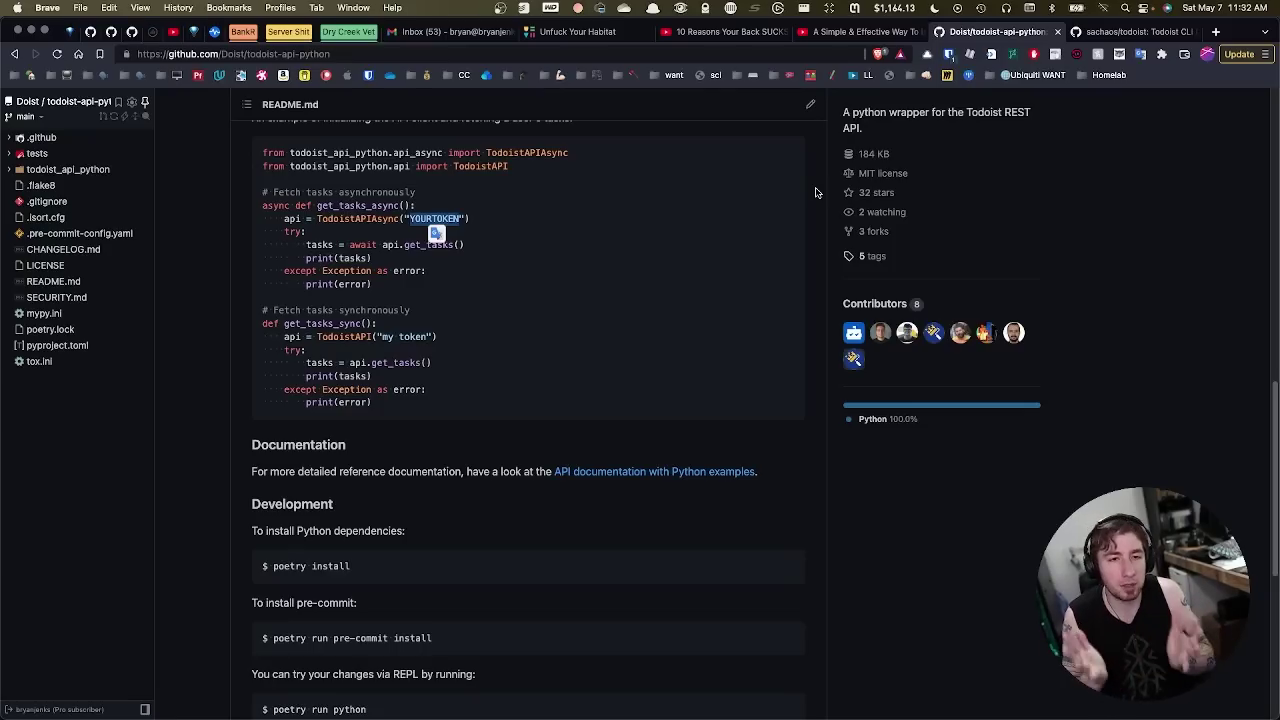
{"action": "scroll", "coordinate": [815, 192], "scroll_direction": "down", "scroll_amount": 5}
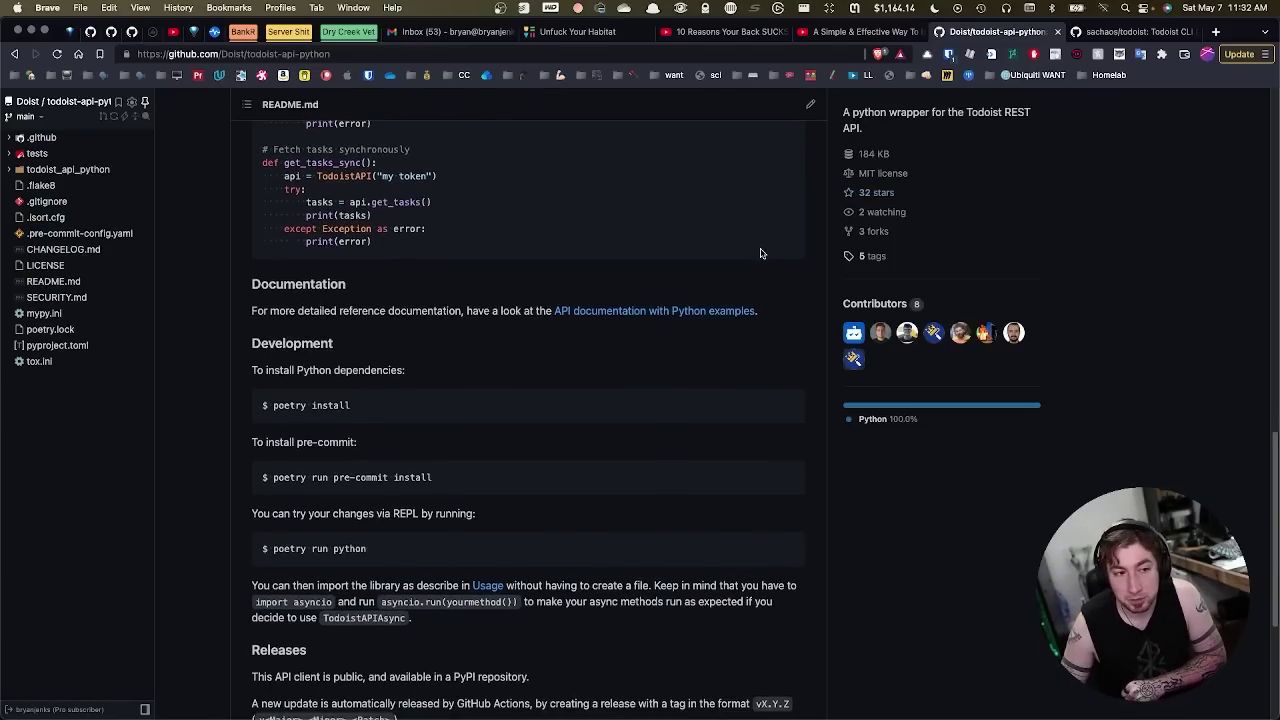
{"action": "scroll", "coordinate": [600, 246], "scroll_direction": "down", "scroll_amount": 6}
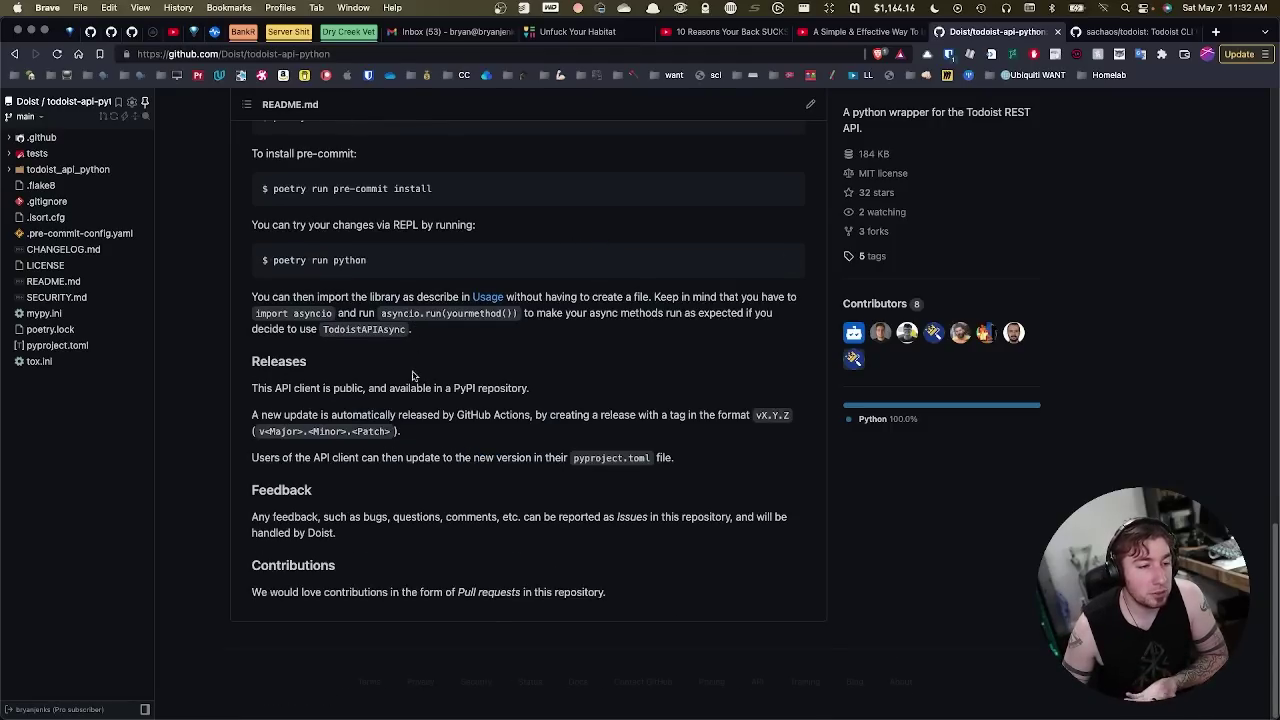
{"action": "scroll", "coordinate": [521, 385], "scroll_direction": "up", "scroll_amount": 15}
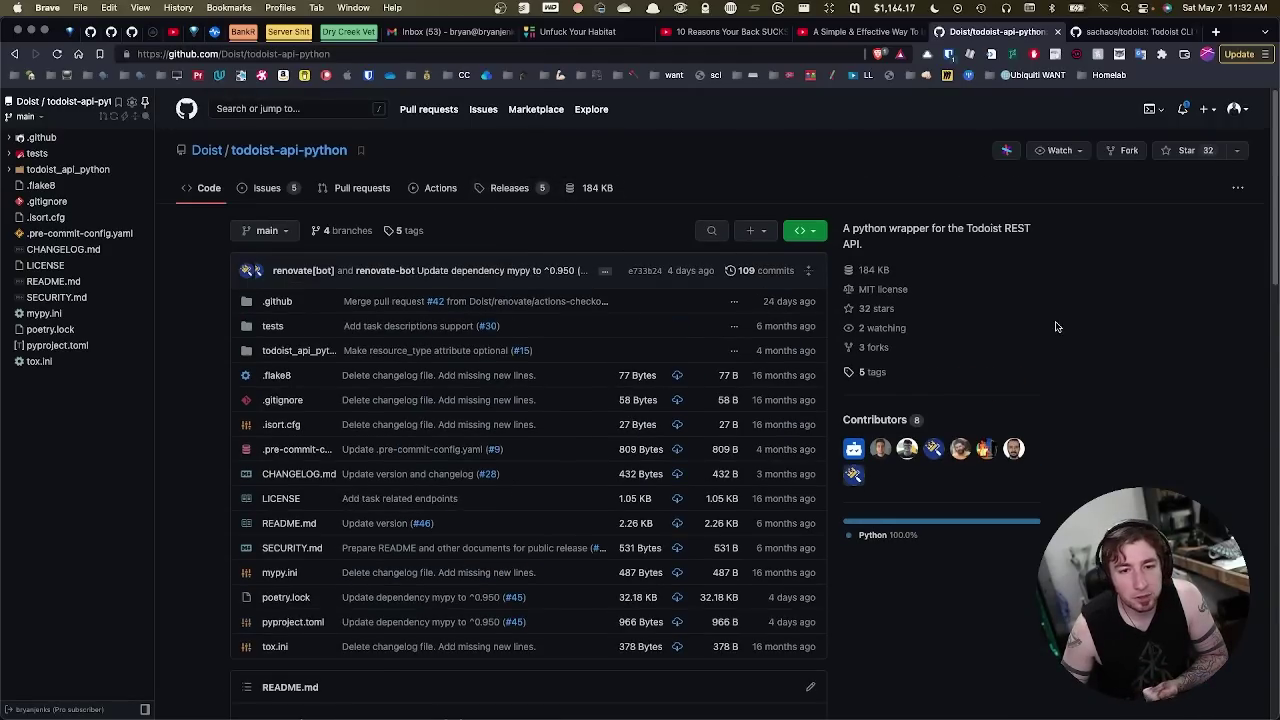
{"action": "scroll", "coordinate": [680, 566], "scroll_direction": "down", "scroll_amount": 15}
{"action": "scroll", "coordinate": [648, 543], "scroll_direction": "up", "scroll_amount": 3}
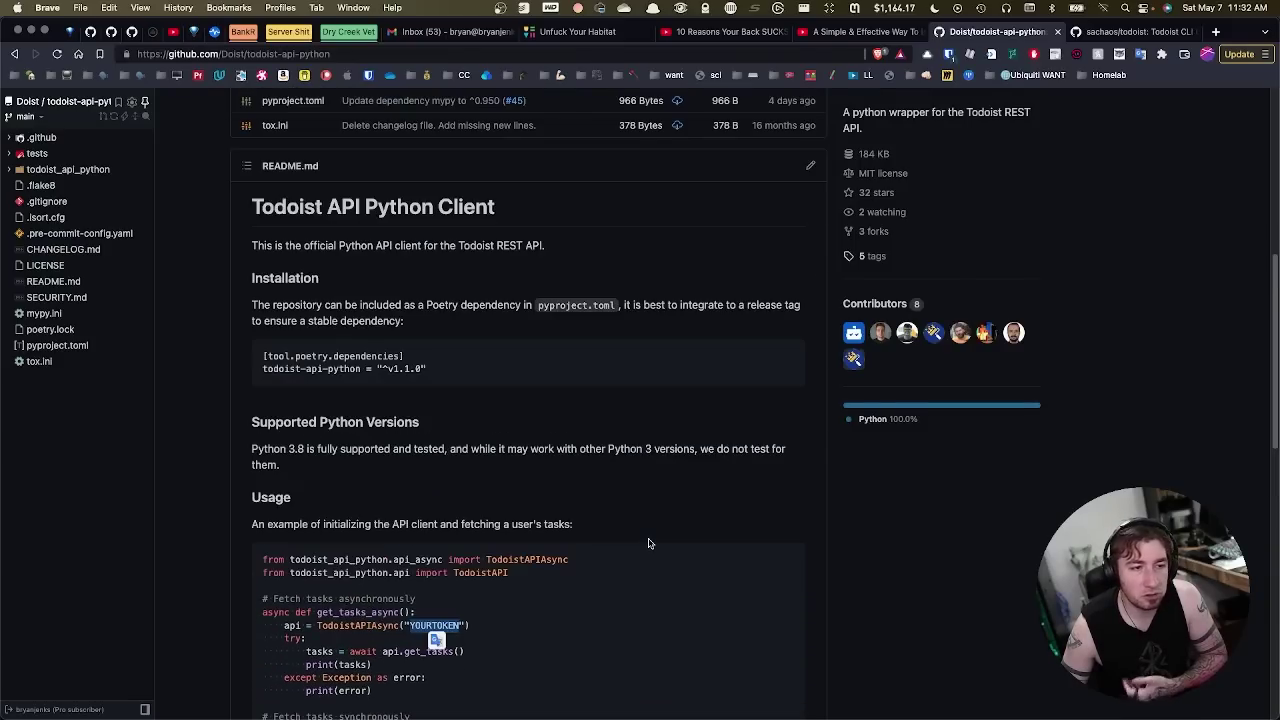
{"action": "scroll", "coordinate": [602, 414], "scroll_direction": "up", "scroll_amount": 1}
{"action": "scroll", "coordinate": [602, 414], "scroll_direction": "up", "scroll_amount": 6}
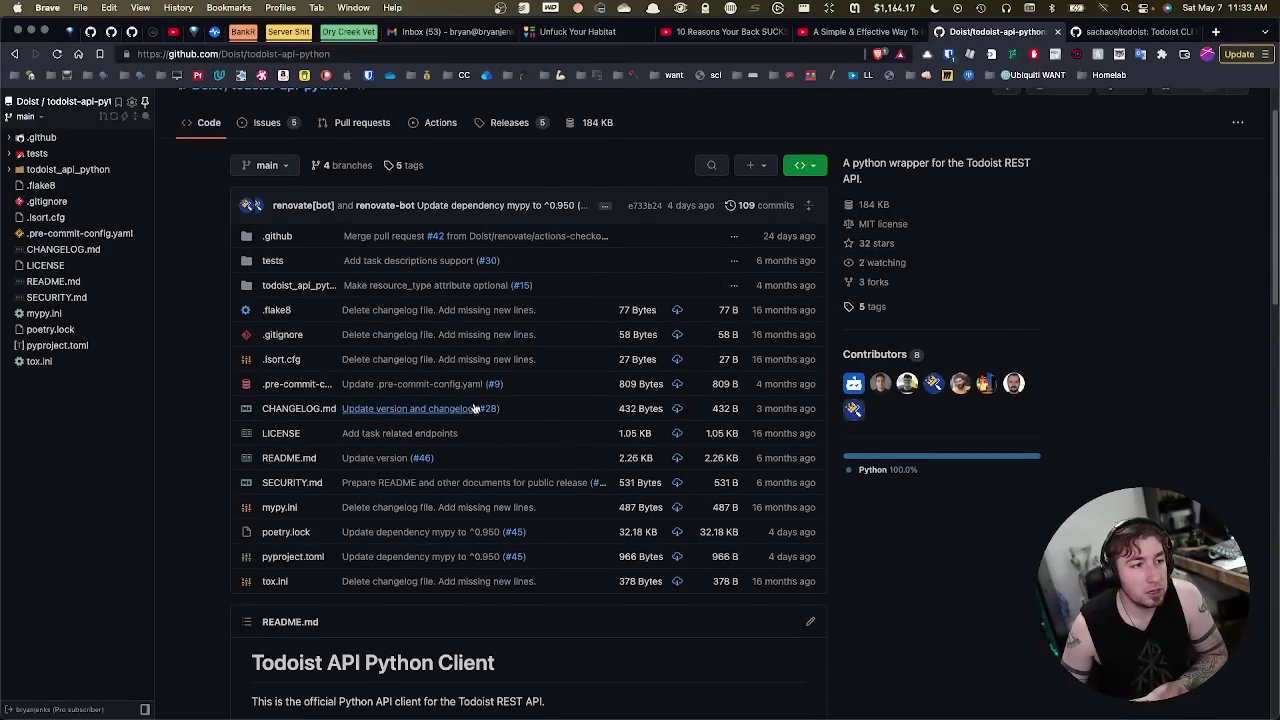
{"action": "scroll", "coordinate": [478, 409], "scroll_direction": "down", "scroll_amount": 6}
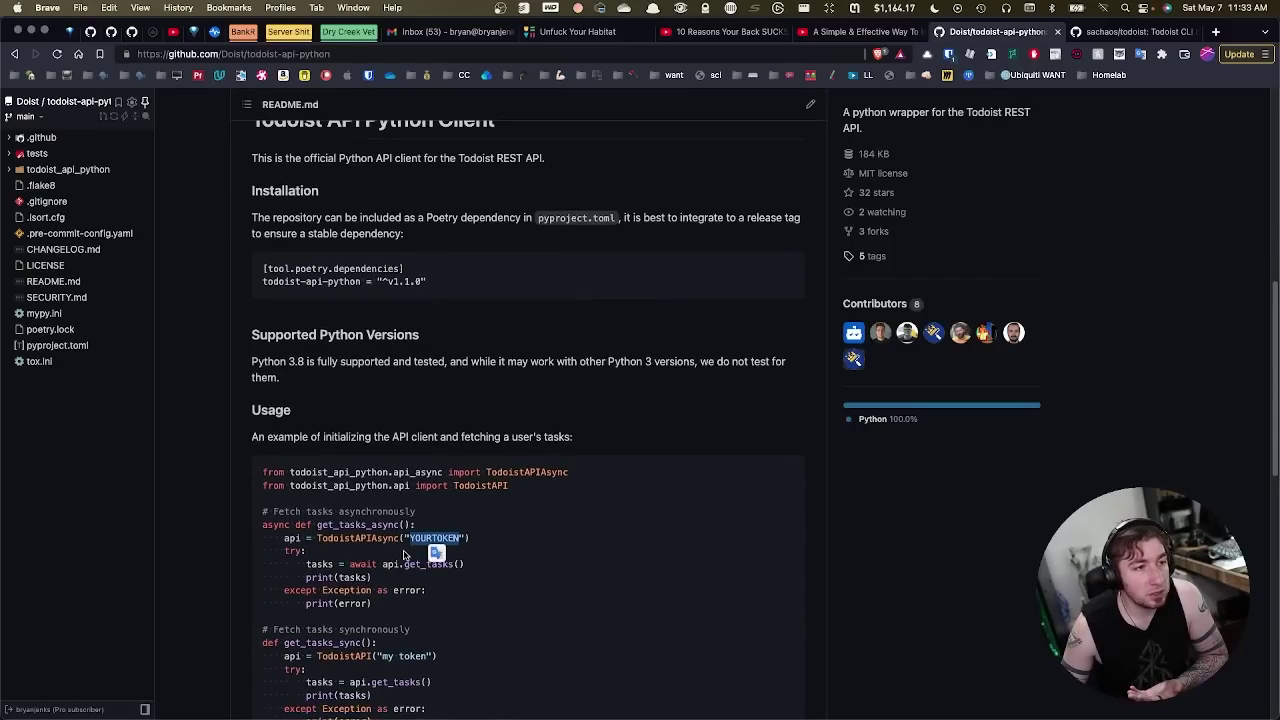
Step: Open the API documentation with Python examples referenced in the README's Documentation section
{"action": "scroll", "coordinate": [410, 355], "scroll_direction": "down", "scroll_amount": 3}
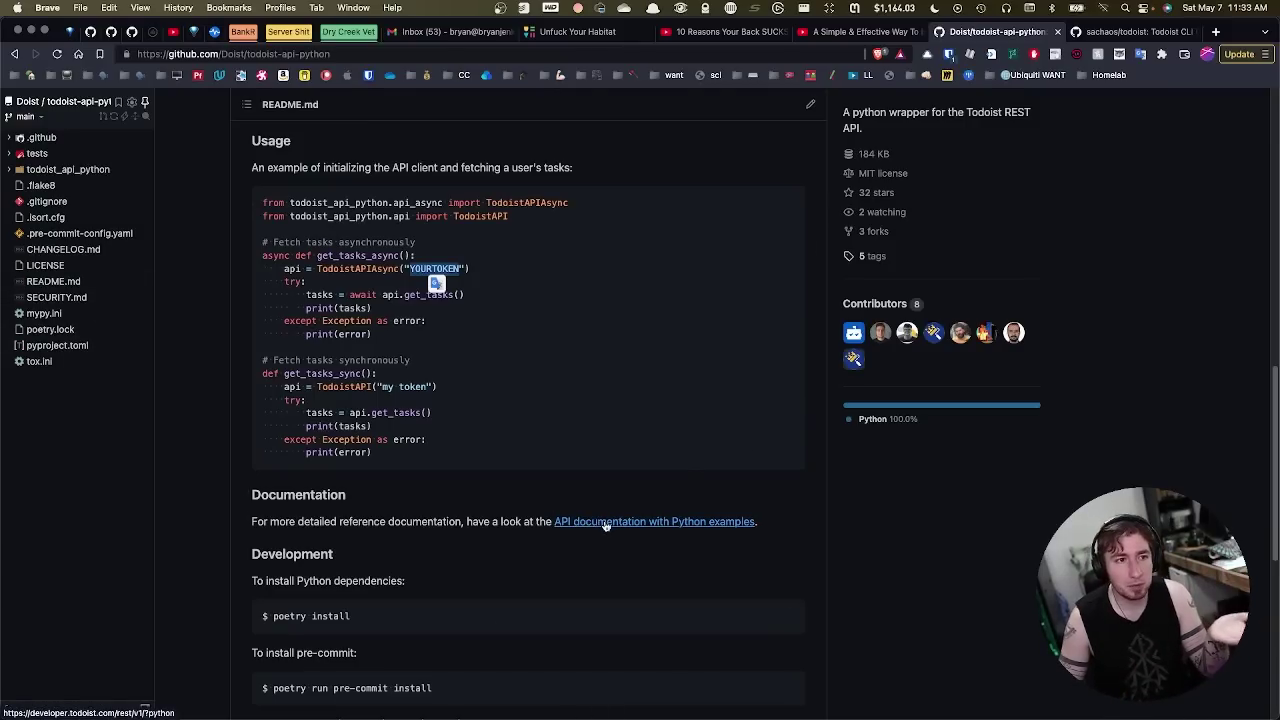
{"action": "double_click", "coordinate": [300, 521]}
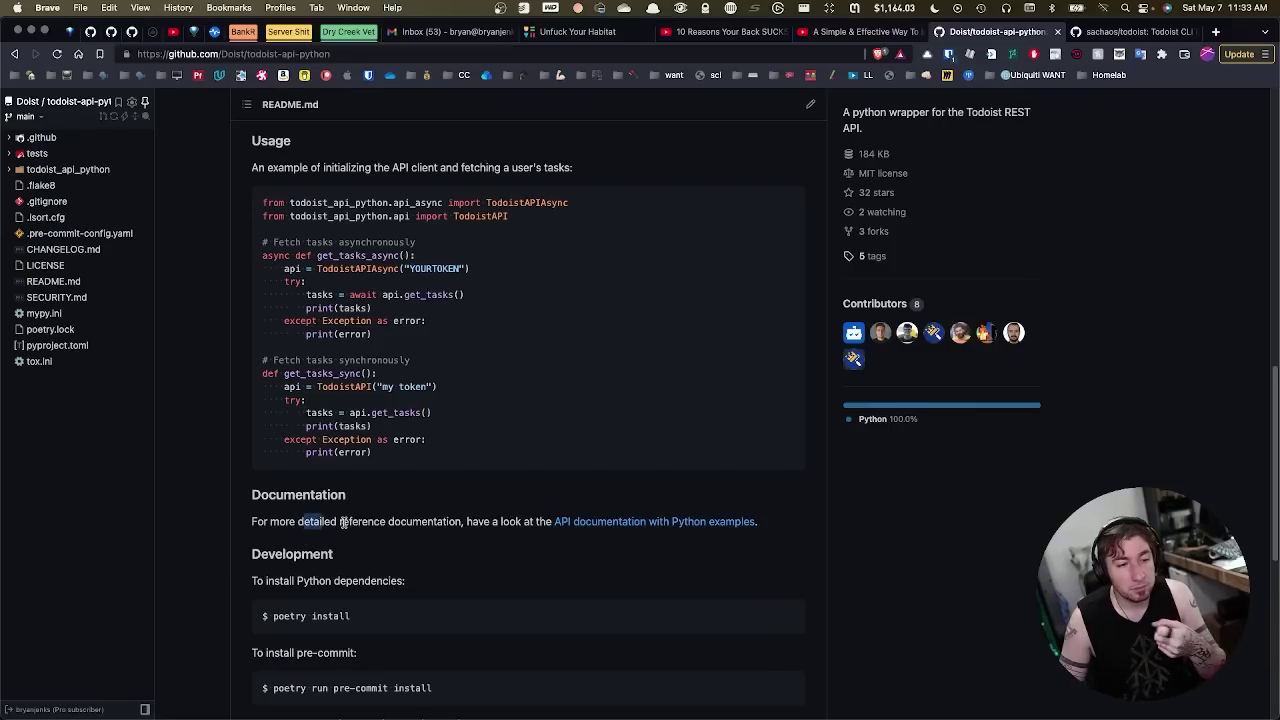
{"action": "left_click_drag", "start_coordinate": [342, 521], "coordinate": [480, 521]}
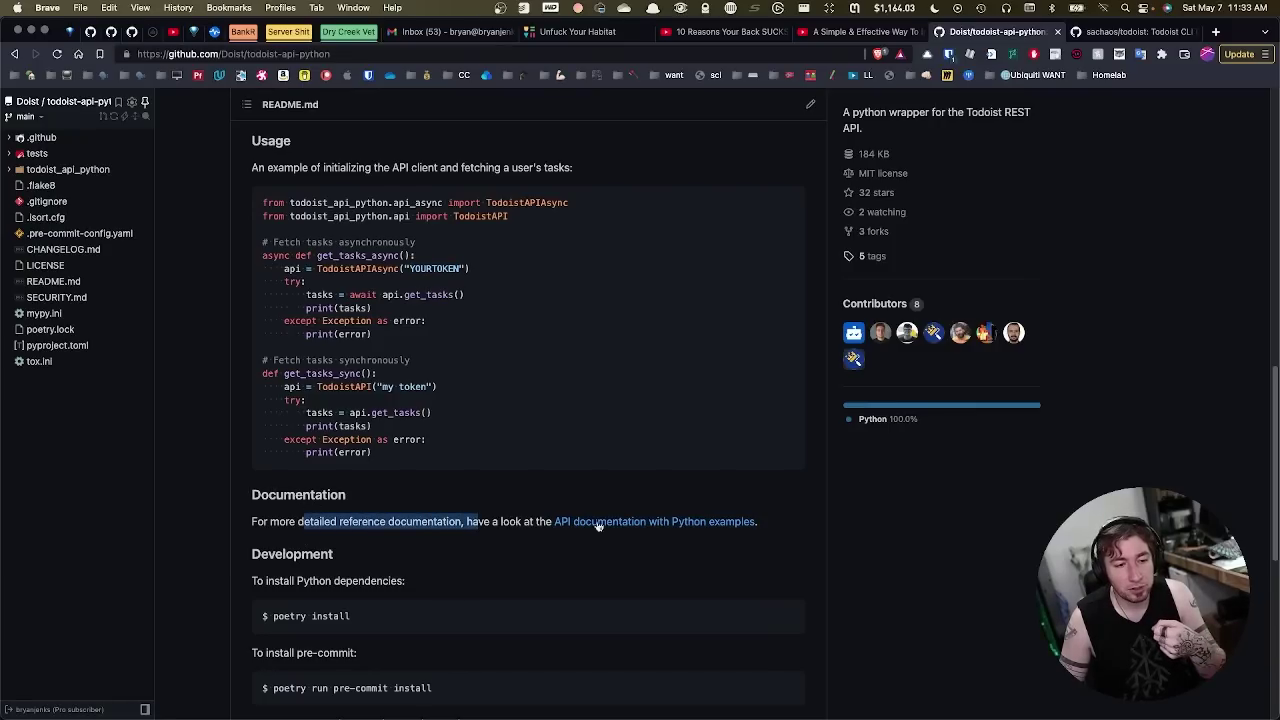
{"action": "left_click", "coordinate": [691, 523]}
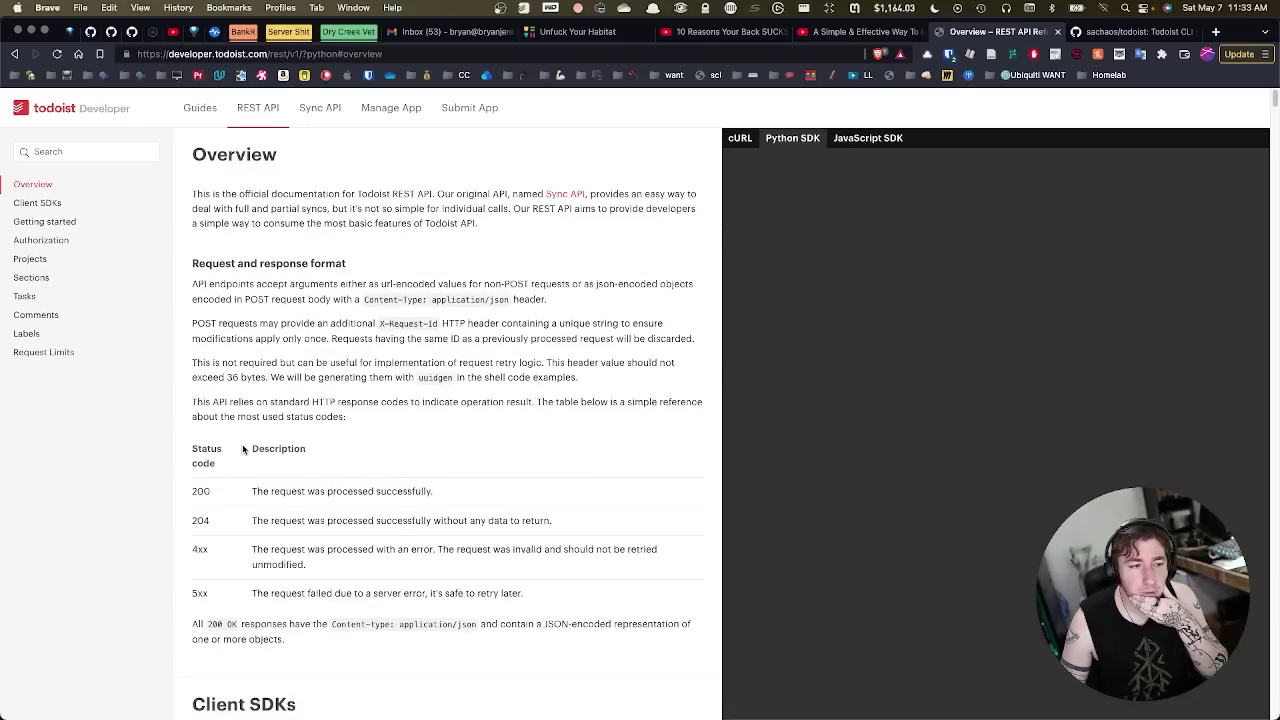
Step: Examine the REST API's Client SDKs and Getting started sections, including the Python examples for getting projects, adding a project, and adding and updating a task
{"action": "scroll", "coordinate": [245, 448], "scroll_direction": "down", "scroll_amount": 8}
{"action": "scroll", "coordinate": [297, 440], "scroll_direction": "down", "scroll_amount": 6}
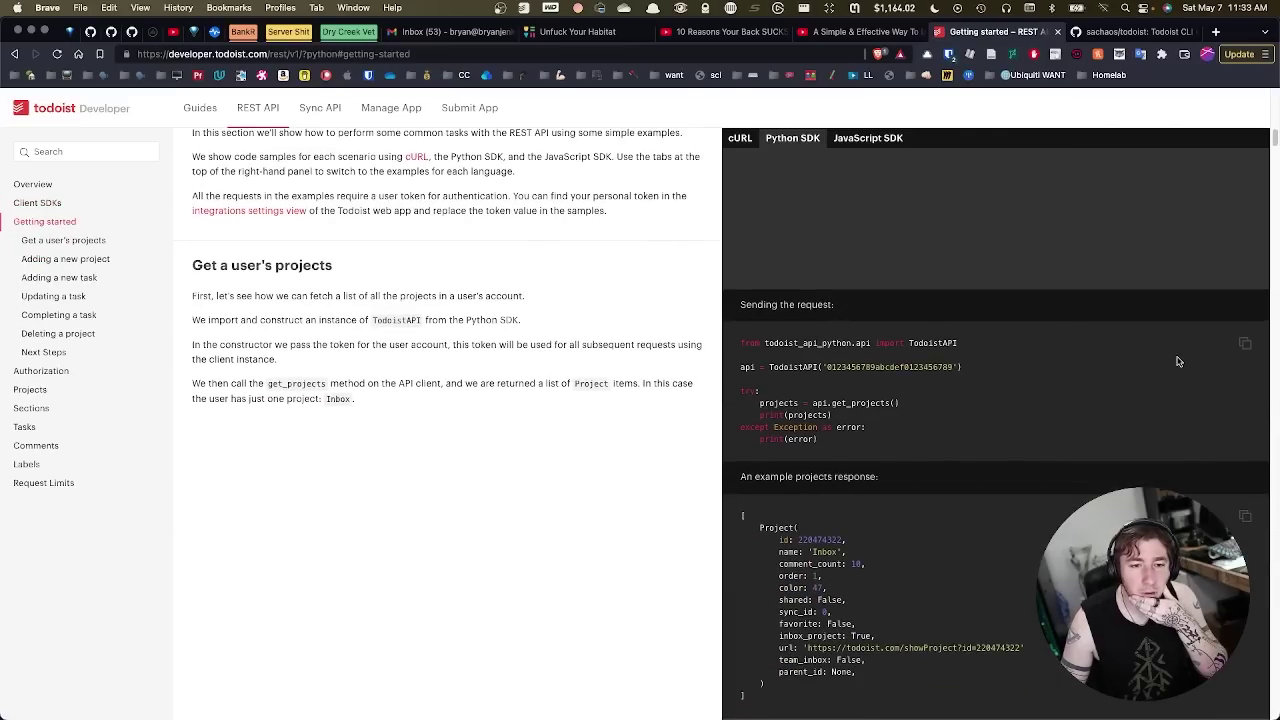
{"action": "scroll", "coordinate": [1000, 395], "scroll_direction": "down", "scroll_amount": 1}
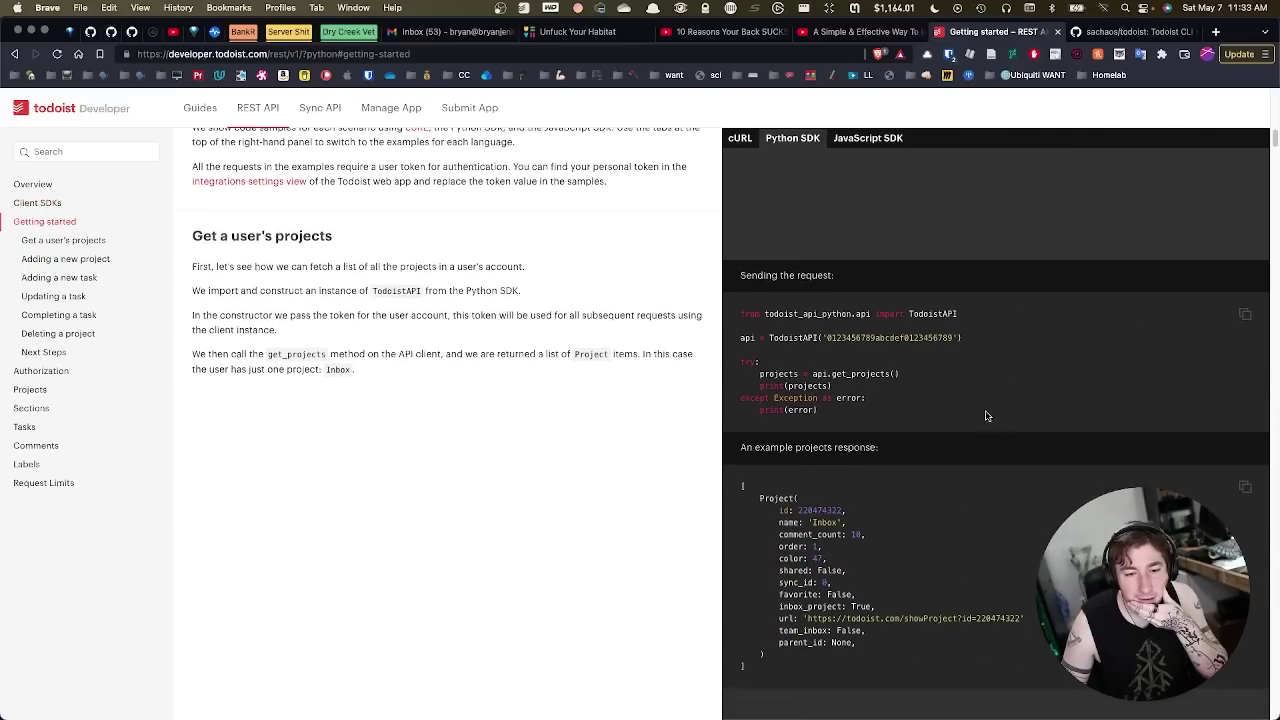
{"action": "scroll", "coordinate": [894, 440], "scroll_direction": "up", "scroll_amount": 5}
{"action": "scroll", "coordinate": [900, 425], "scroll_direction": "up", "scroll_amount": 3}
{"action": "scroll", "coordinate": [903, 431], "scroll_direction": "down", "scroll_amount": 10}
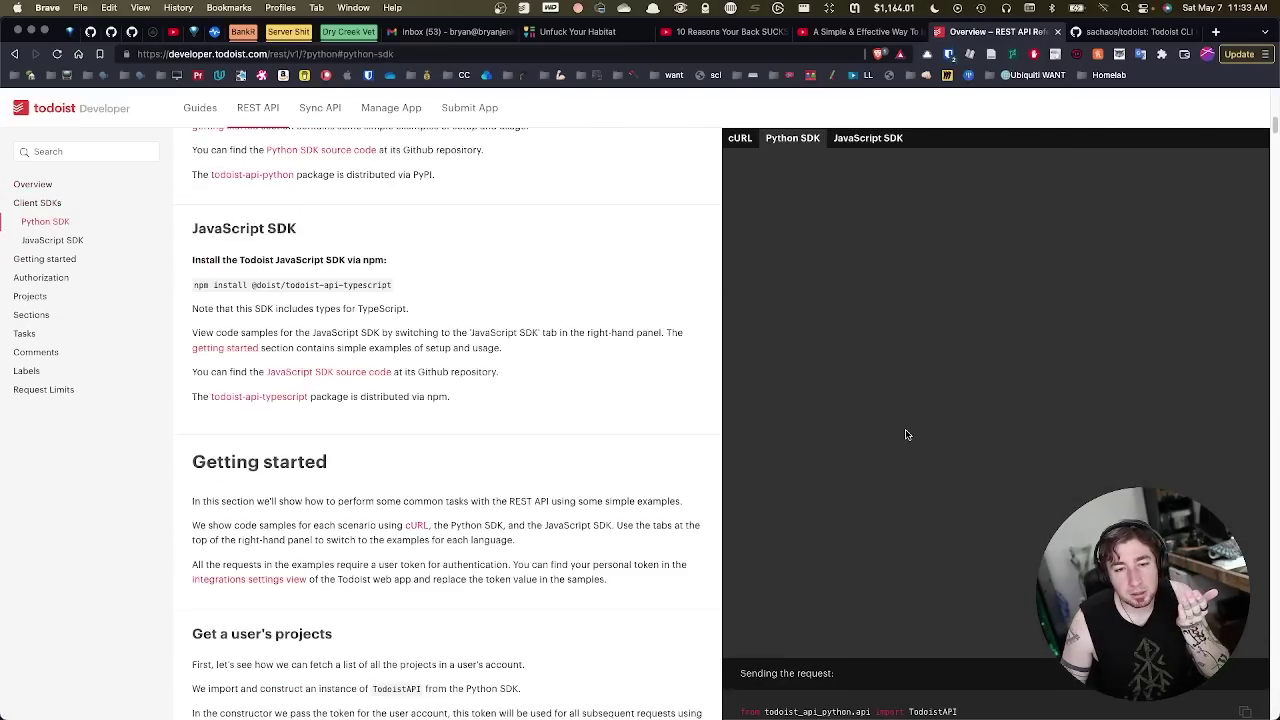
{"action": "scroll", "coordinate": [913, 216], "scroll_direction": "up", "scroll_amount": 1}
{"action": "scroll", "coordinate": [911, 230], "scroll_direction": "up", "scroll_amount": 1}
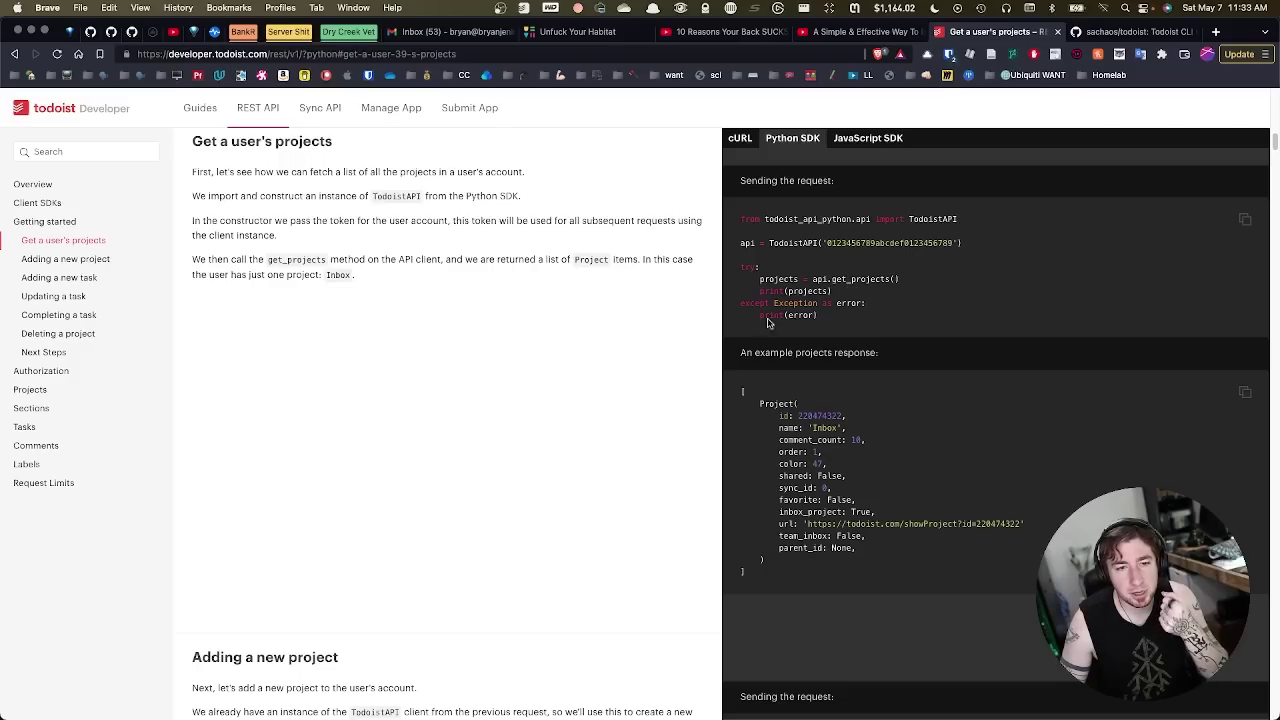
{"action": "scroll", "coordinate": [884, 300], "scroll_direction": "down", "scroll_amount": 8}
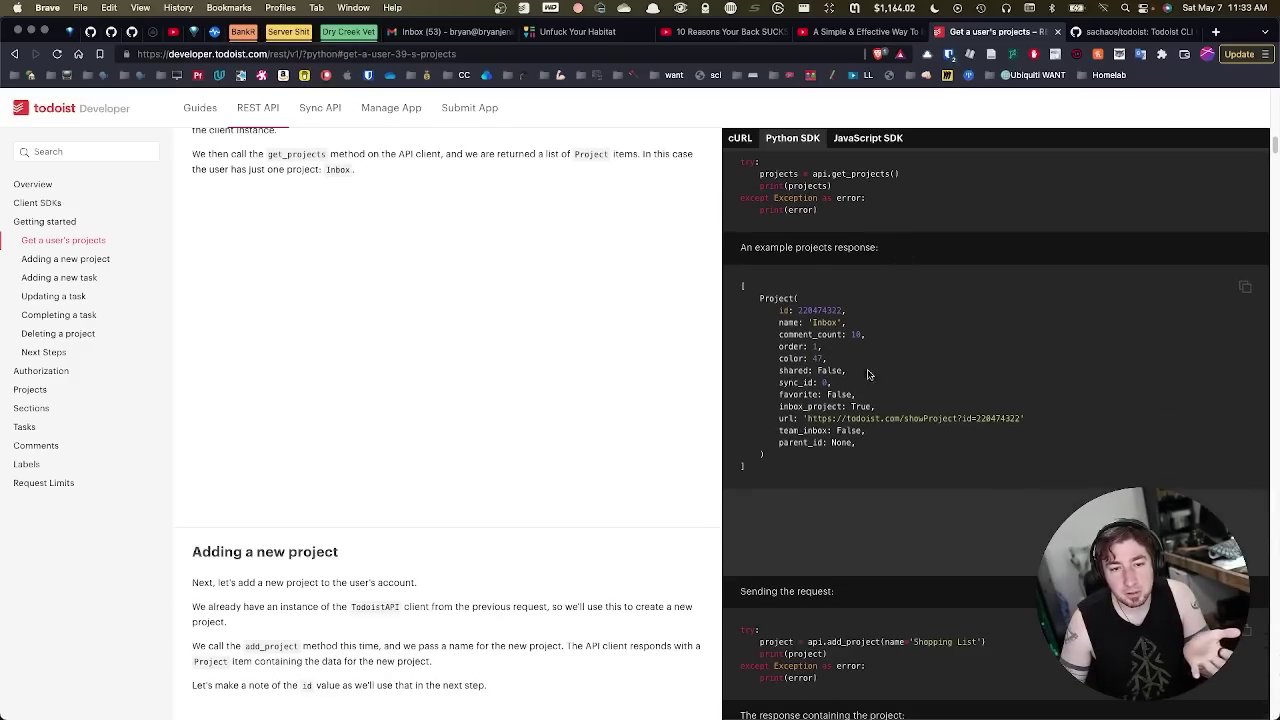
{"action": "scroll", "coordinate": [884, 359], "scroll_direction": "down", "scroll_amount": 6}
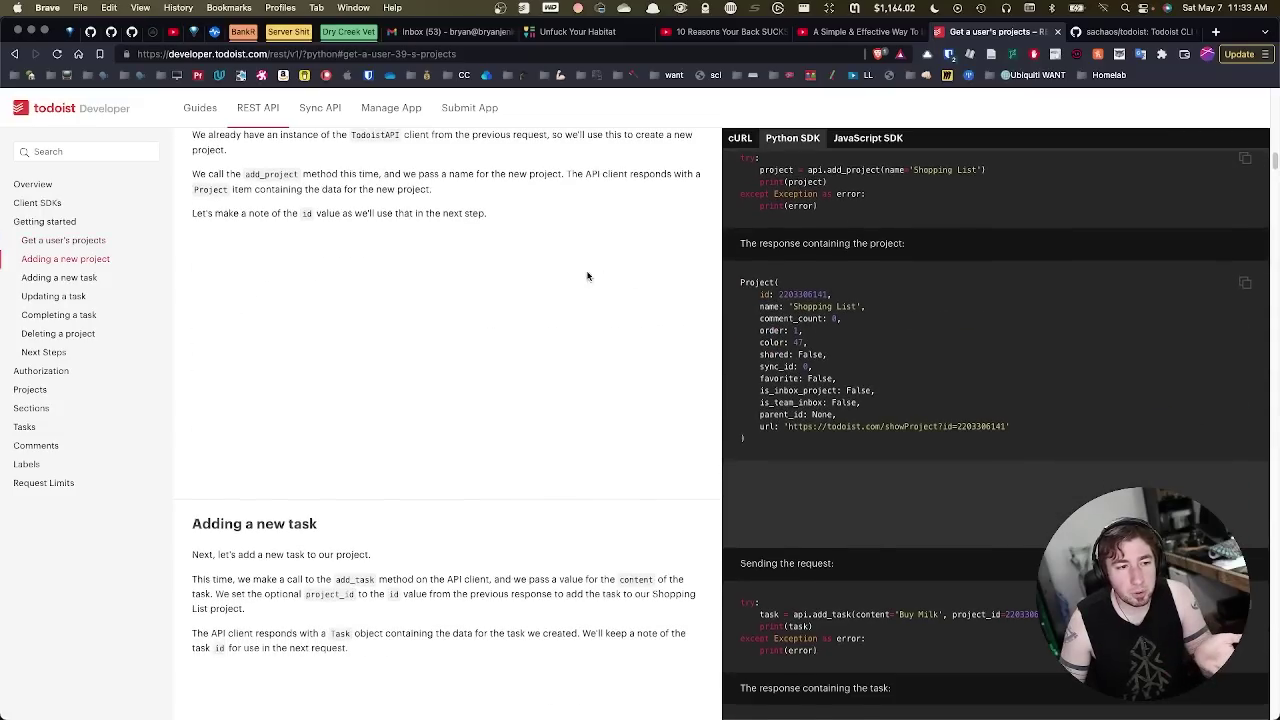
{"action": "scroll", "coordinate": [571, 323], "scroll_direction": "down", "scroll_amount": 6}
{"action": "scroll", "coordinate": [820, 220], "scroll_direction": "down", "scroll_amount": 1}
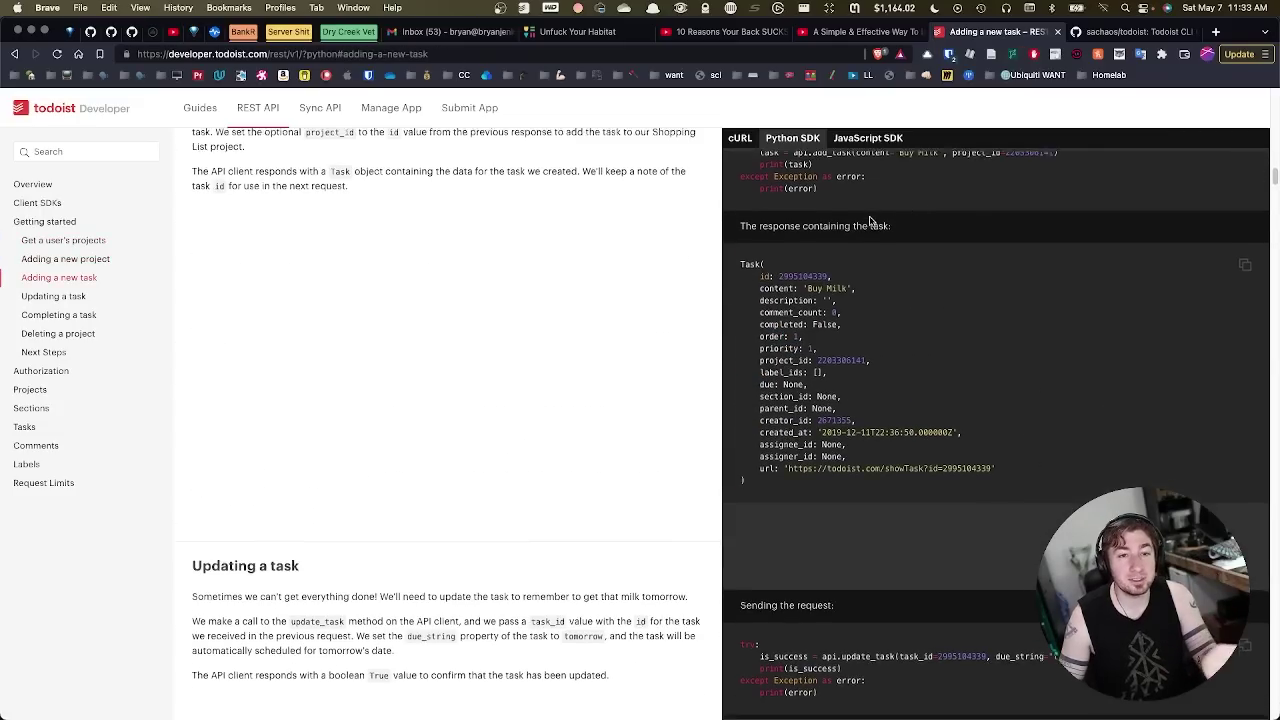
{"action": "scroll", "coordinate": [895, 320], "scroll_direction": "up", "scroll_amount": 4}
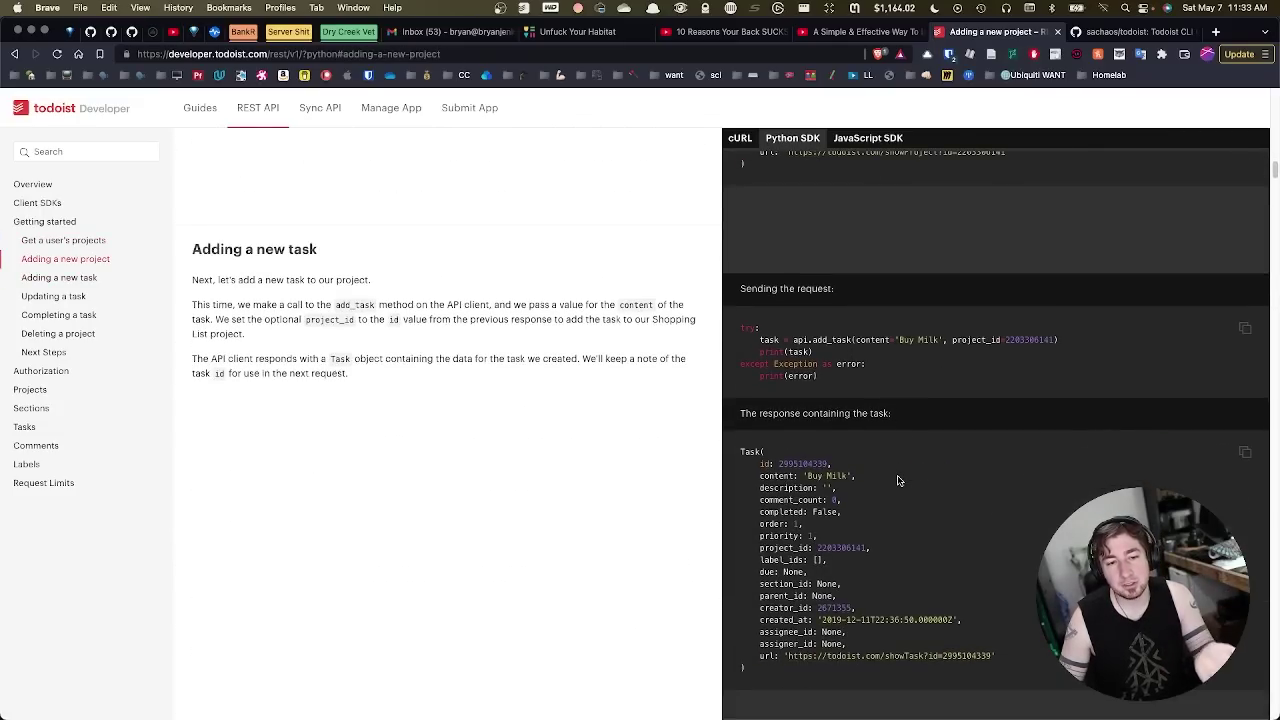
{"action": "scroll", "coordinate": [895, 478], "scroll_direction": "down", "scroll_amount": 10}
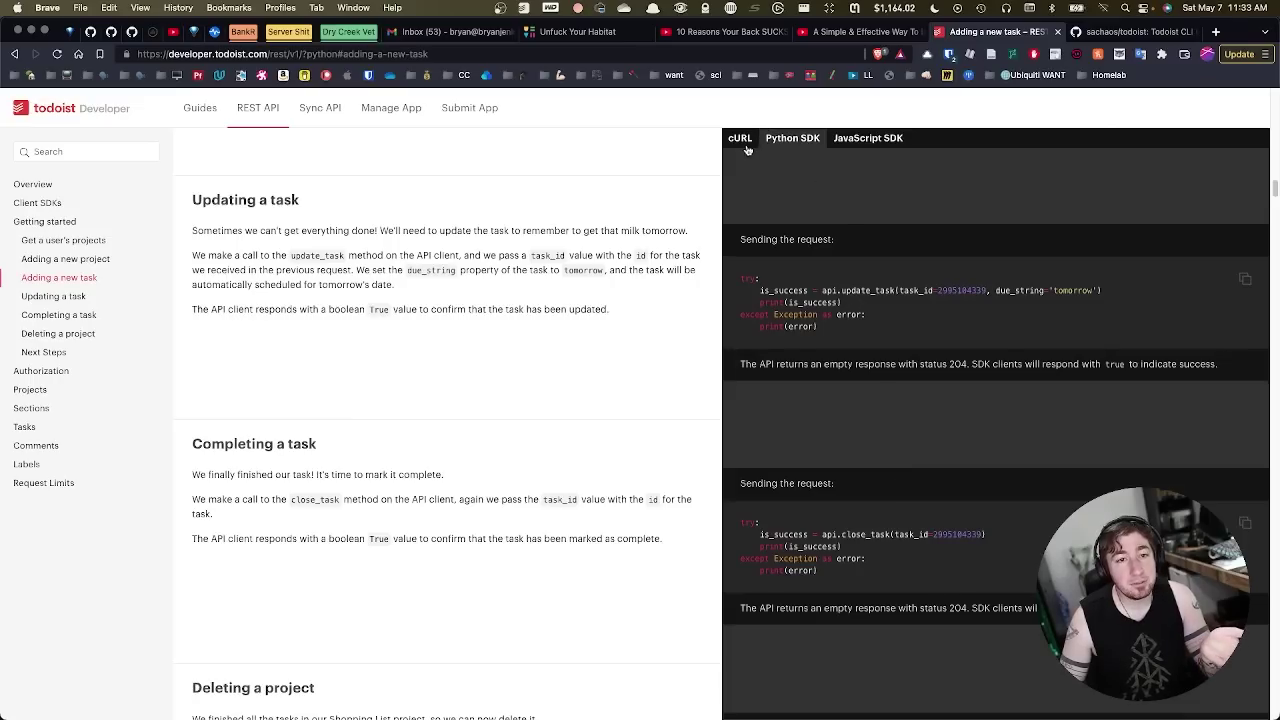
Step: Compare the cURL, JavaScript SDK and Python SDK samples for adding a new task, finishing on the Python SDK sample
{"action": "left_click", "coordinate": [746, 143]}
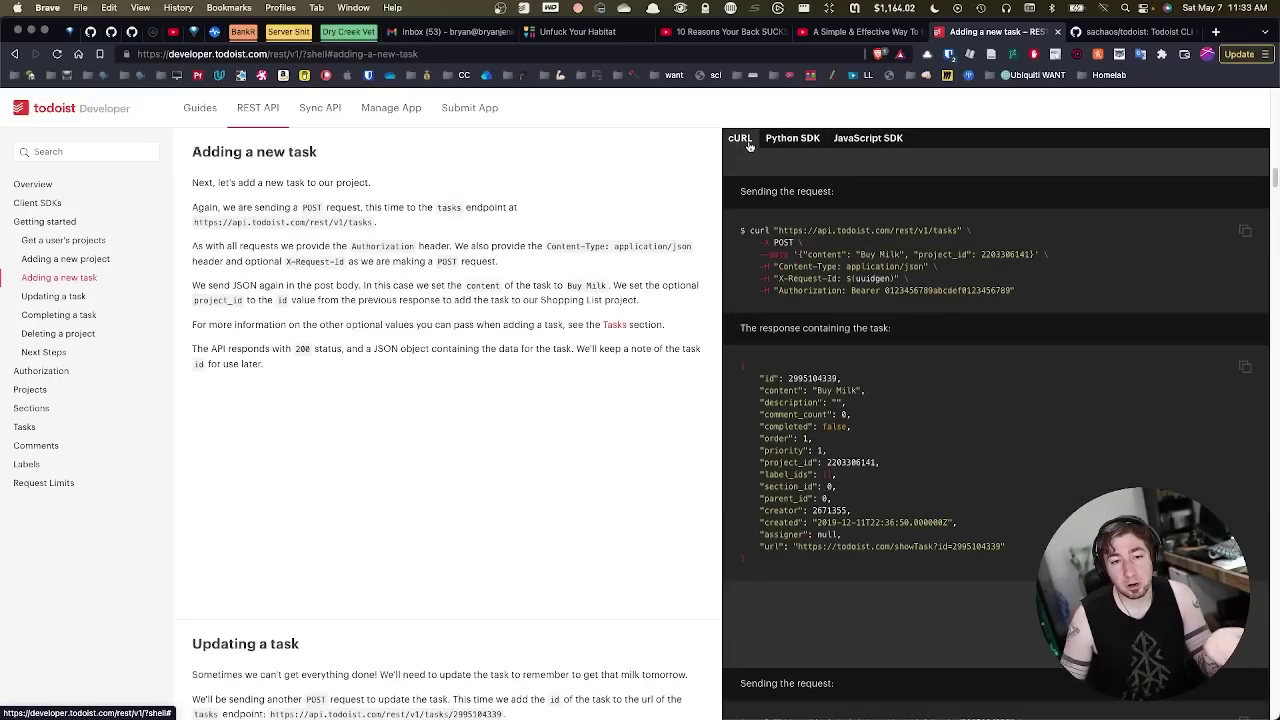
{"action": "left_click", "coordinate": [869, 139]}
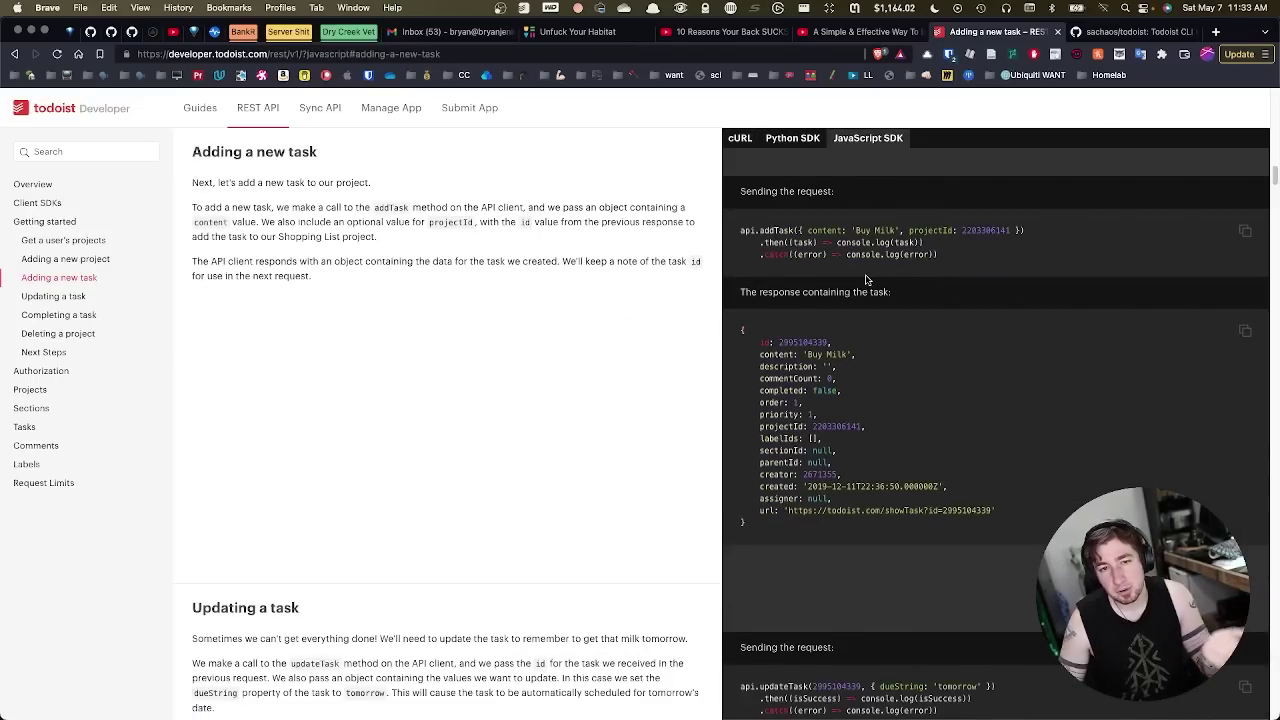
{"action": "left_click", "coordinate": [783, 141]}
{"action": "left_click", "coordinate": [740, 140]}
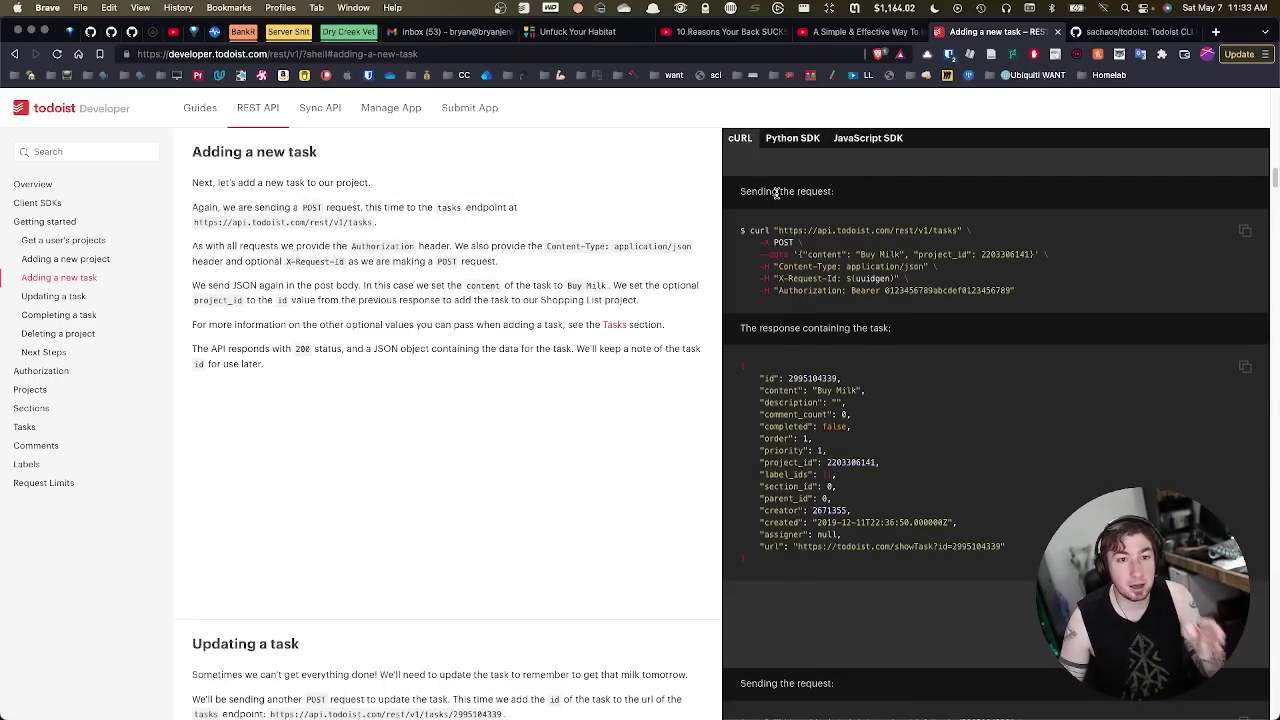
{"action": "left_click", "coordinate": [799, 139]}
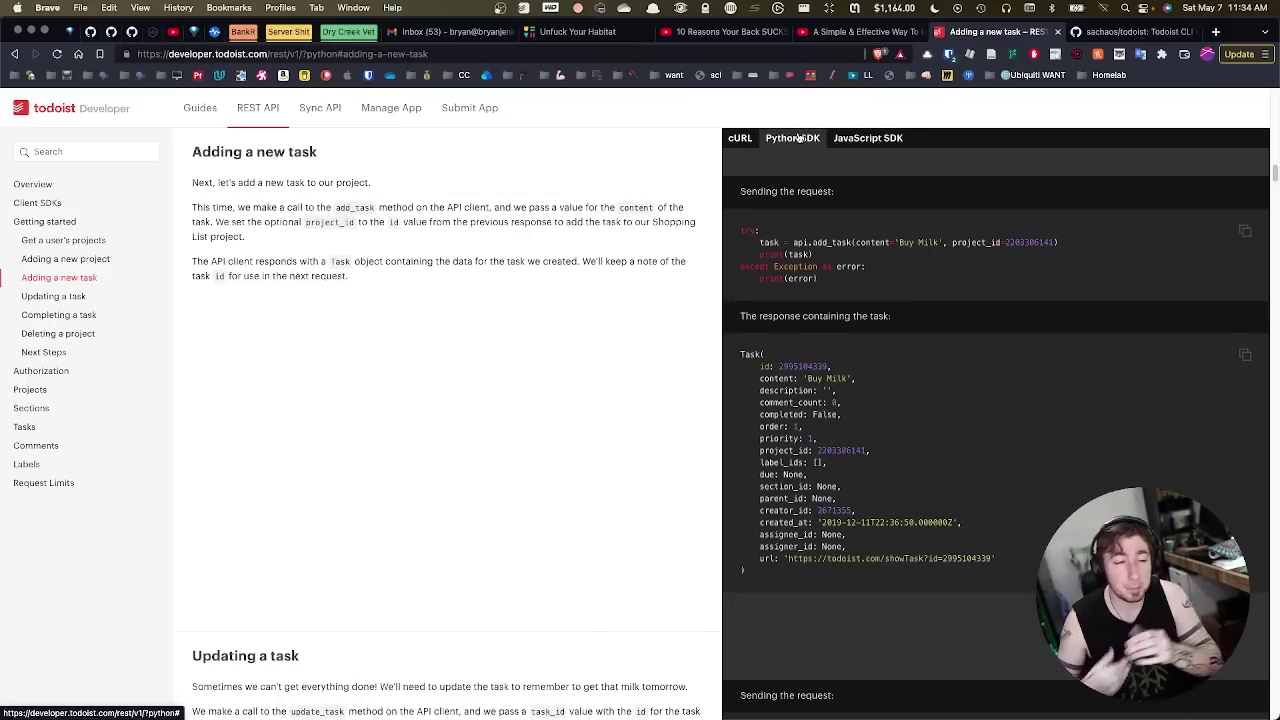
Step: Examine the sachaos/todoist CLI client repository, including its file list and the README's demo, usage and shell completion sections, and return to the API documentation
{"action": "left_click", "coordinate": [1143, 39]}
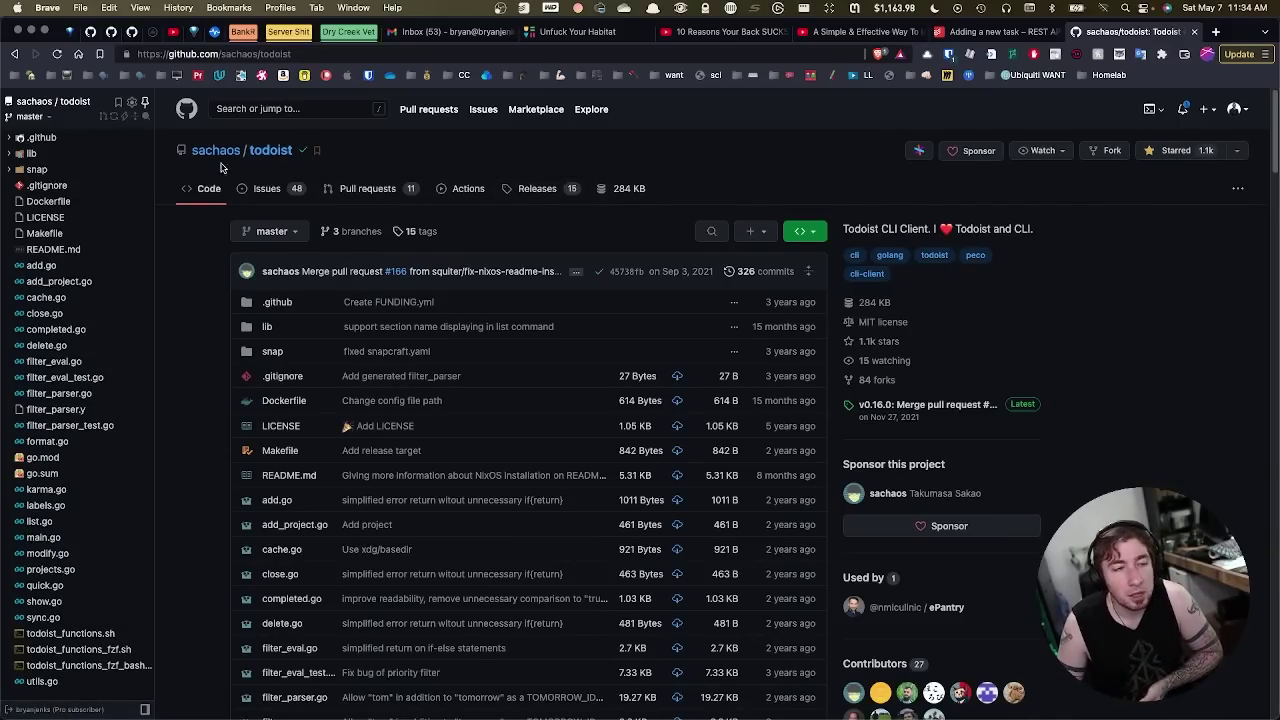
{"action": "scroll", "coordinate": [330, 172], "scroll_direction": "down", "scroll_amount": 5}
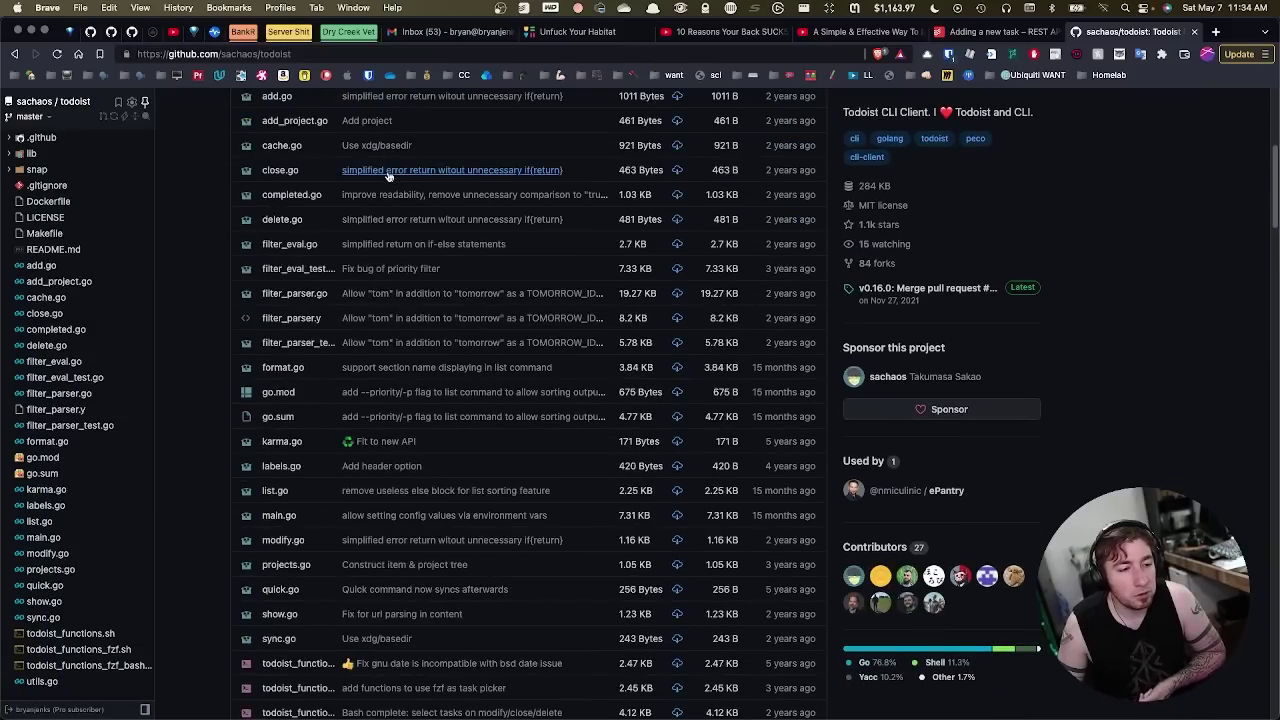
{"action": "scroll", "coordinate": [388, 176], "scroll_direction": "down", "scroll_amount": 12}
{"action": "scroll", "coordinate": [545, 223], "scroll_direction": "up", "scroll_amount": 5}
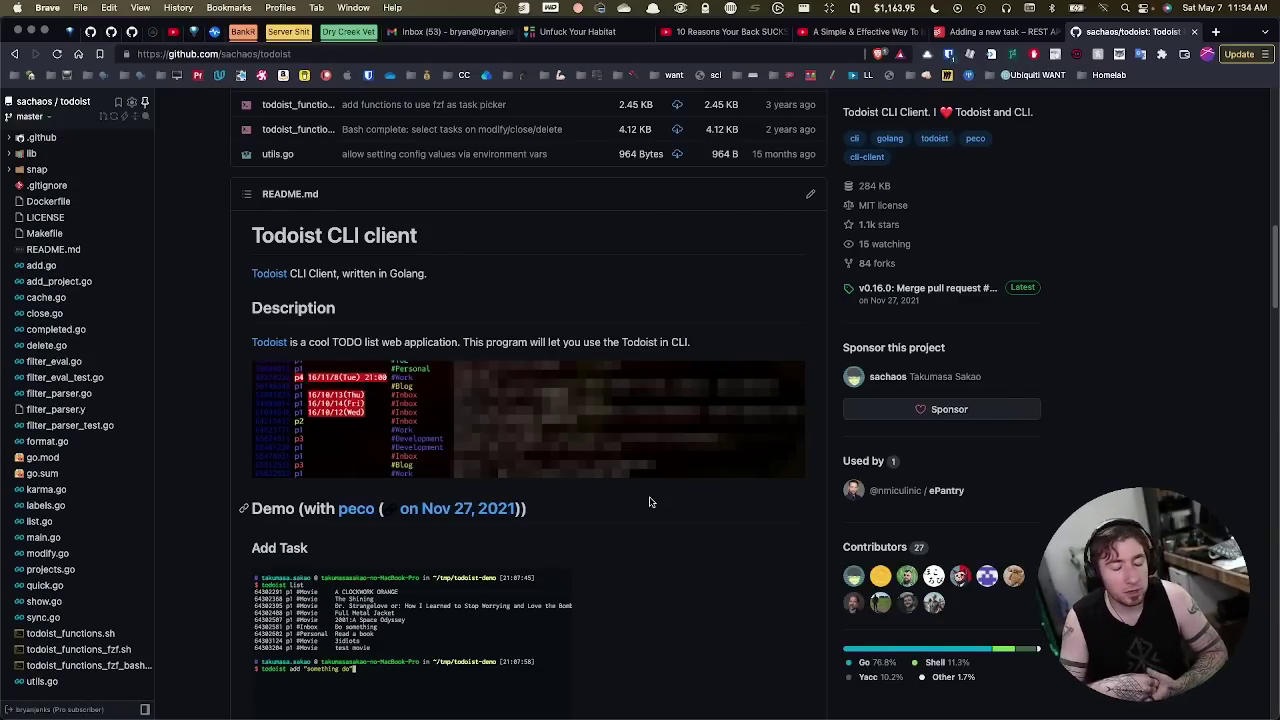
{"action": "scroll", "coordinate": [649, 502], "scroll_direction": "down", "scroll_amount": 3}
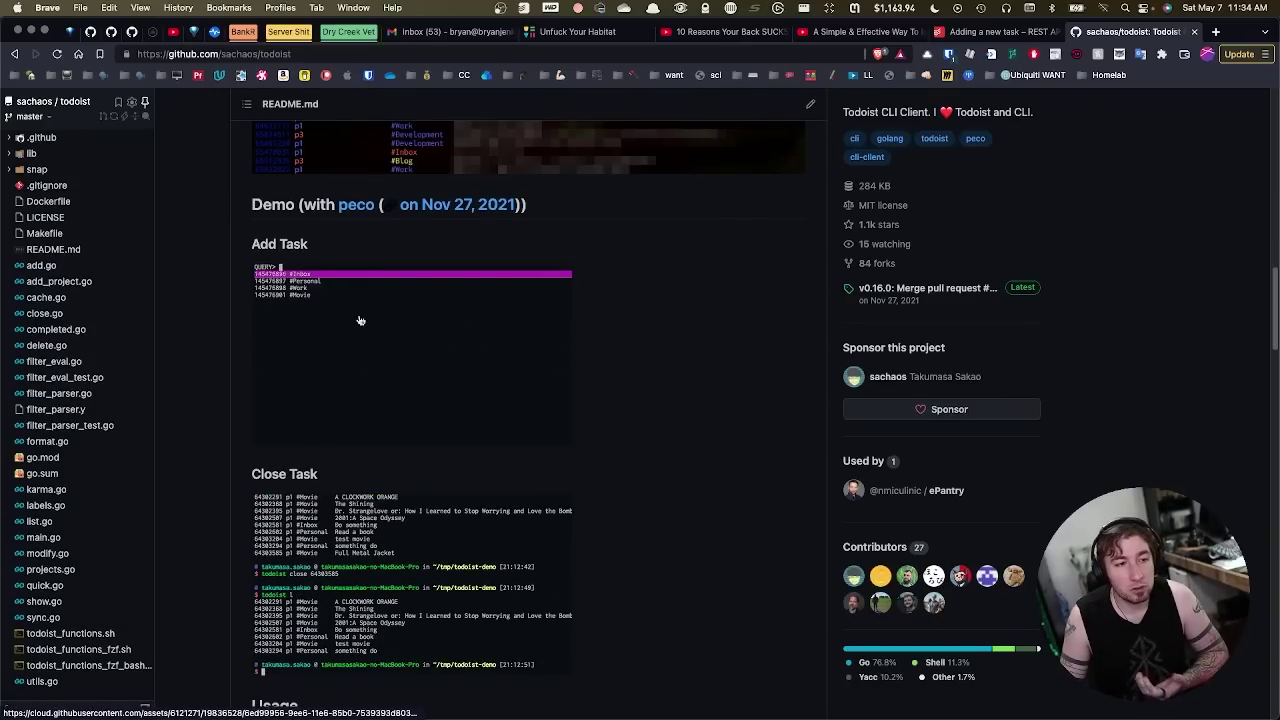
{"action": "scroll", "coordinate": [634, 340], "scroll_direction": "down", "scroll_amount": 9}
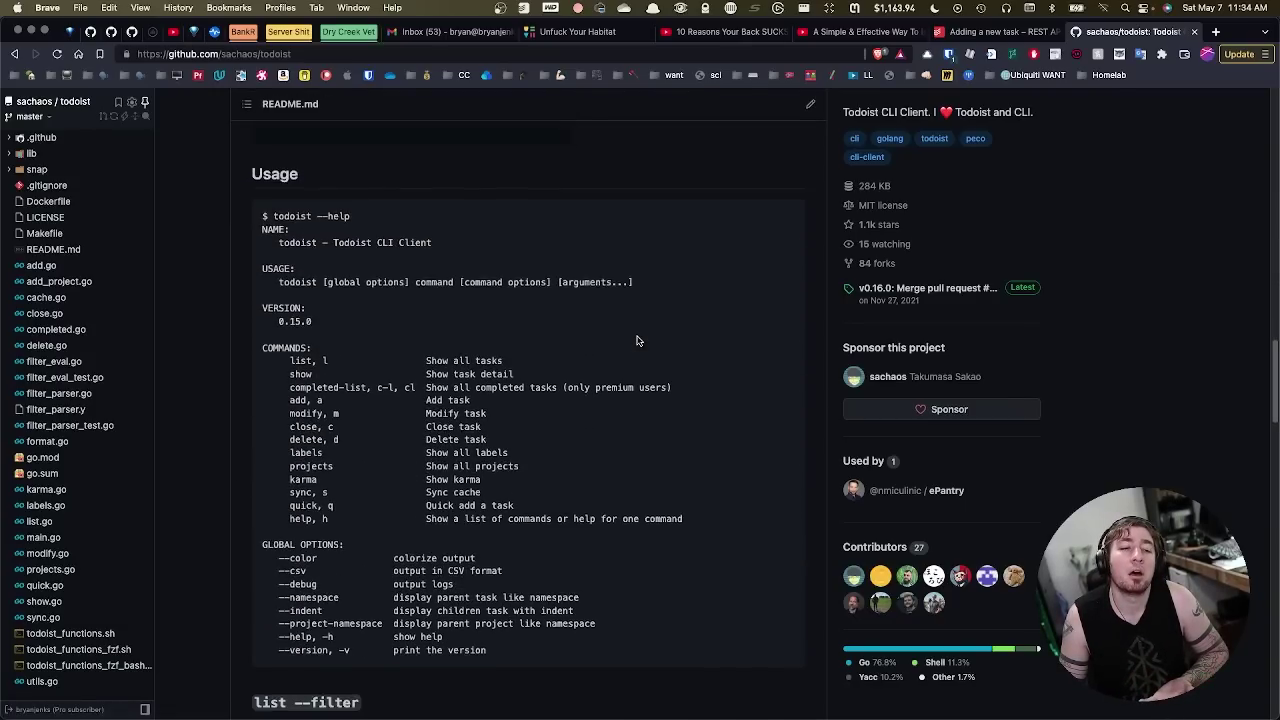
{"action": "scroll", "coordinate": [636, 340], "scroll_direction": "down", "scroll_amount": 10}
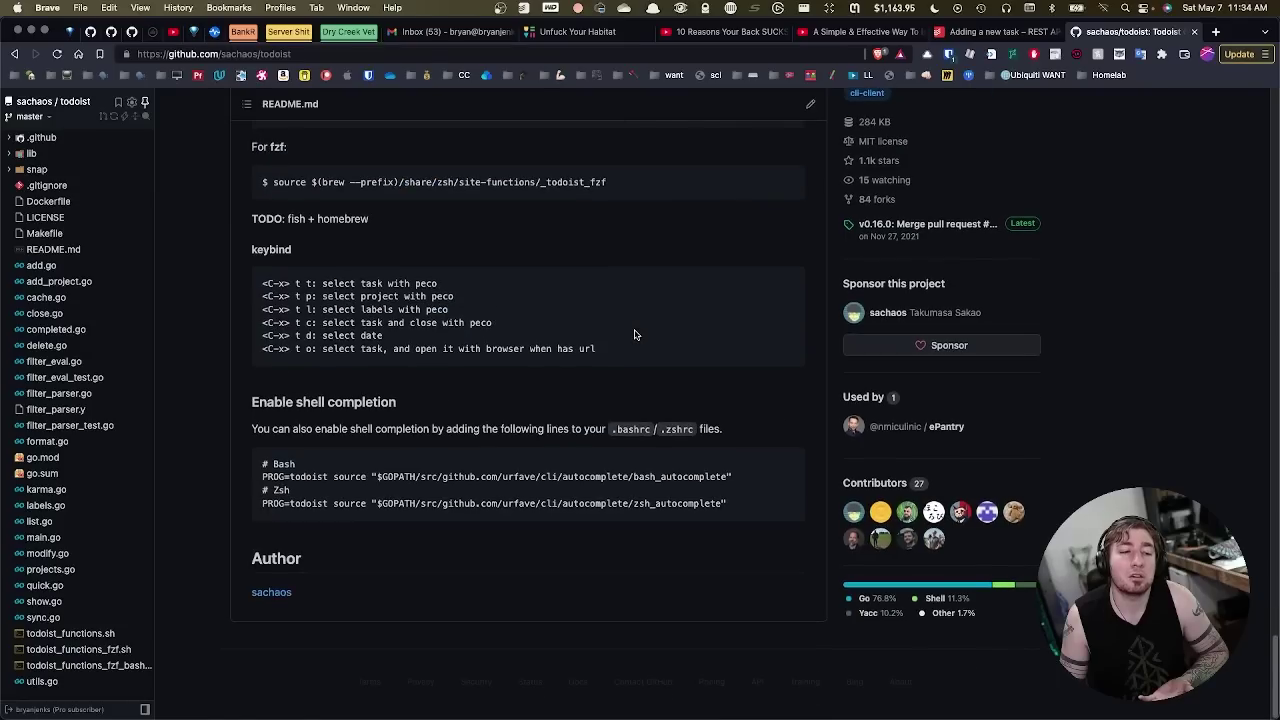
{"action": "scroll", "coordinate": [633, 333], "scroll_direction": "up", "scroll_amount": 20}
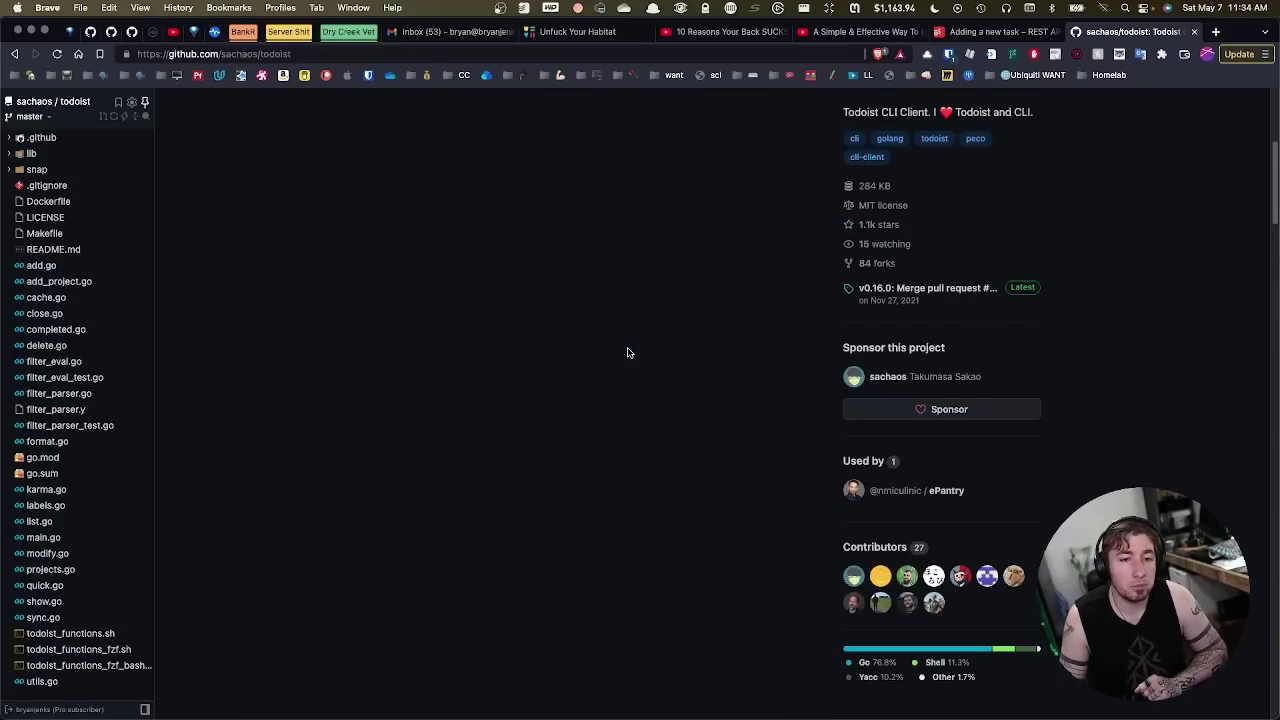
{"action": "scroll", "coordinate": [627, 345], "scroll_direction": "up", "scroll_amount": 4}
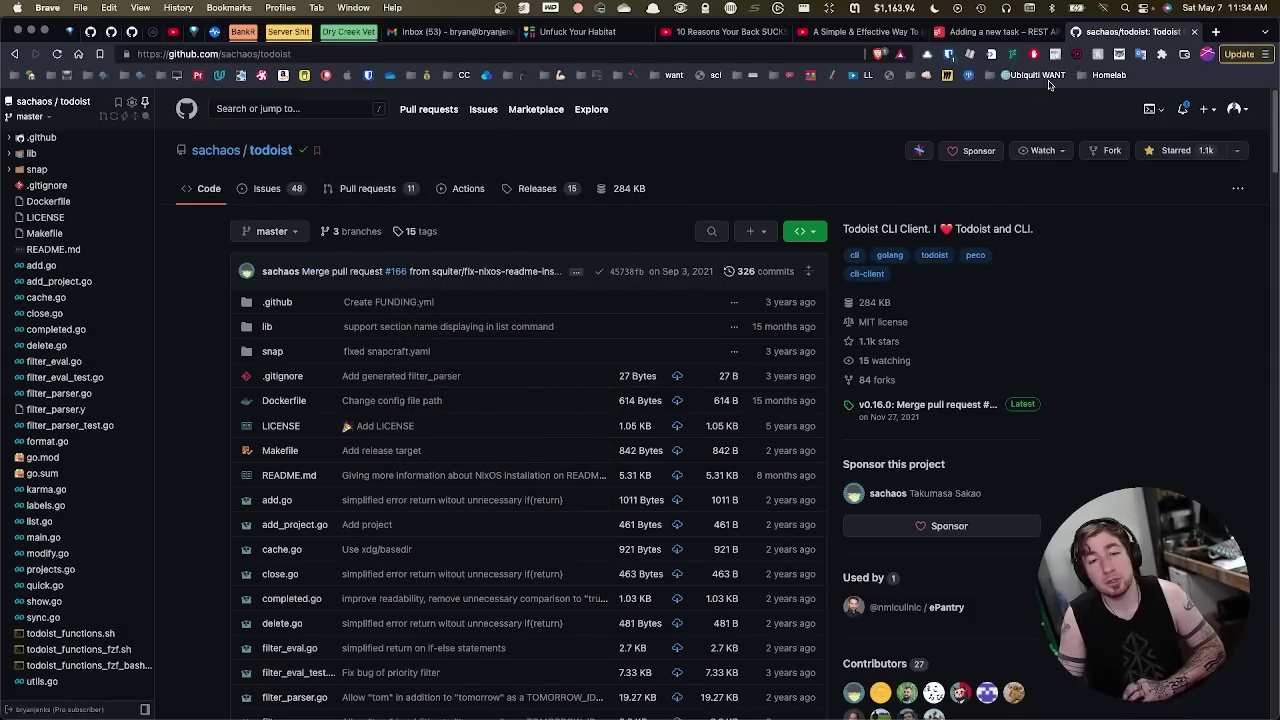
{"action": "left_click", "coordinate": [1012, 33]}
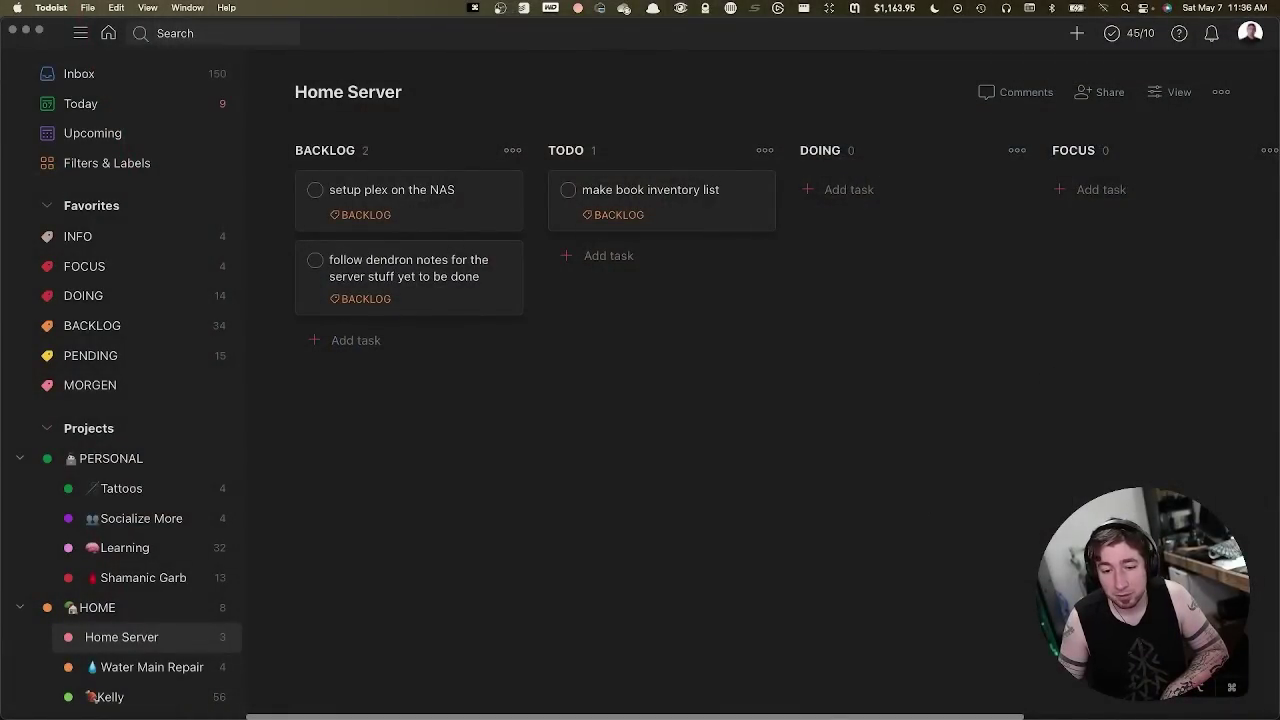
Step: In the Todoist app, hide and show the sidebar twice while viewing the Home Server board
{"action": "left_click_drag", "start_coordinate": [1161, 663], "coordinate": [811, 663]}
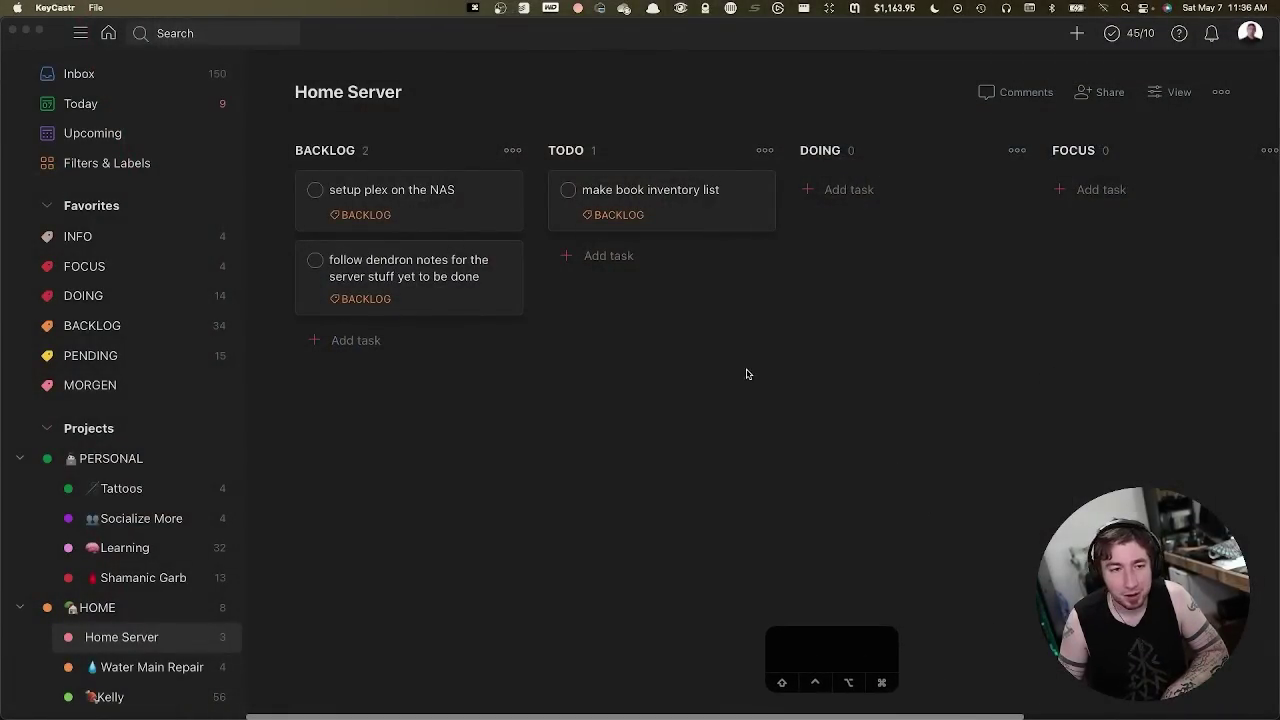
{"action": "left_click", "coordinate": [792, 455]}
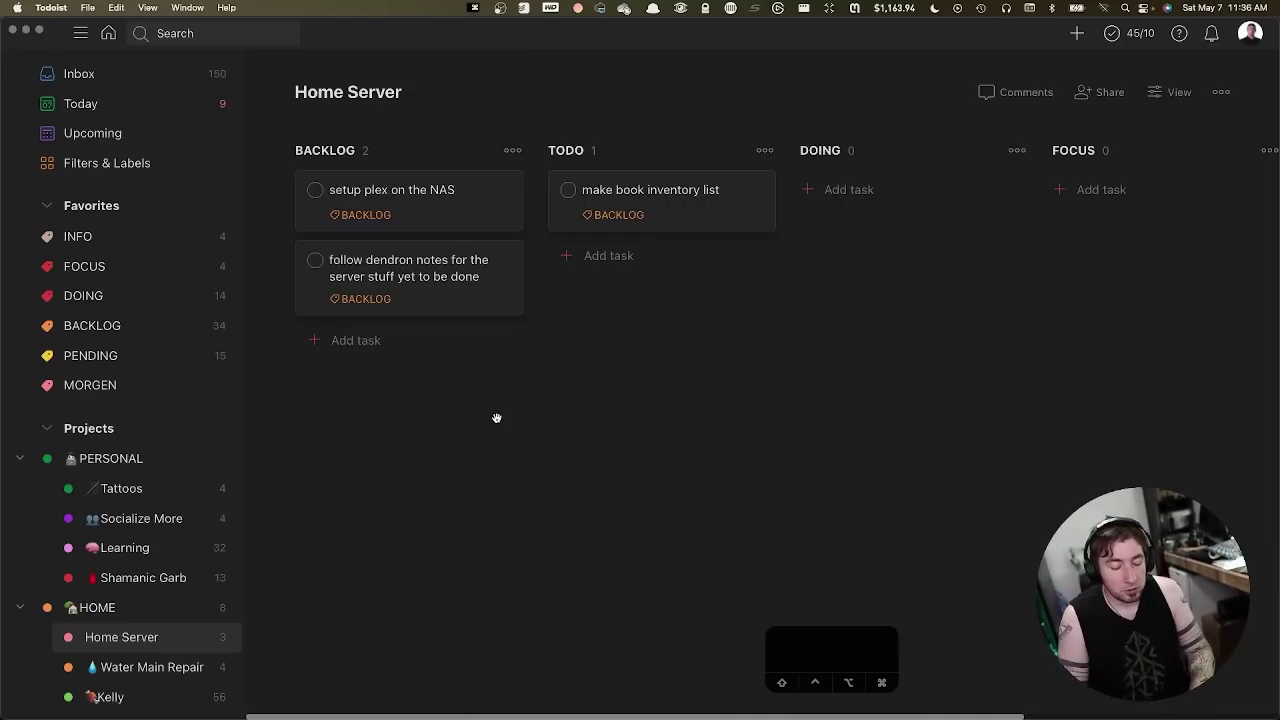
{"action": "key", "text": "m"}
{"action": "key", "text": "m"}
{"action": "key", "text": "m"}
{"action": "key", "text": "m"}
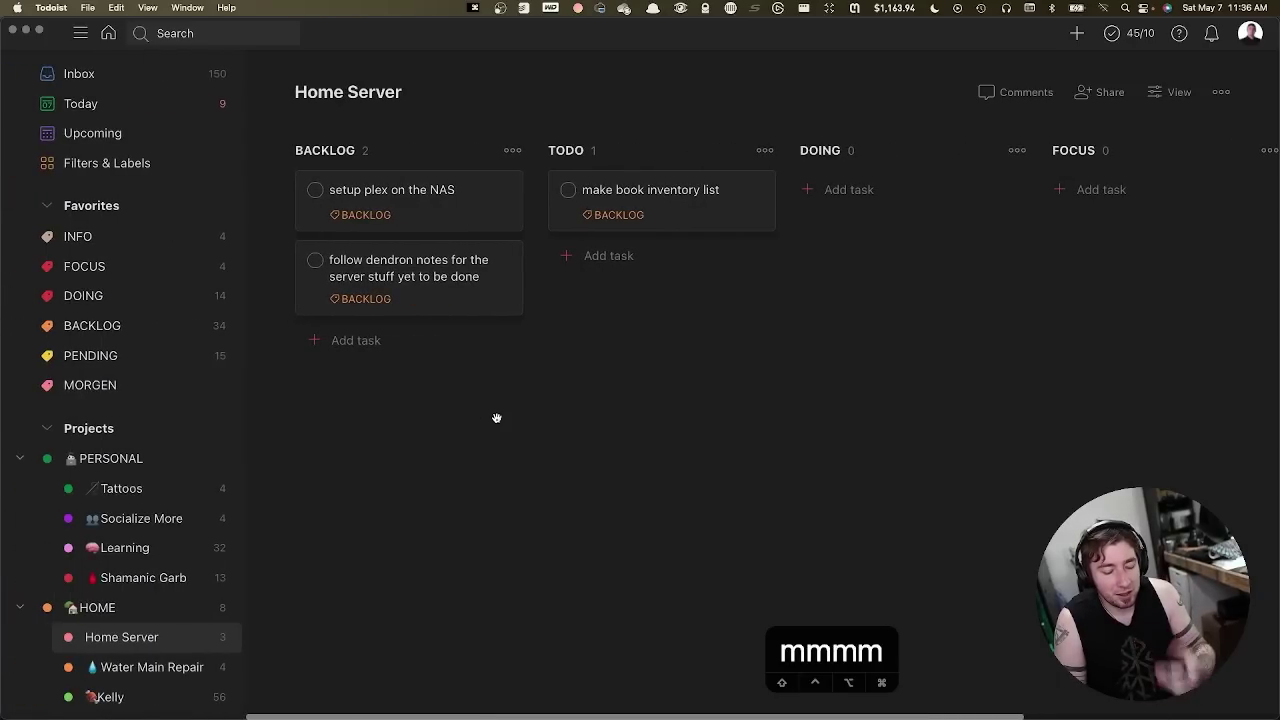
Step: Go to the Today home view, open an empty quick-add task and cancel it
{"action": "key", "text": "h"}
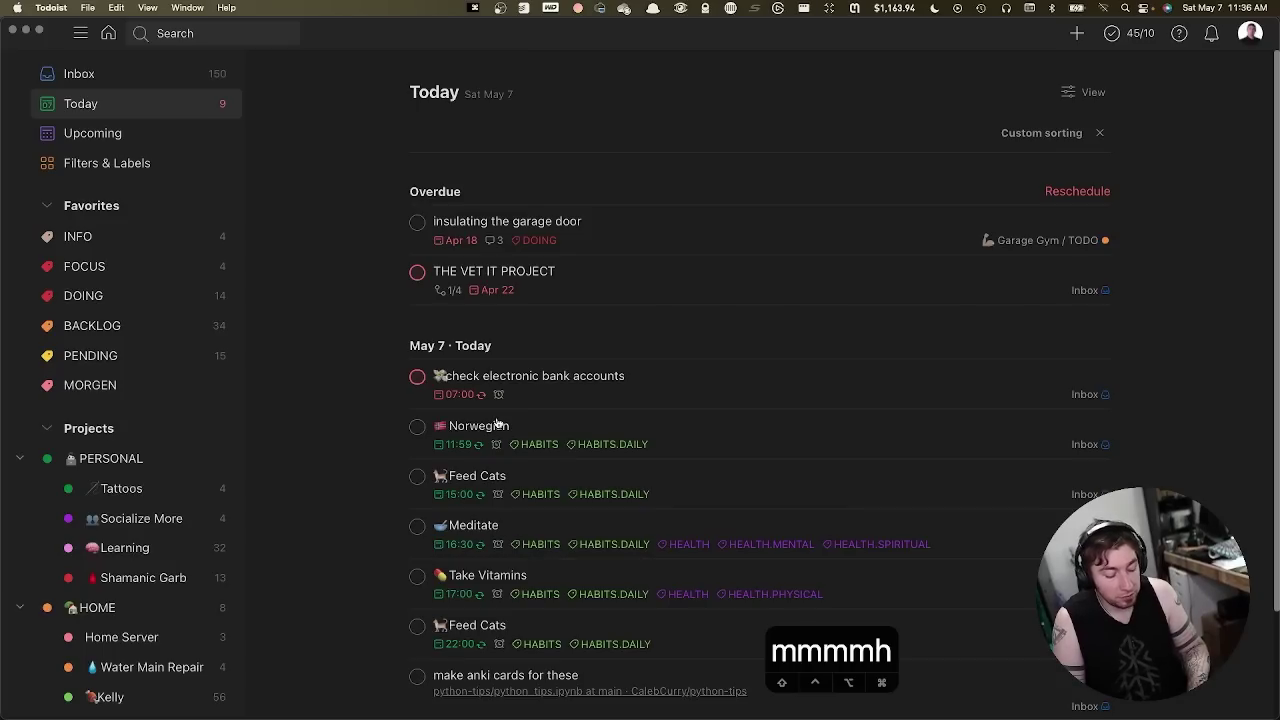
{"action": "key", "text": "alt+super+a"}
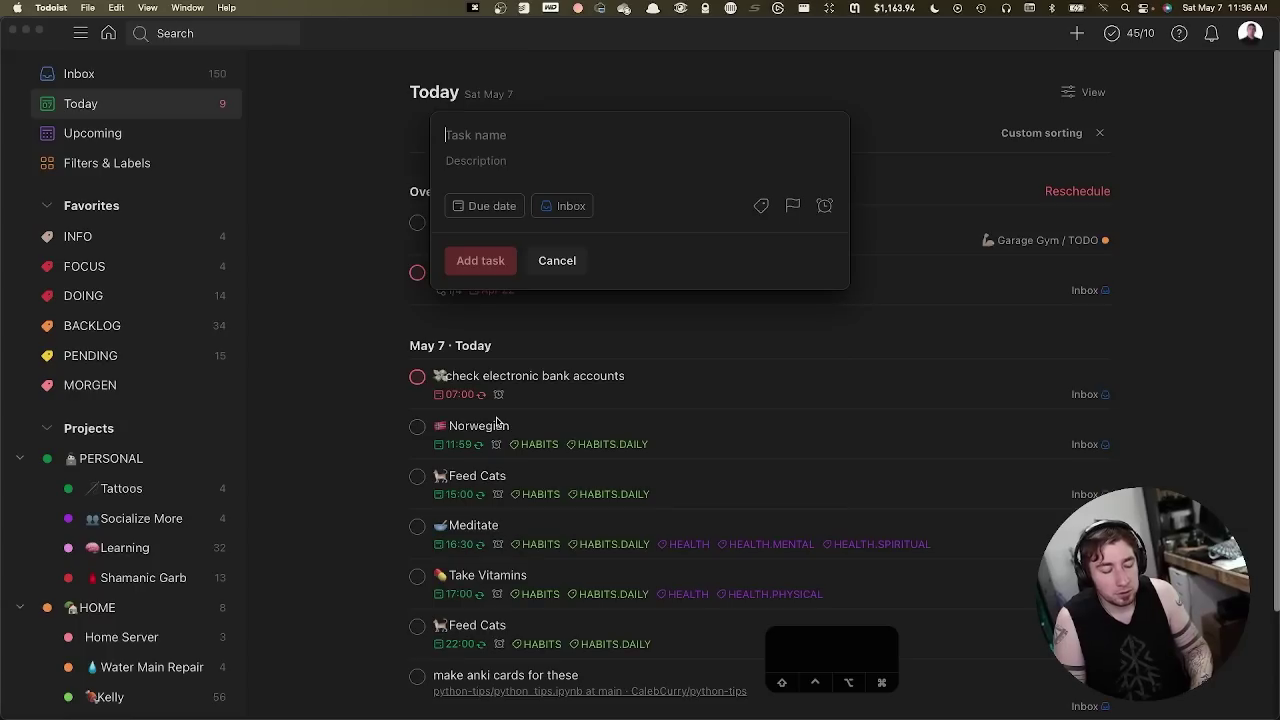
{"action": "key", "text": "Escape"}
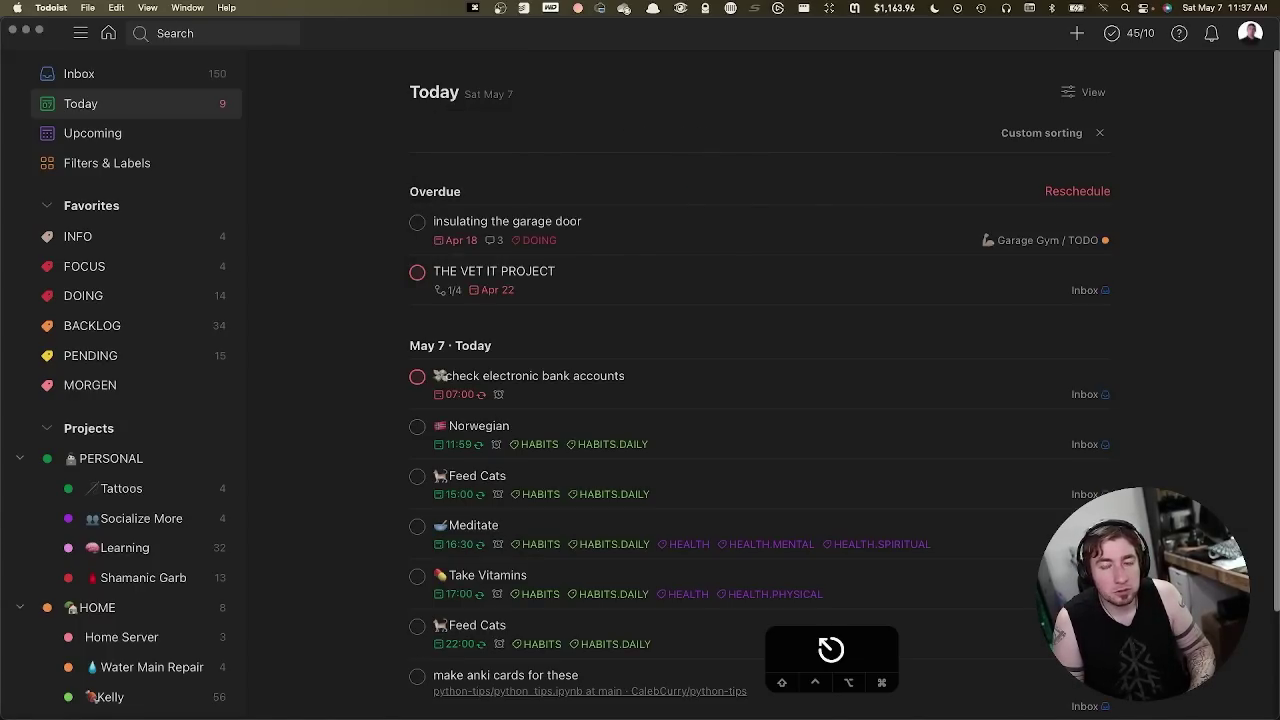
Step: Search Todoist for "home" and open the Home Server project from the results
{"action": "key", "text": "slash"}
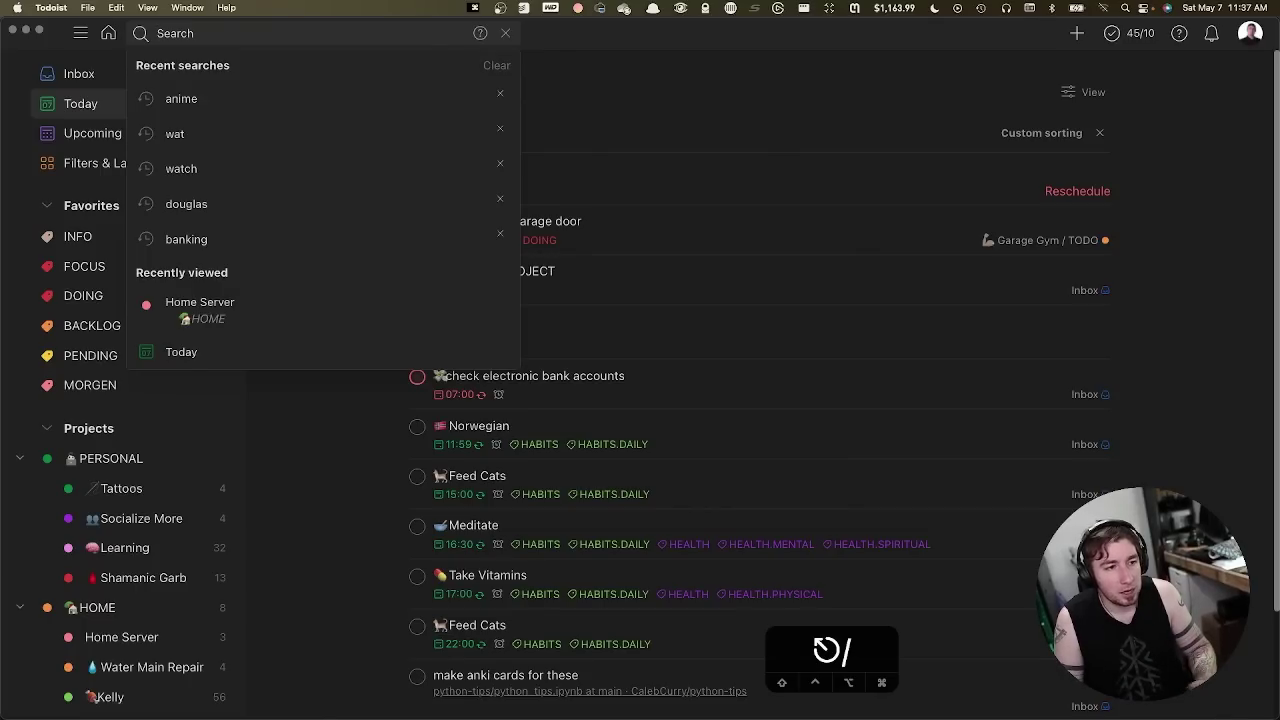
{"action": "type", "text": "home"}
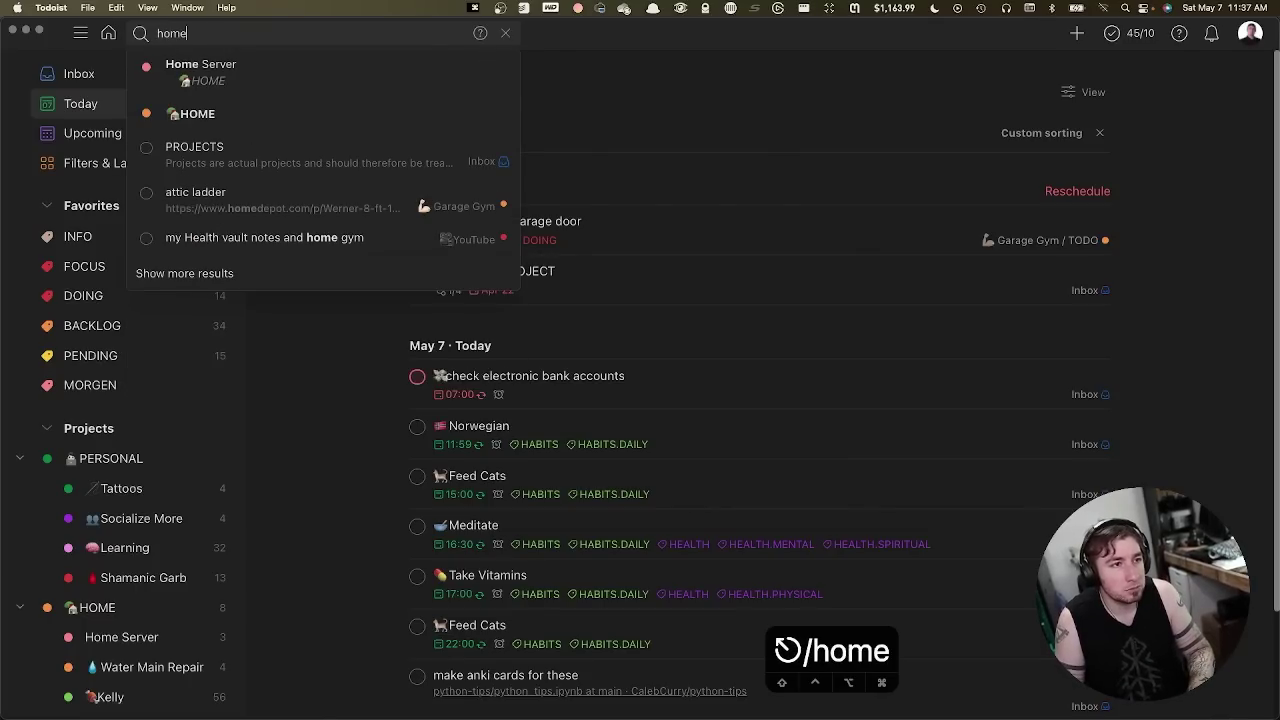
{"action": "key", "text": "Down"}
{"action": "key", "text": "Return"}
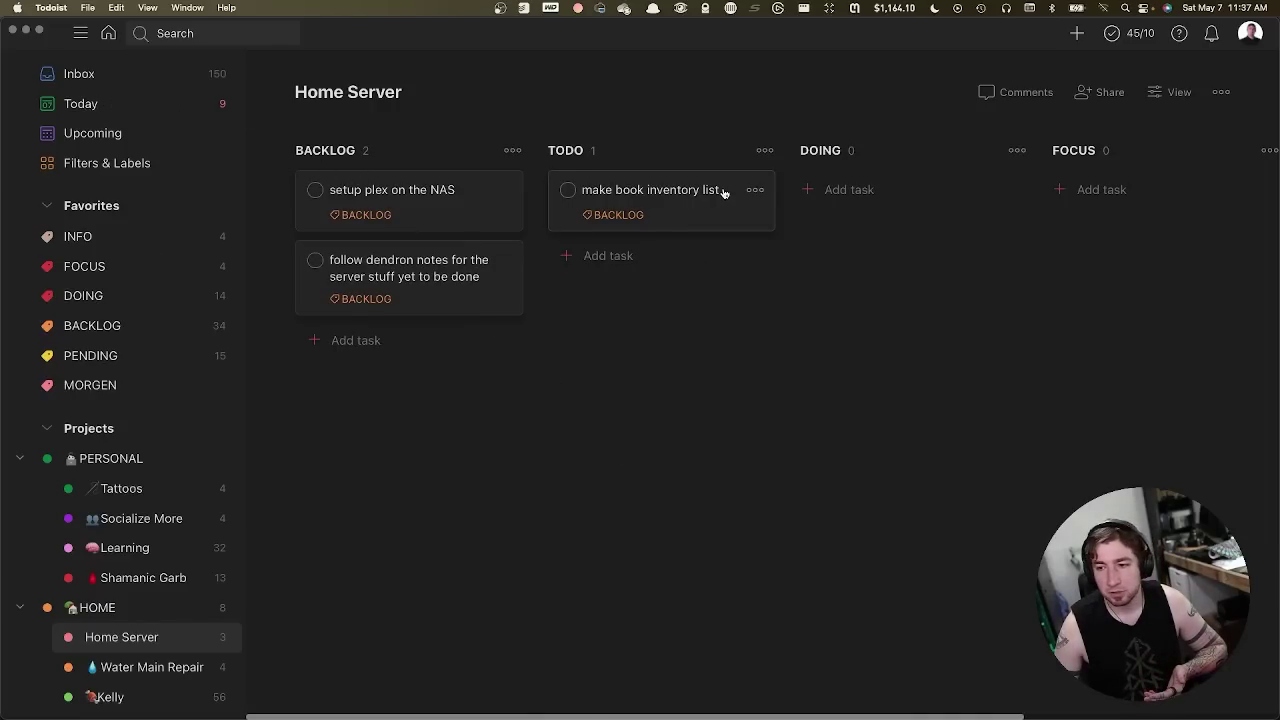
Step: Go to the Today view and review the overdue tasks and the tasks scheduled for May 7
{"action": "key", "text": "g"}
{"action": "key", "text": "t"}
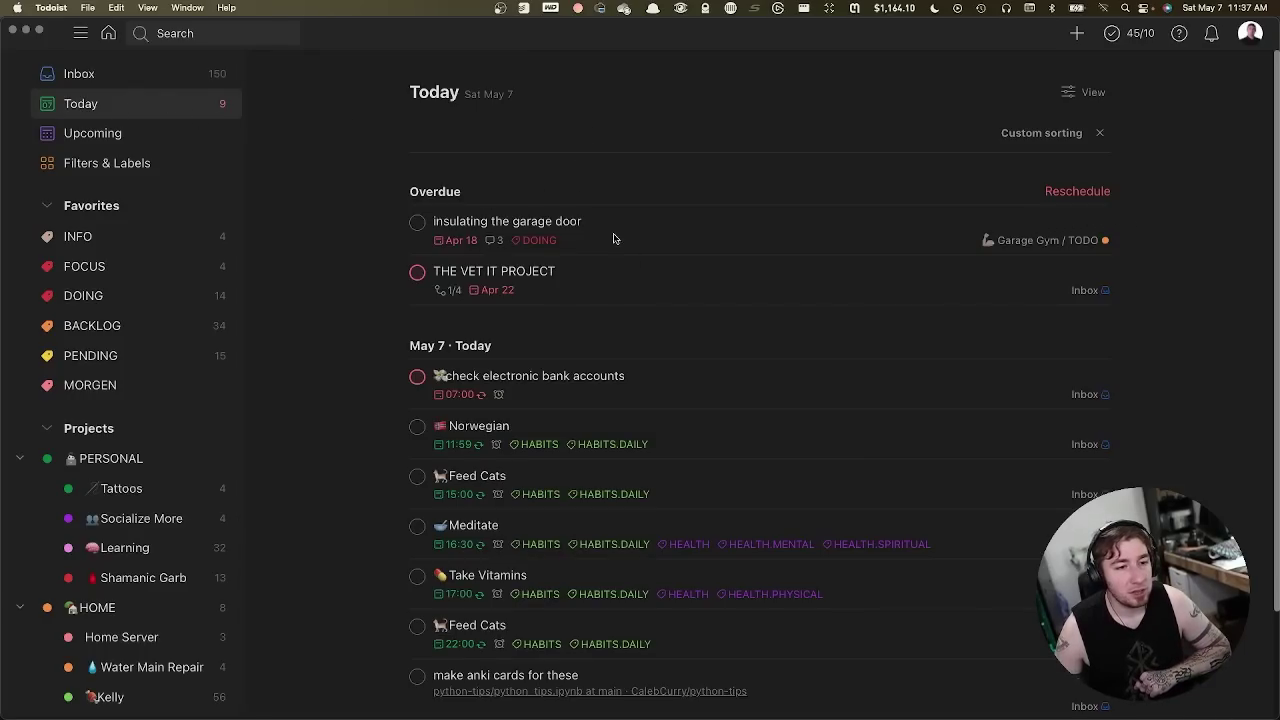
{"action": "scroll", "coordinate": [665, 337], "scroll_direction": "down", "scroll_amount": 2}
{"action": "scroll", "coordinate": [667, 338], "scroll_direction": "up", "scroll_amount": 2}
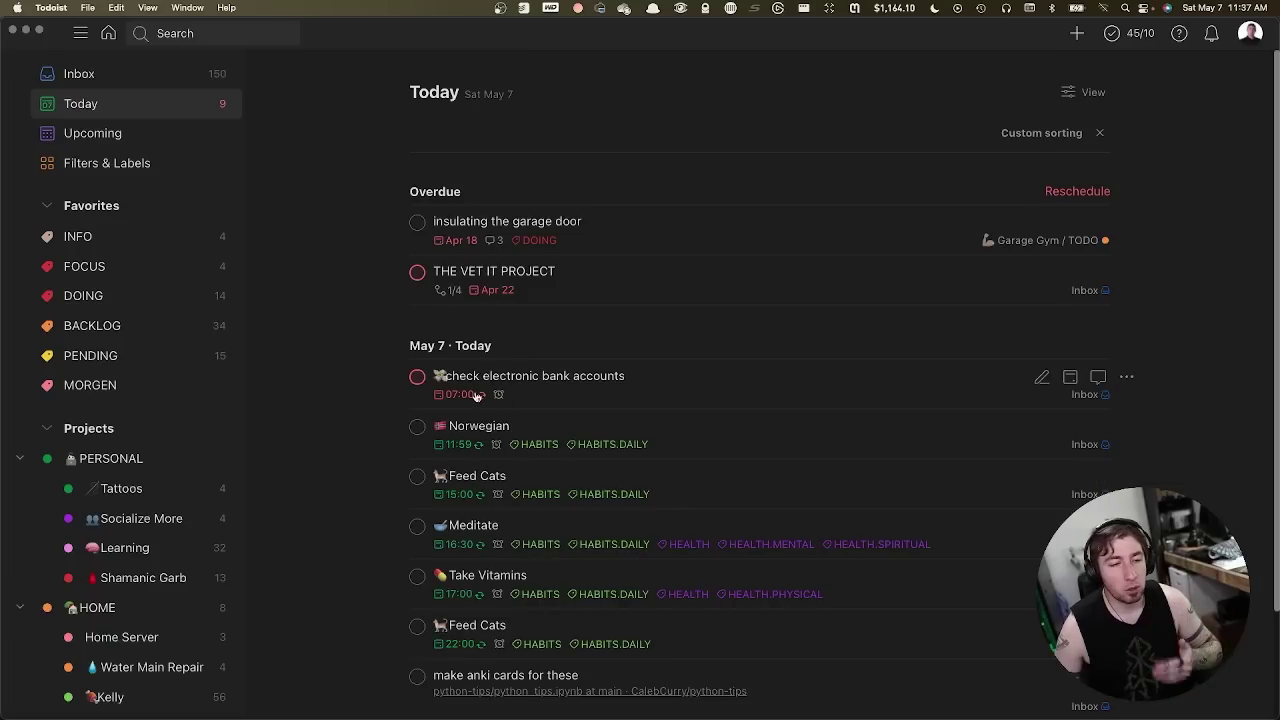
{"action": "scroll", "coordinate": [402, 566], "scroll_direction": "down", "scroll_amount": 3}
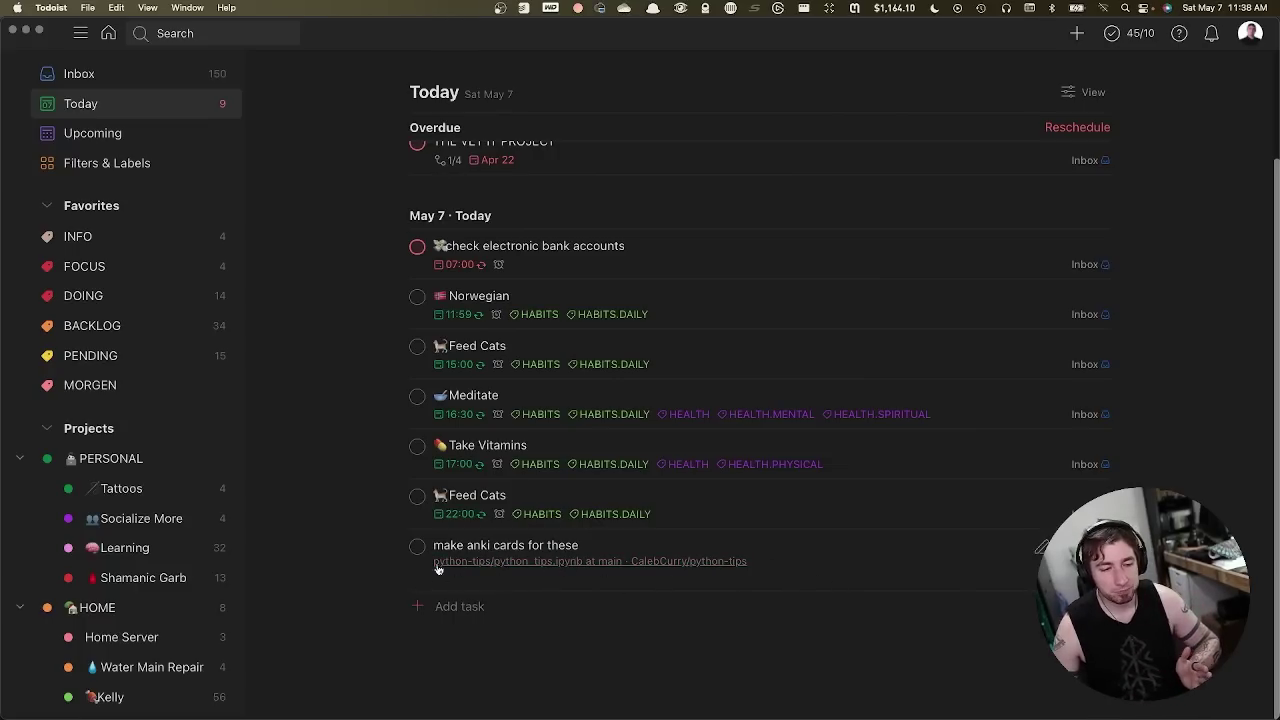
{"action": "scroll", "coordinate": [613, 530], "scroll_direction": "up", "scroll_amount": 3}
{"action": "scroll", "coordinate": [700, 320], "scroll_direction": "down", "scroll_amount": 3}
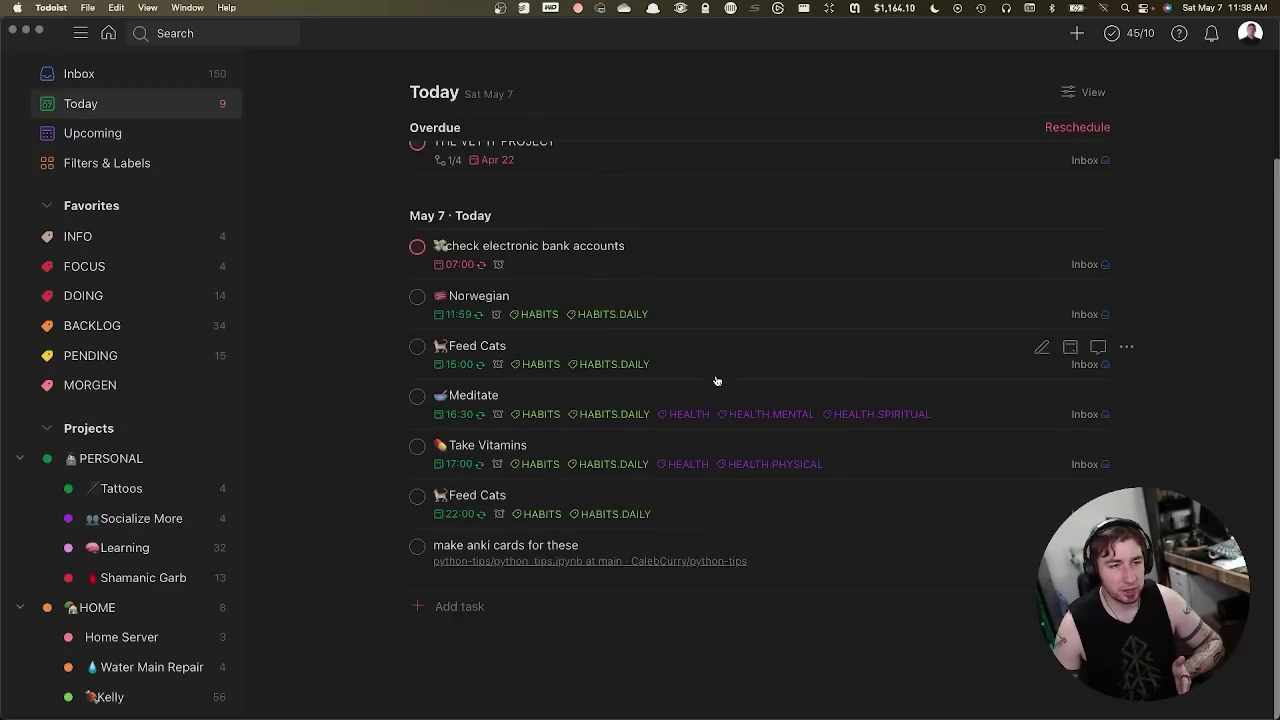
{"action": "scroll", "coordinate": [514, 294], "scroll_direction": "up", "scroll_amount": 3}
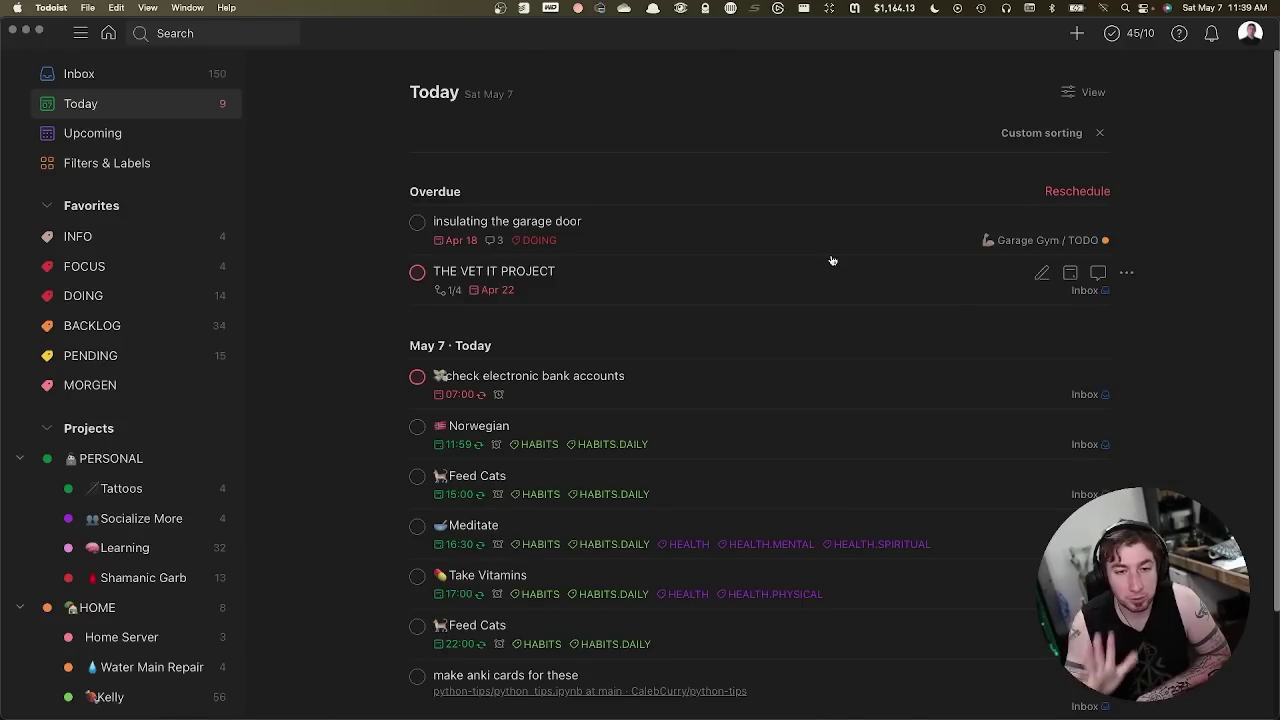
Step: Show the tasks labelled INFO, examine the LABELS task's notes and color comments, and close it
{"action": "left_click", "coordinate": [135, 247]}
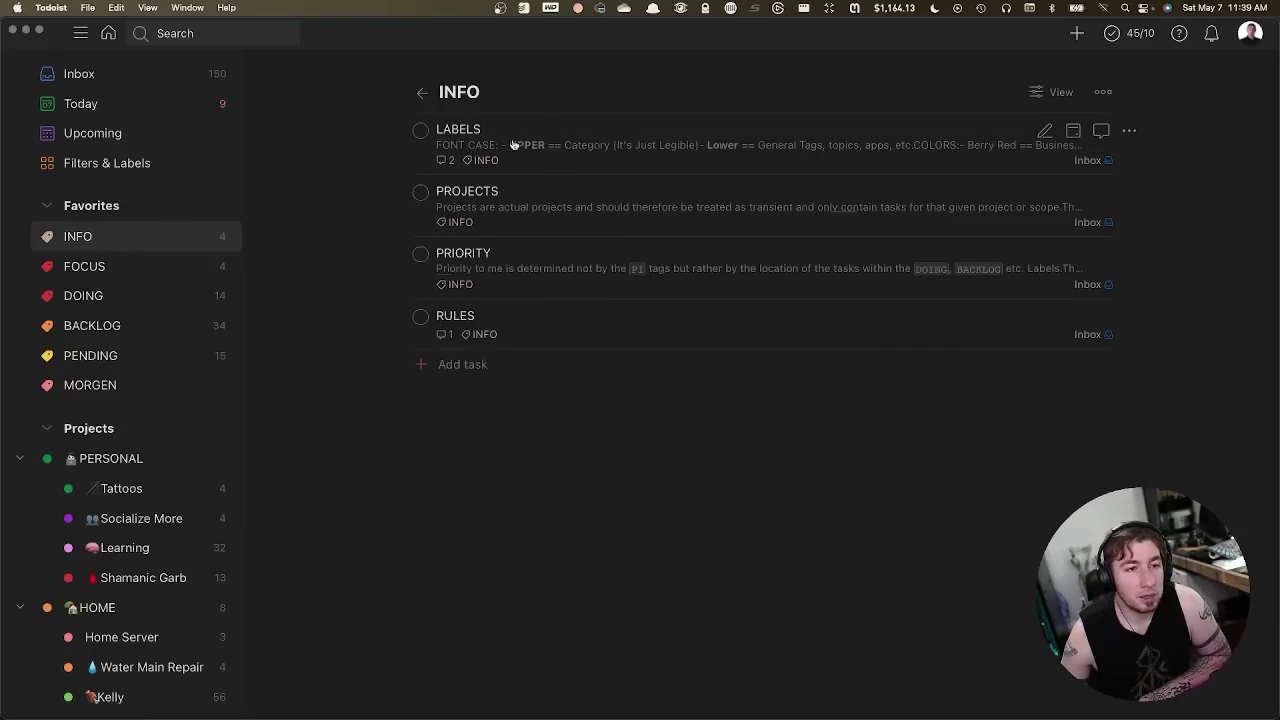
{"action": "left_click", "coordinate": [635, 150]}
{"action": "scroll", "coordinate": [406, 286], "scroll_direction": "down", "scroll_amount": 5}
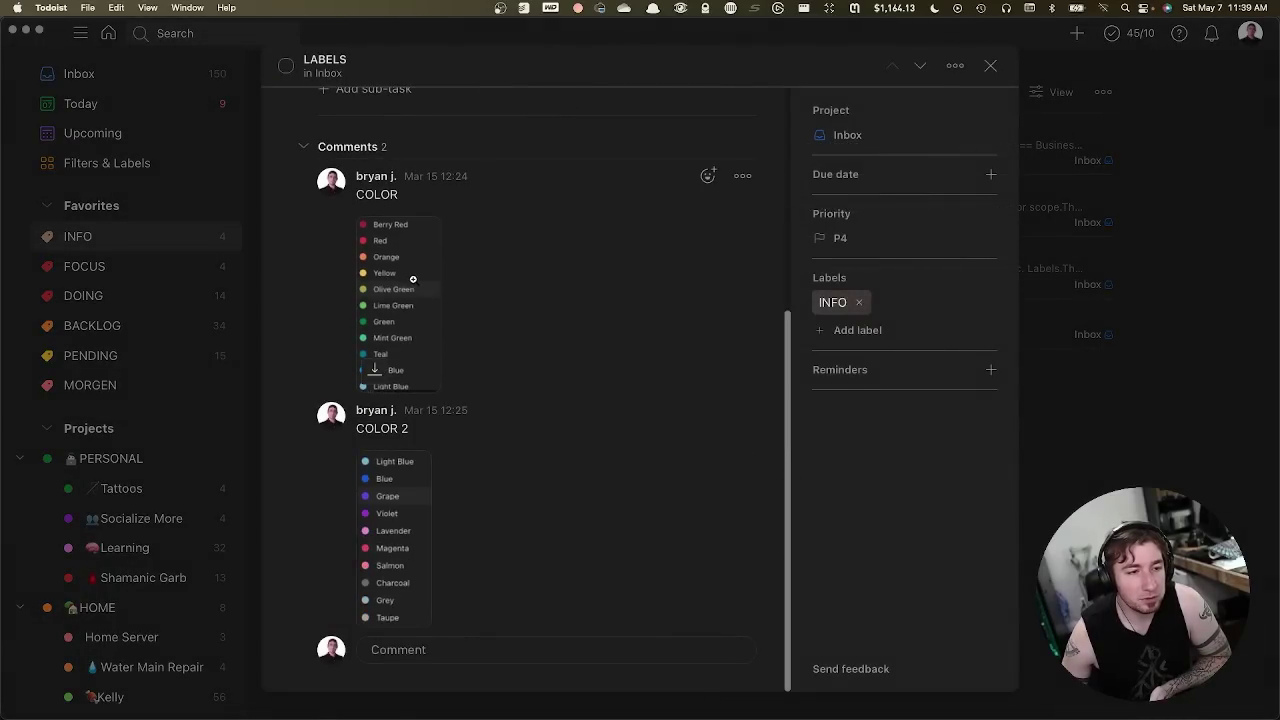
{"action": "scroll", "coordinate": [413, 279], "scroll_direction": "up", "scroll_amount": 5}
{"action": "key", "text": "Escape"}
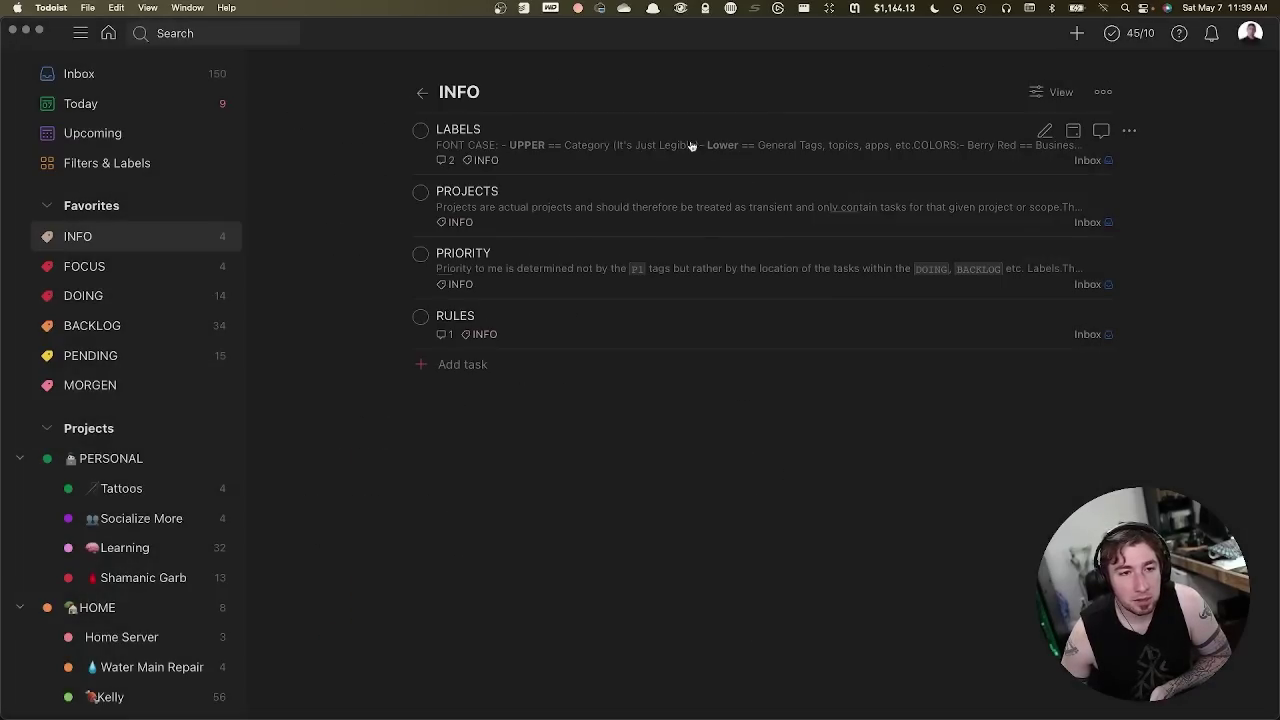
Step: Read through the PROJECTS, PRIORITY and RULES tasks one after another and return to the INFO list
{"action": "left_click", "coordinate": [610, 194]}
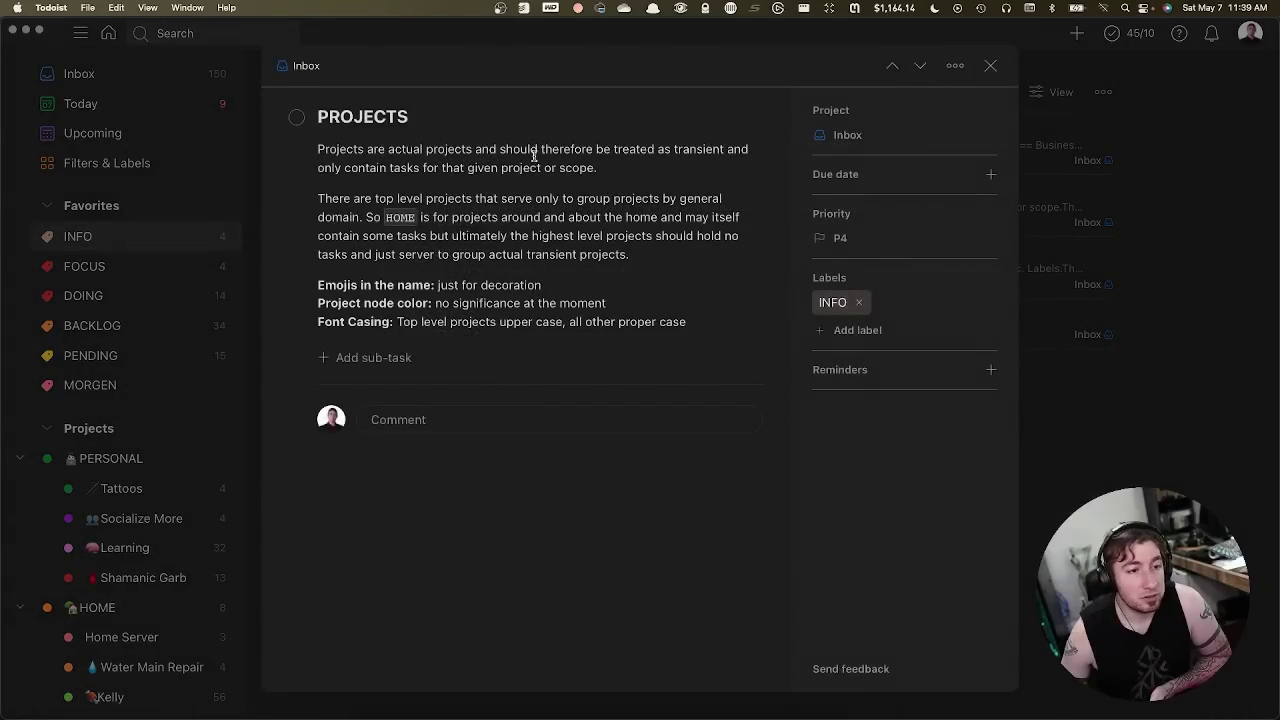
{"action": "left_click", "coordinate": [920, 67]}
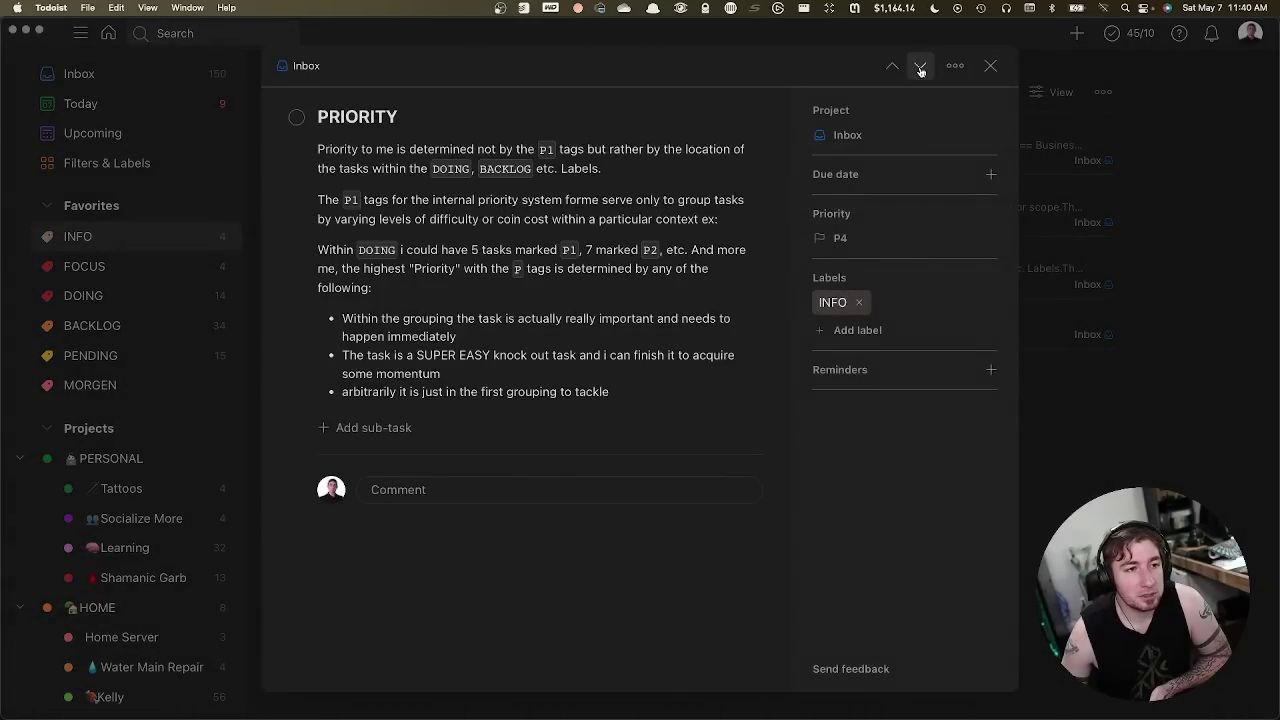
{"action": "left_click", "coordinate": [920, 67]}
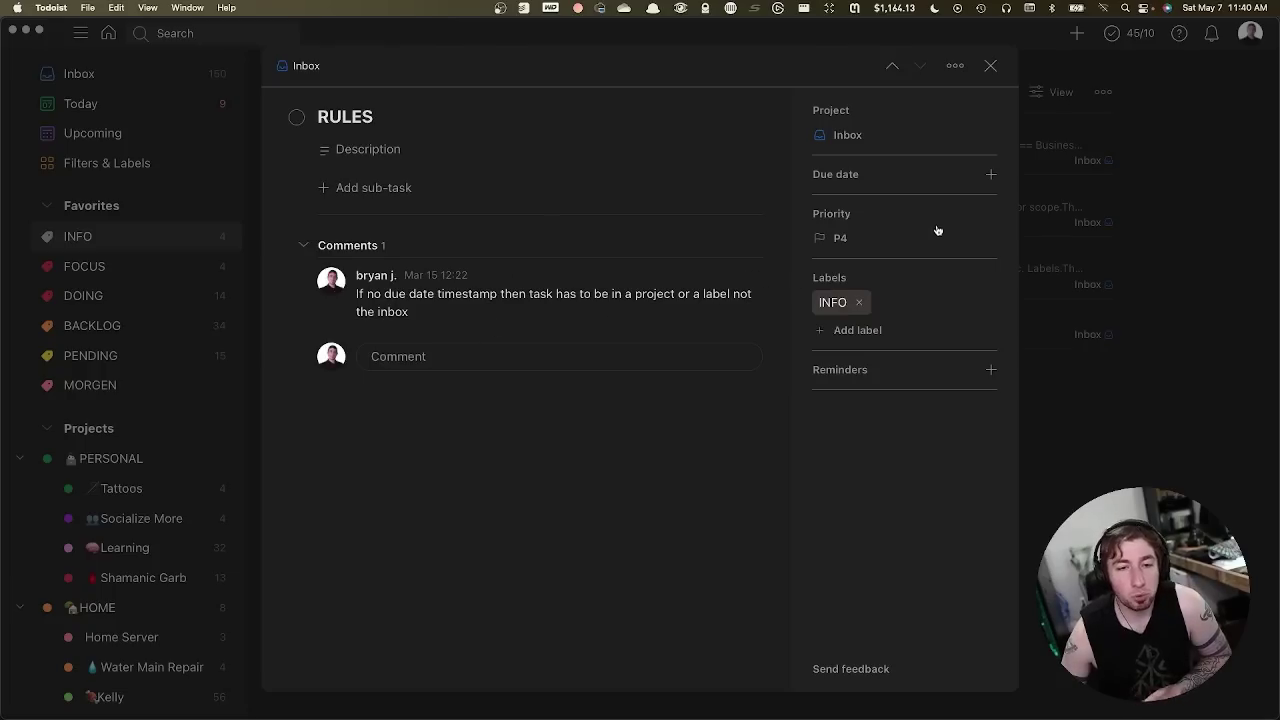
{"action": "left_click", "coordinate": [1216, 169]}
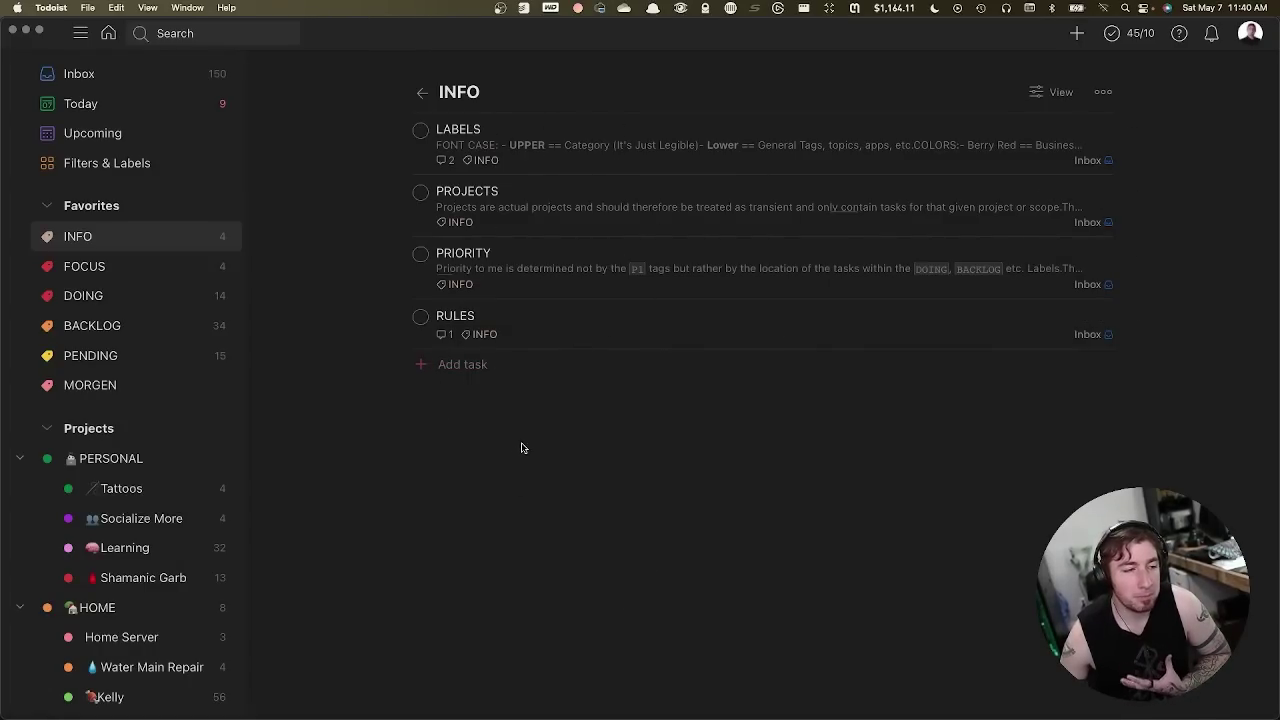
Step: View the tasks labelled FOCUS, and examine the full list of labels in Filters & Labels
{"action": "left_click", "coordinate": [136, 276]}
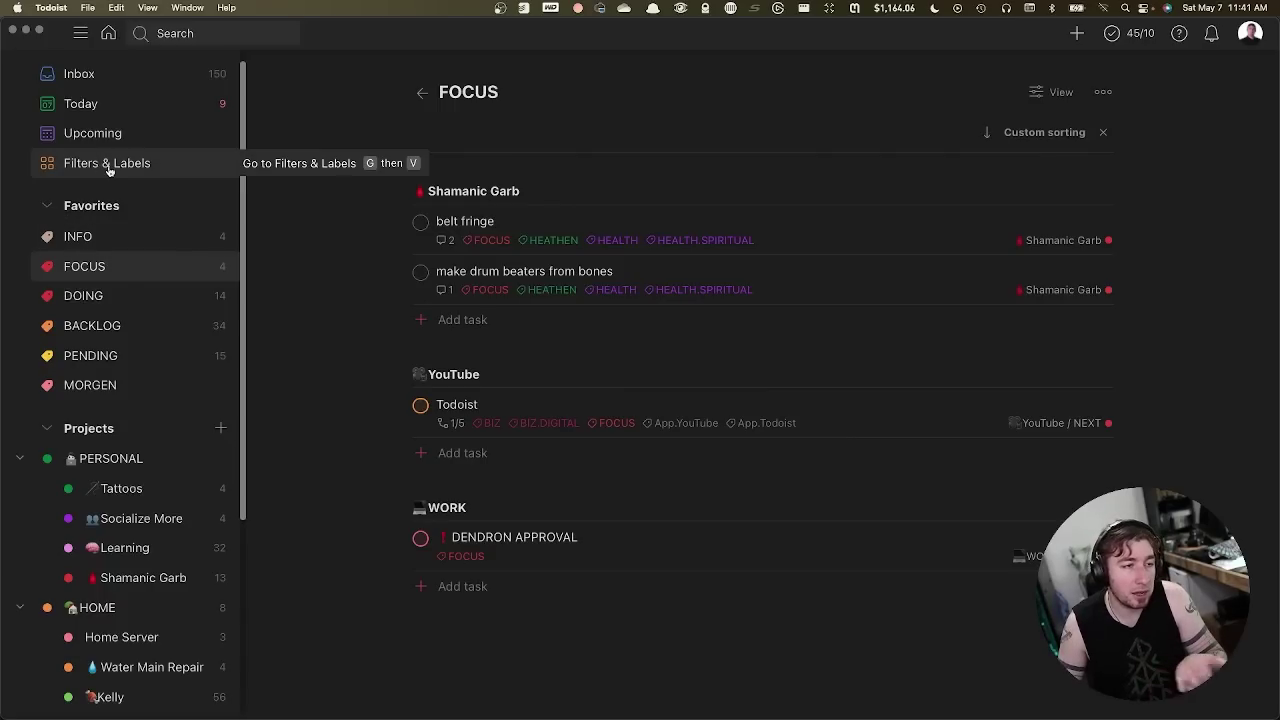
{"action": "scroll", "coordinate": [654, 517], "scroll_direction": "down", "scroll_amount": 6}
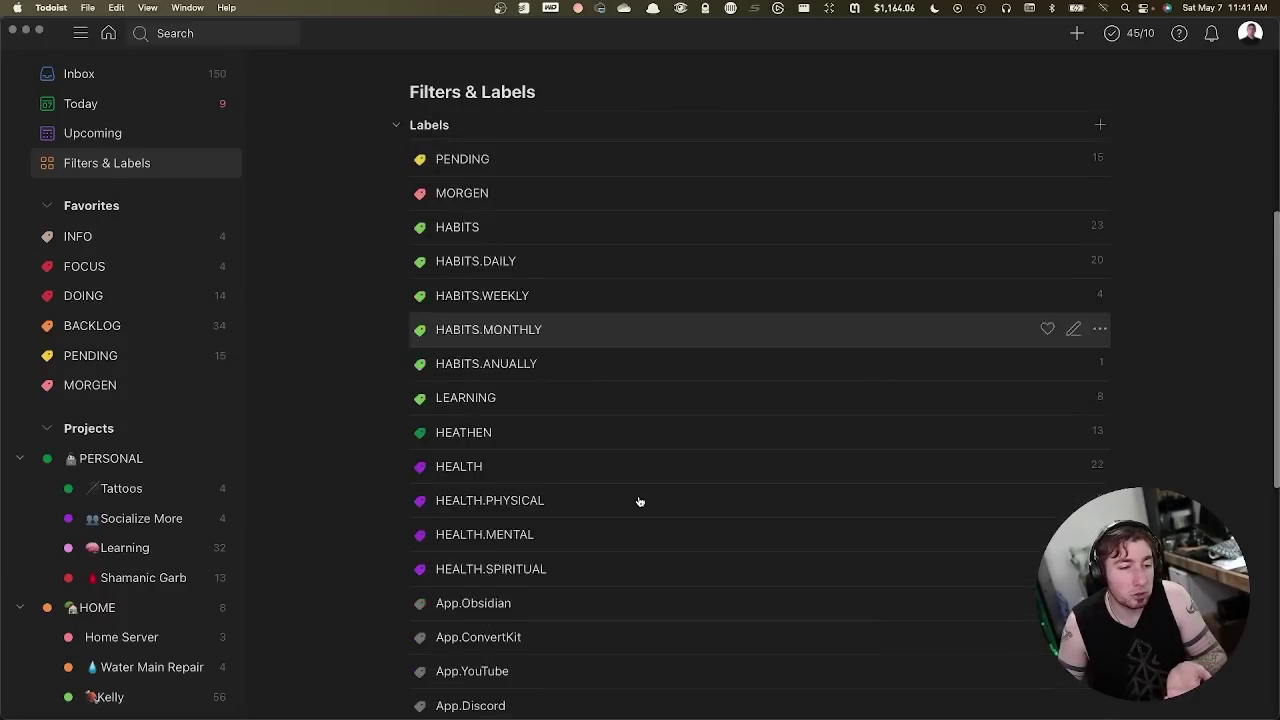
{"action": "scroll", "coordinate": [640, 503], "scroll_direction": "up", "scroll_amount": 6}
{"action": "scroll", "coordinate": [484, 500], "scroll_direction": "down", "scroll_amount": 5}
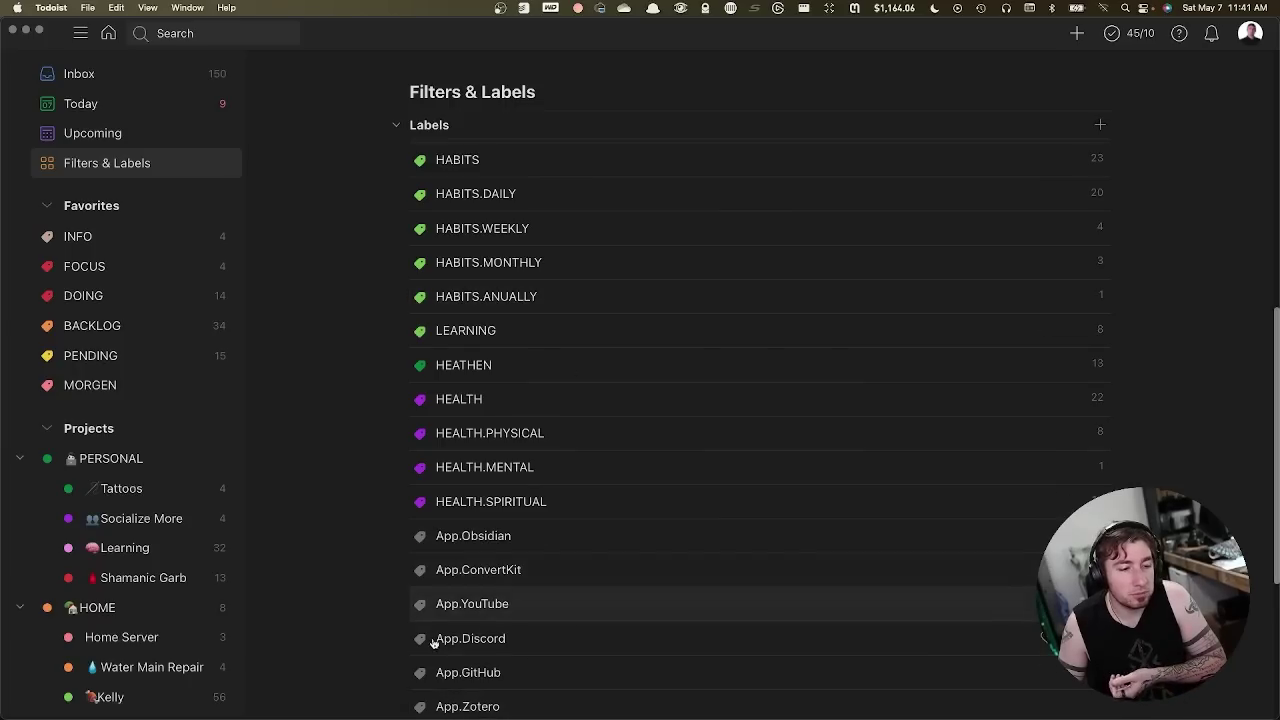
{"action": "scroll", "coordinate": [415, 590], "scroll_direction": "up", "scroll_amount": 10}
{"action": "scroll", "coordinate": [390, 440], "scroll_direction": "down", "scroll_amount": 10}
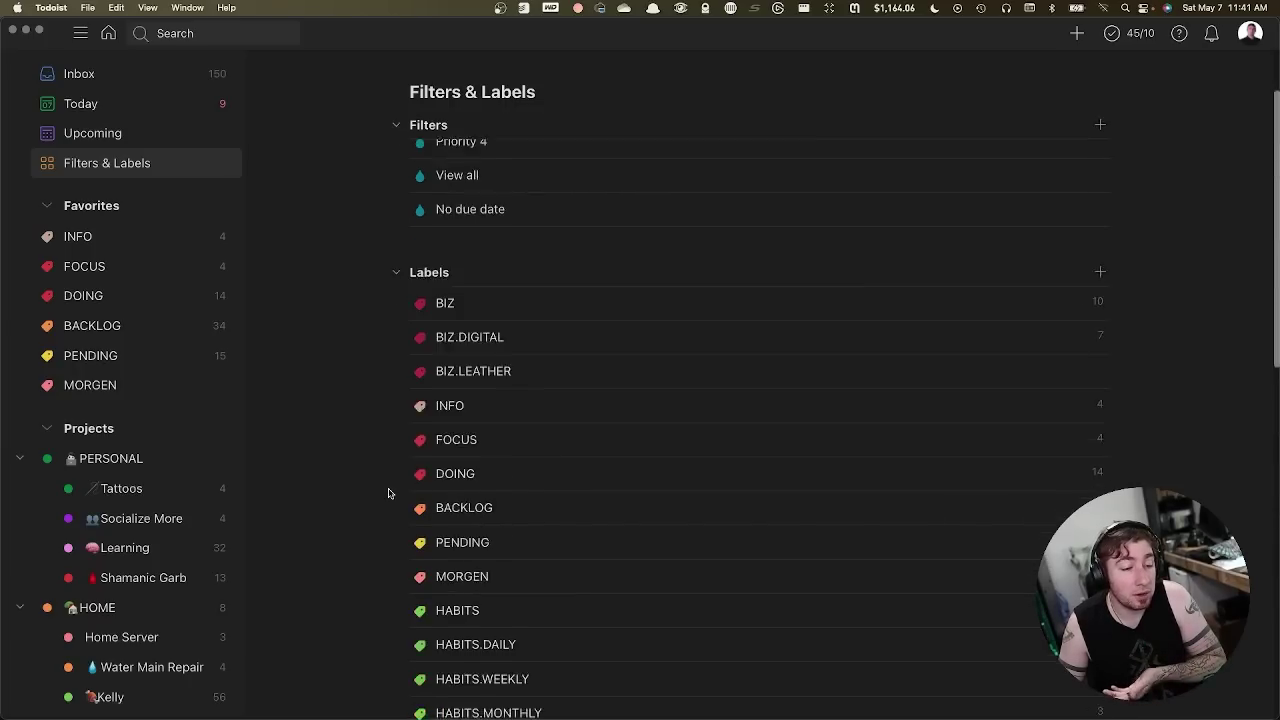
Step: Collapse the Favorites list and view the Home Server, Garage Gym and Return to Arch Linux project boards
{"action": "left_click", "coordinate": [47, 205]}
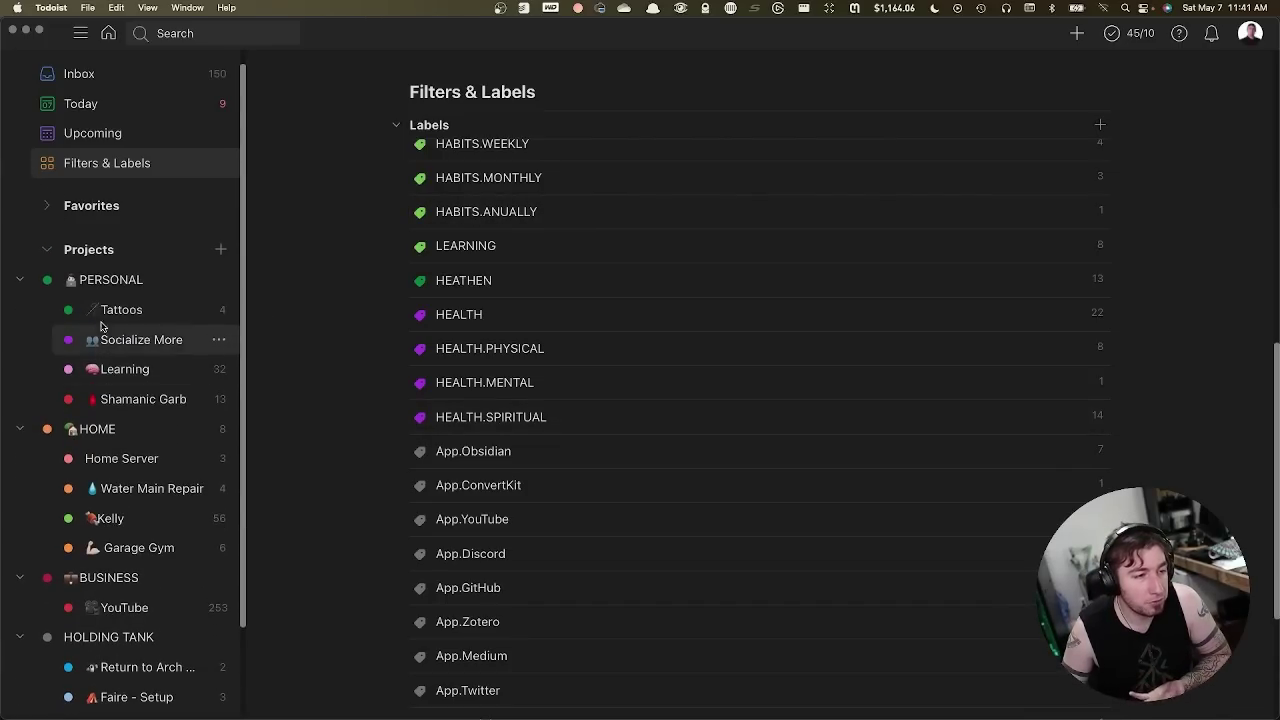
{"action": "left_click", "coordinate": [130, 459]}
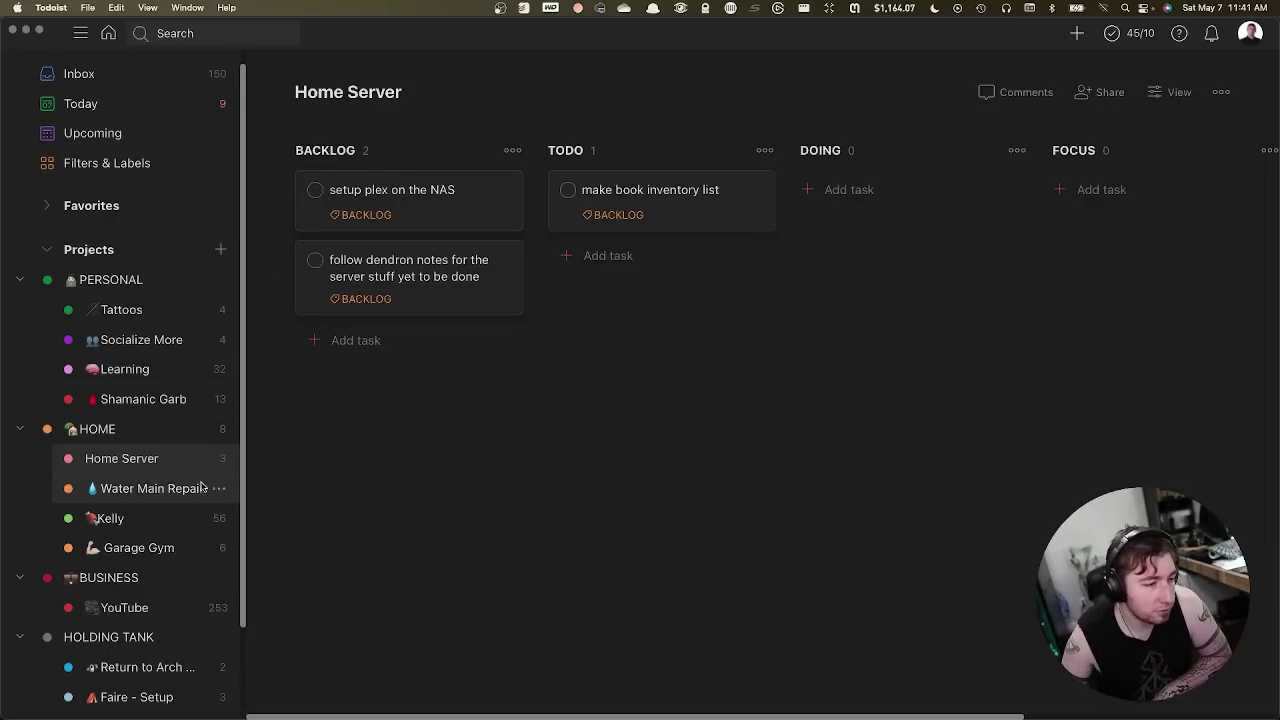
{"action": "left_click", "coordinate": [158, 549]}
{"action": "scroll", "coordinate": [160, 560], "scroll_direction": "down", "scroll_amount": 3}
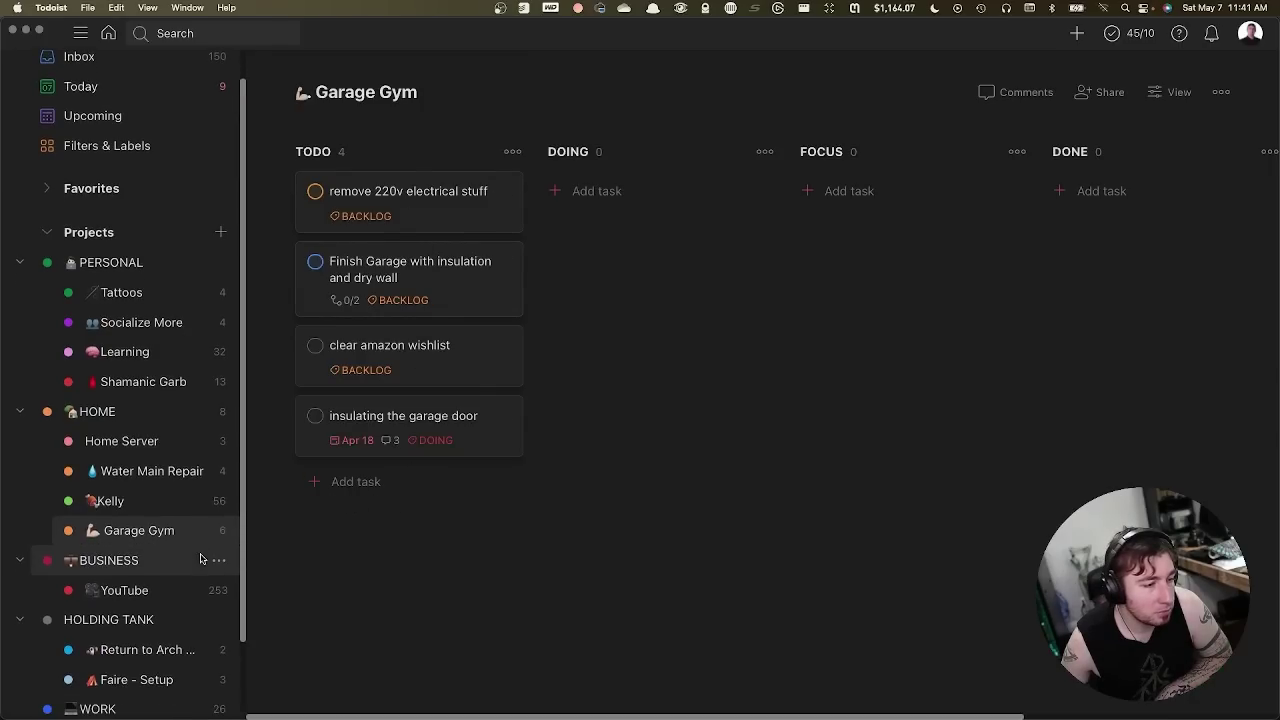
{"action": "left_click", "coordinate": [174, 566]}
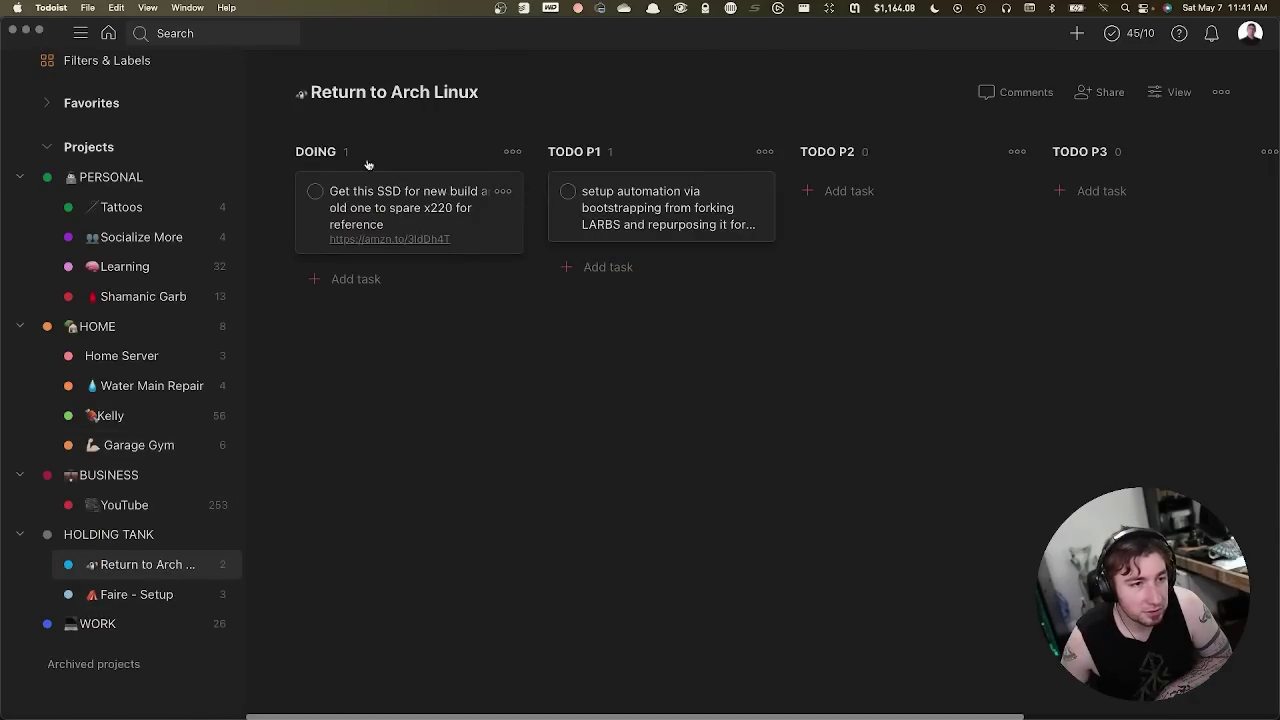
{"action": "left_click_drag", "start_coordinate": [143, 594], "coordinate": [128, 630]}
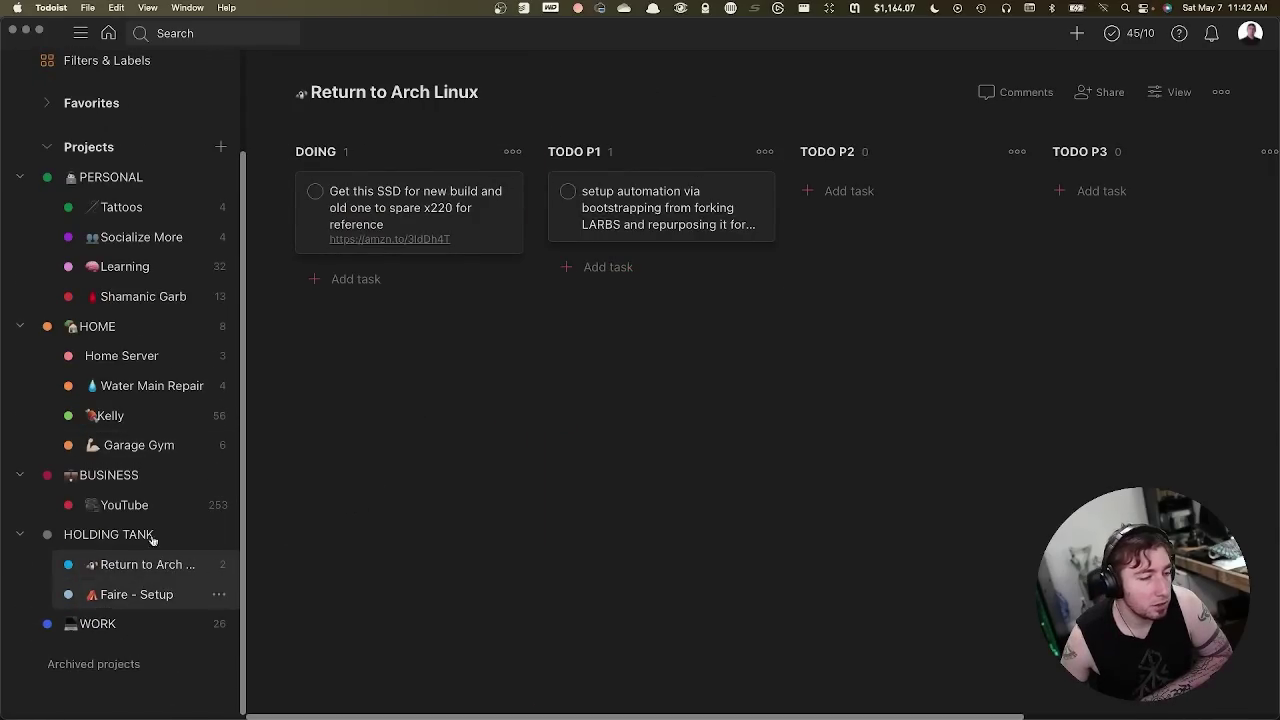
{"action": "scroll", "coordinate": [155, 388], "scroll_direction": "up", "scroll_amount": 3}
{"action": "scroll", "coordinate": [155, 388], "scroll_direction": "up", "scroll_amount": 1}
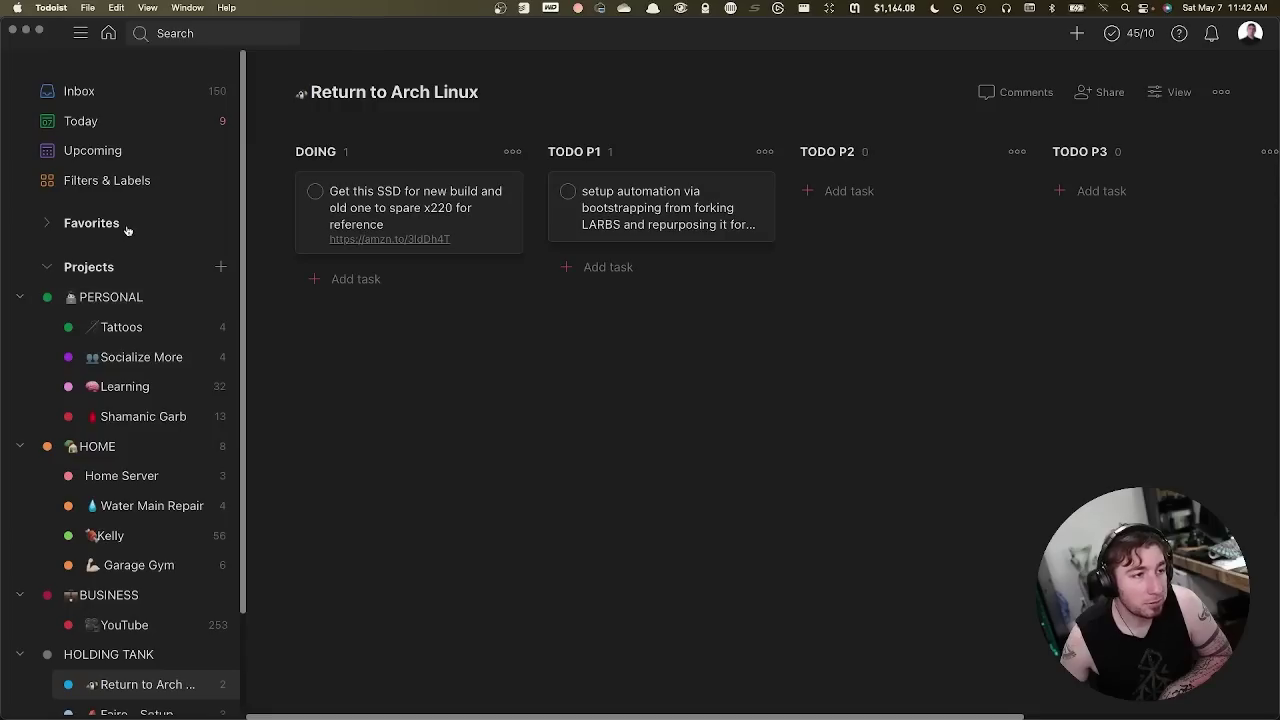